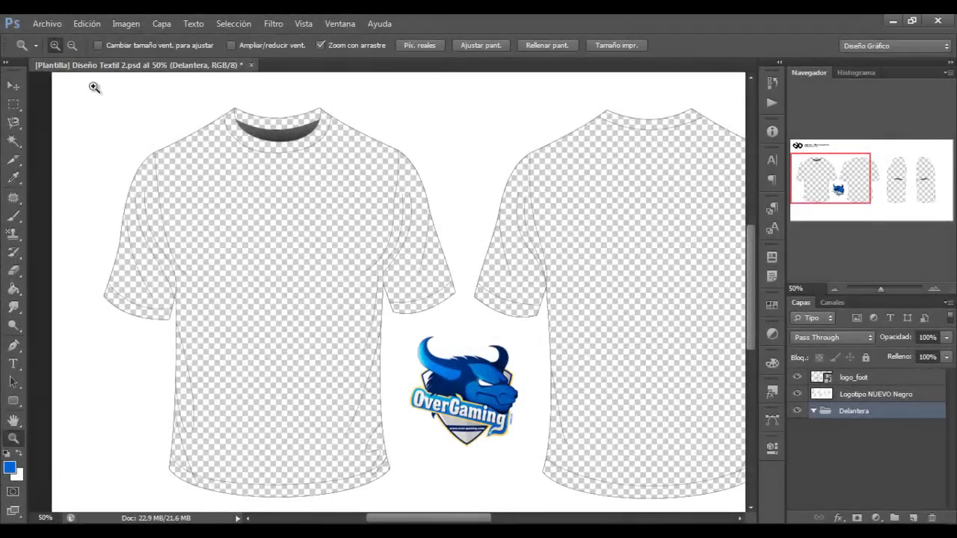
# - Paint Bucket fill the front, back and side shirt outlines blue, with new layer 'Capa 2' in 'Delantera'
pyautogui.scroll(-2, 99, 81)
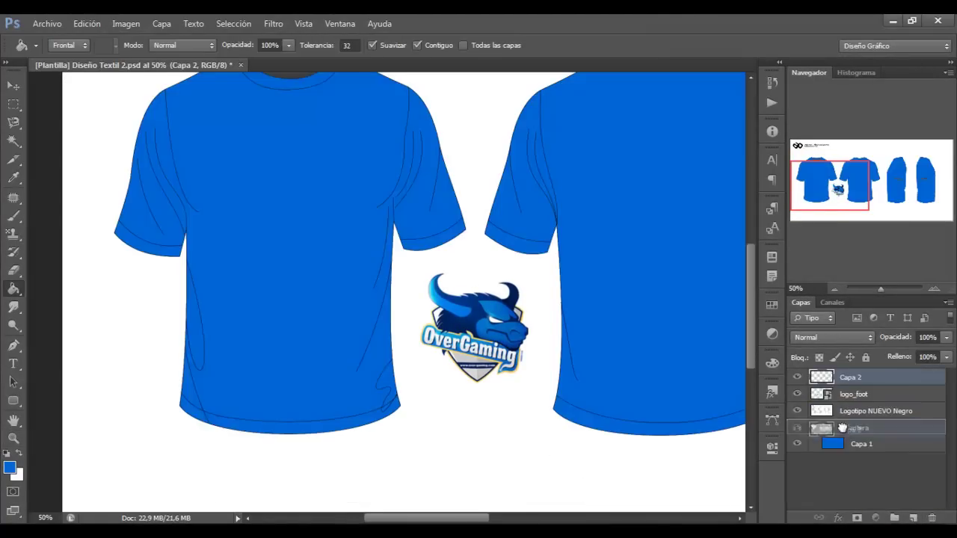
pyautogui.scroll(1, 393, 235)
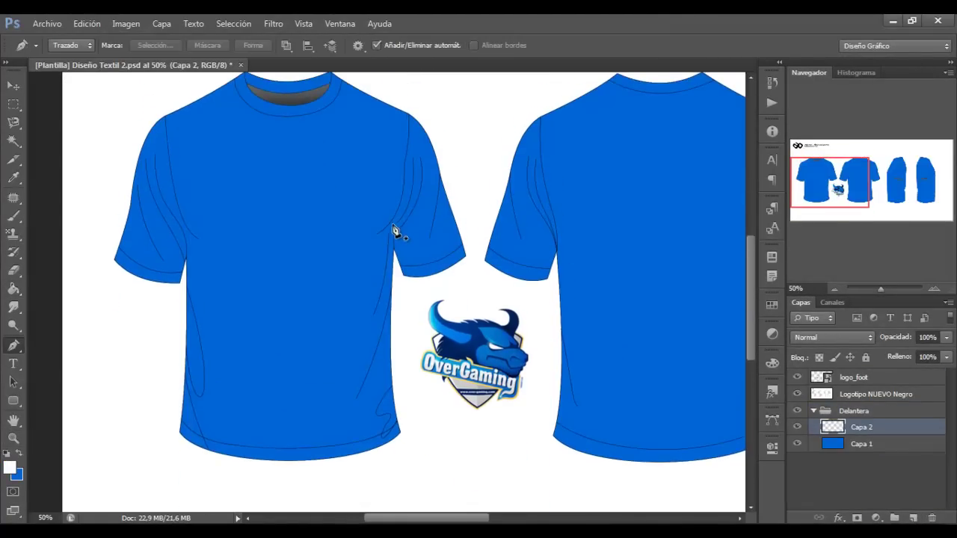
# - Zoom in and paint the shoulder and sleeve light grey up to the collar
pyautogui.scroll(1, 263, 85)
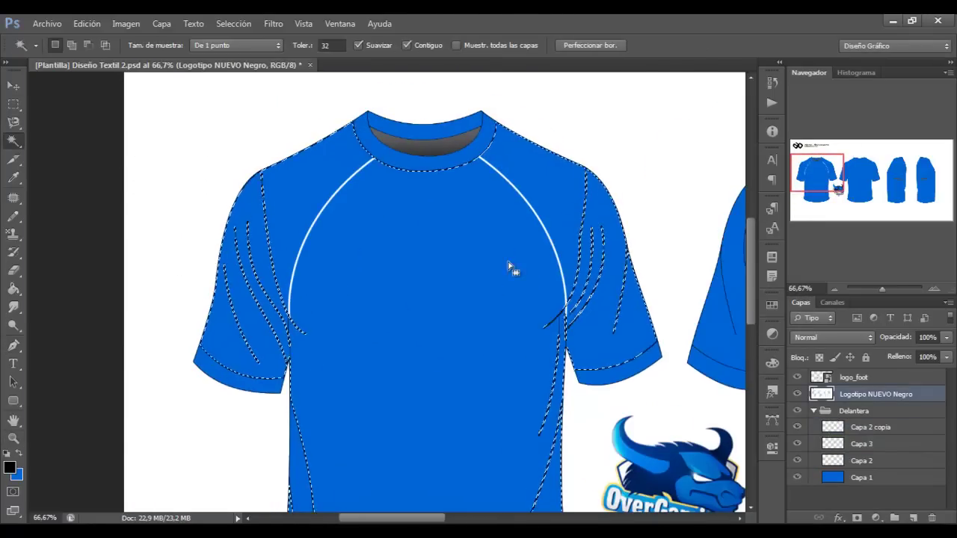
pyautogui.press('z')
pyautogui.moveTo(650, 321); pyautogui.dragTo(694, 499)
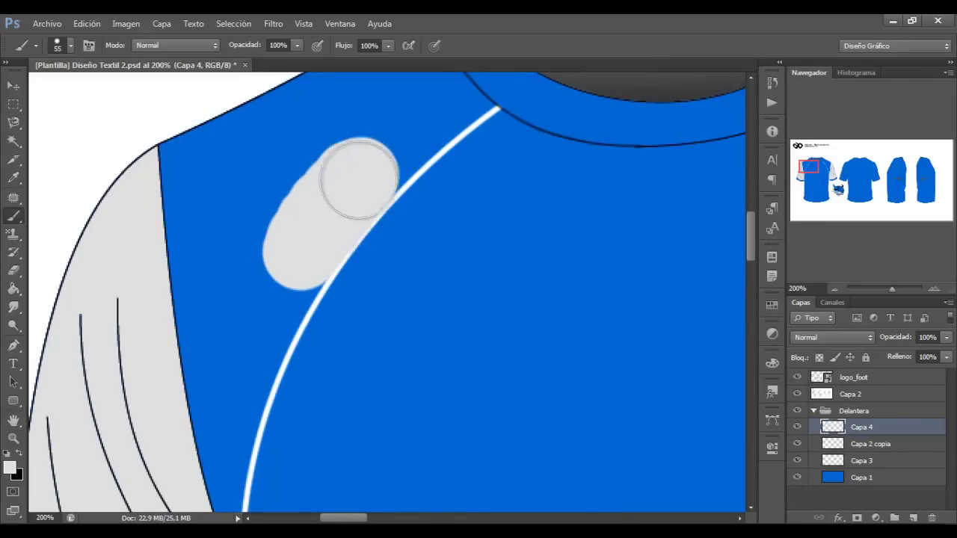
pyautogui.moveTo(352, 182); pyautogui.dragTo(286, 275)
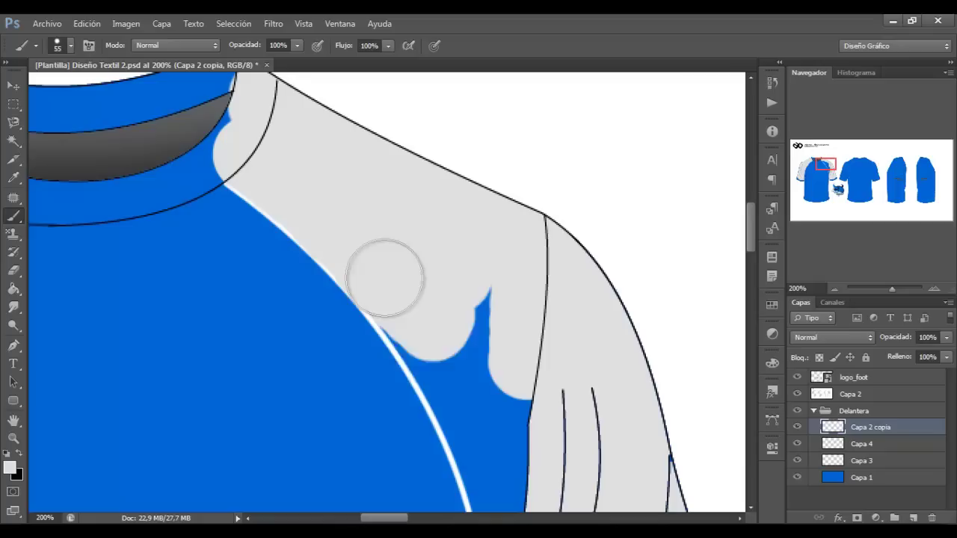
pyautogui.moveTo(261, 148); pyautogui.dragTo(487, 443)
pyautogui.scroll(-5, 518, 177)
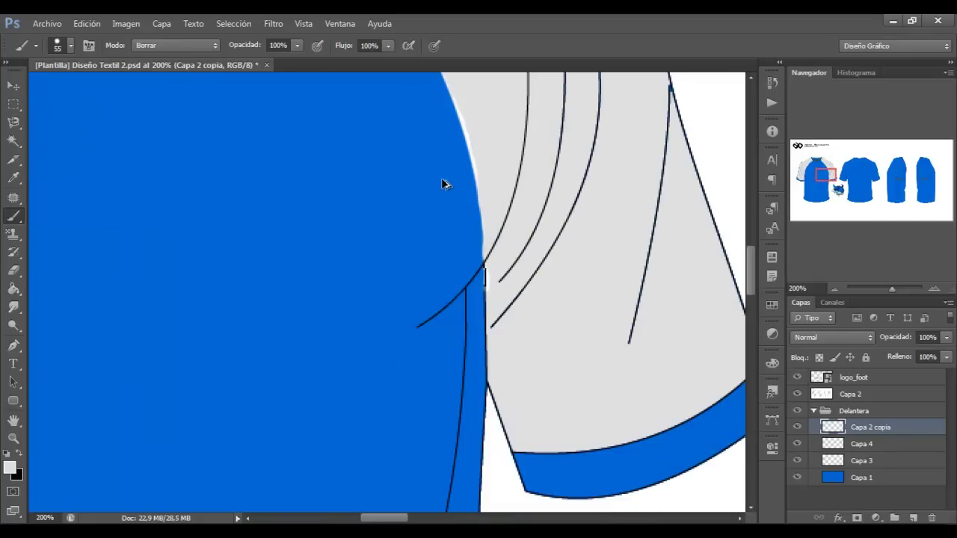
pyautogui.scroll(5, 444, 184)
pyautogui.moveTo(393, 517); pyautogui.dragTo(348, 518)
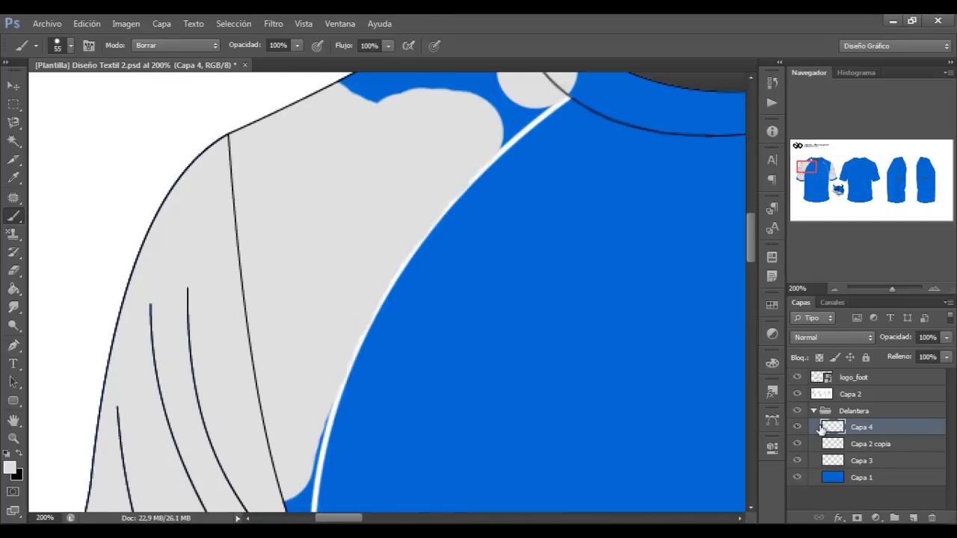
# - Put Capa 2 copia above Capa 4 and brush grey over the remaining blue sleeve patches
pyautogui.hotkey('ctrl', 'z')
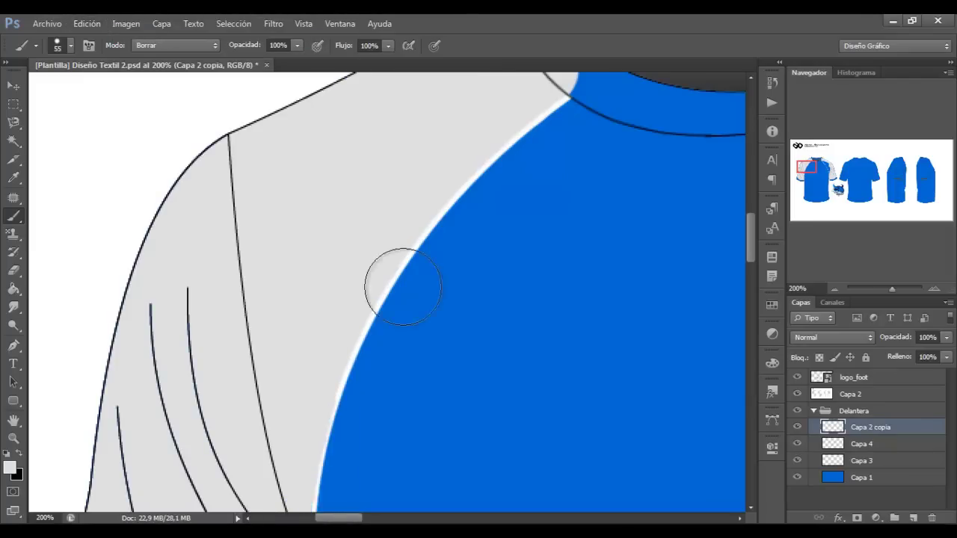
pyautogui.click(796, 428)
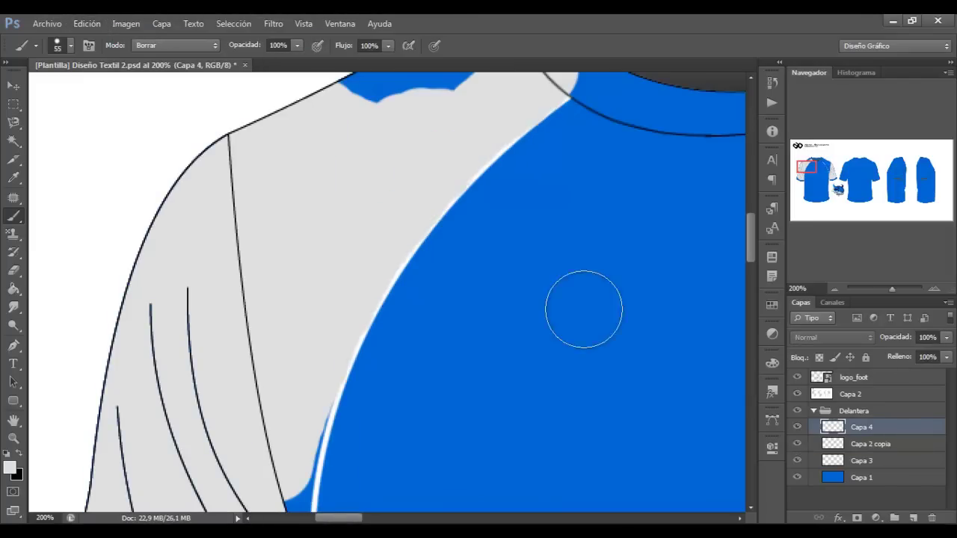
pyautogui.hotkey('shift', 'alt', 'n')
pyautogui.click(533, 345)
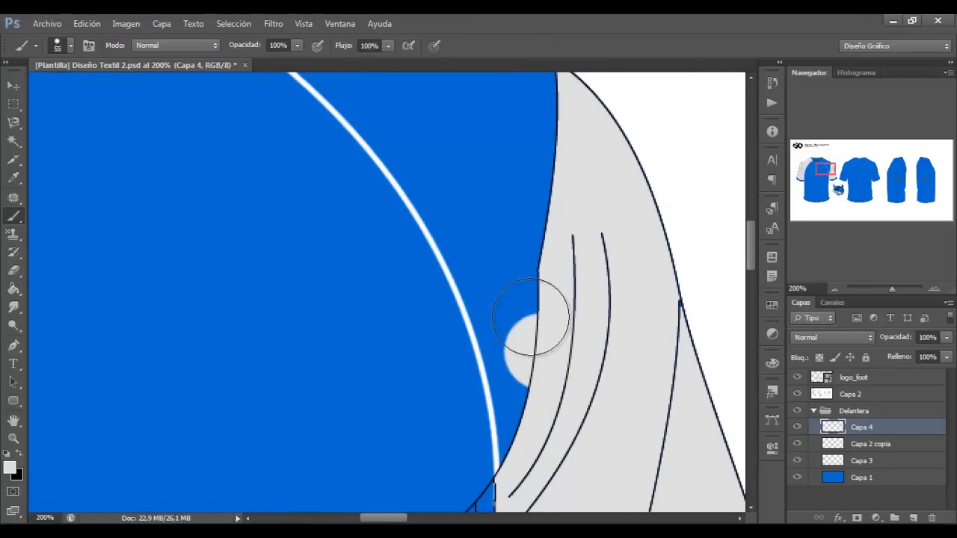
pyautogui.moveTo(530, 316); pyautogui.dragTo(448, 217)
pyautogui.moveTo(342, 277); pyautogui.dragTo(427, 395)
# - Magic Wand select the collar band area, with Capa 4 as the working layer
pyautogui.press('w')
pyautogui.click(73, 244)
pyautogui.click(15, 441)
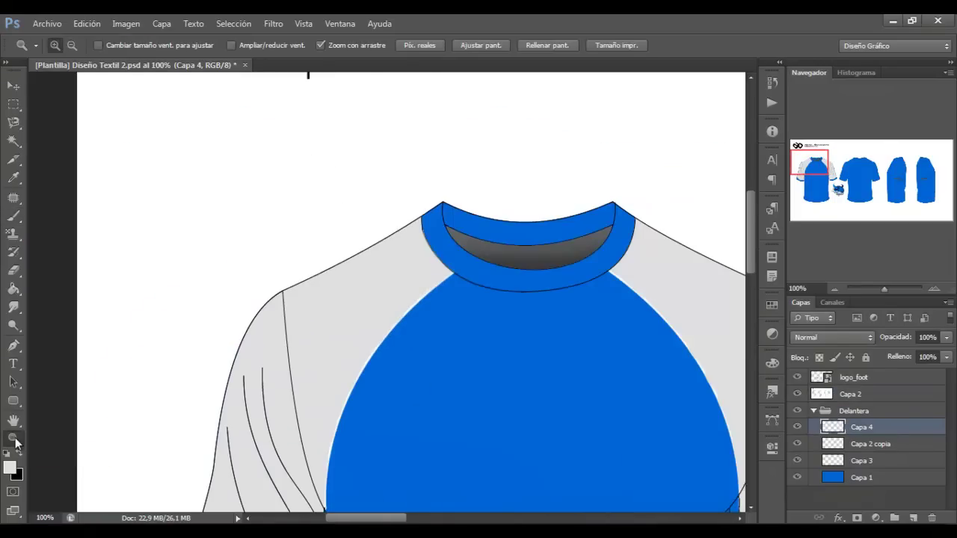
# - Place the OverGaming Plano logo file on the front shirt's chest
pyautogui.hotkey('ctrl', '0')
pyautogui.click(229, 188)
pyautogui.moveTo(366, 517); pyautogui.dragTo(385, 517)
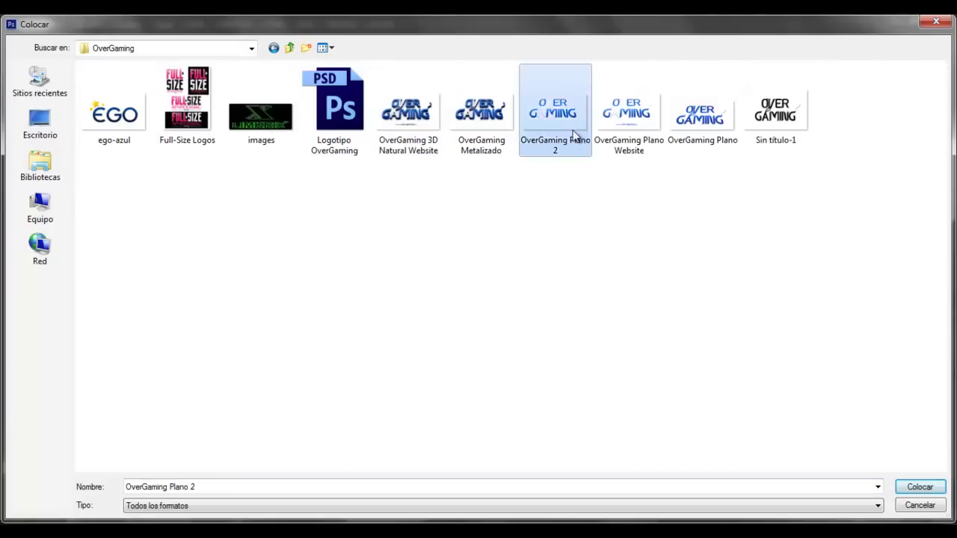
pyautogui.click(710, 123)
pyautogui.doubleClick(721, 127)
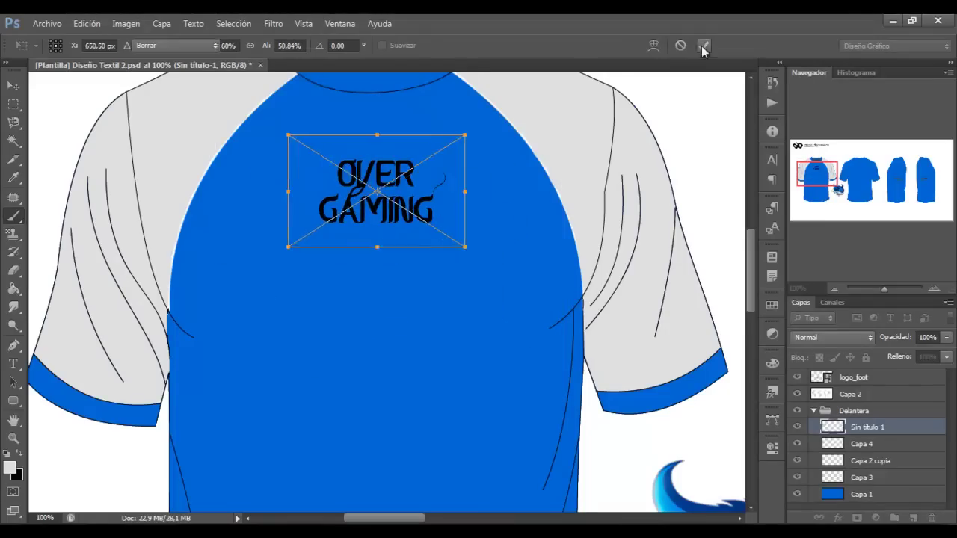
pyautogui.click(703, 45)
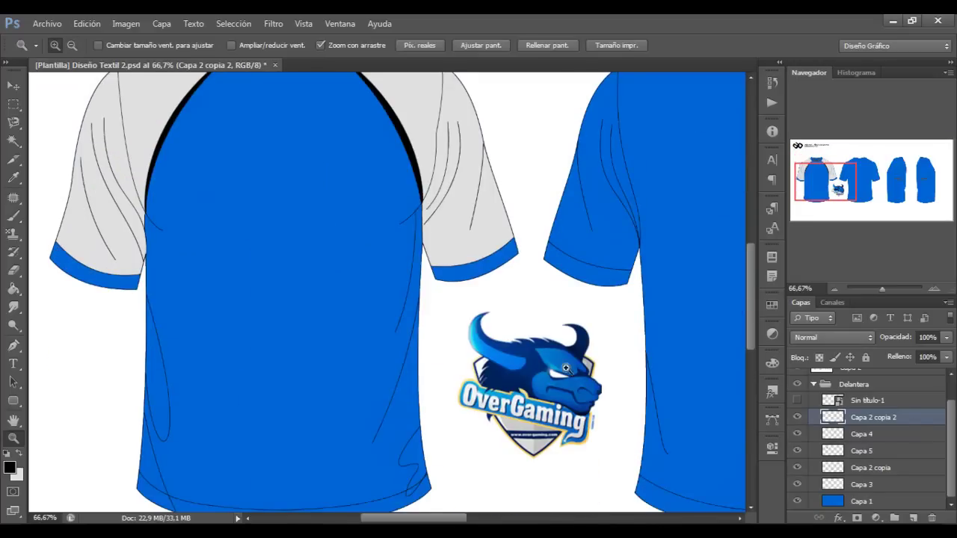
# - Turn the pen path into a selection and nudge the mirrored grey side panel into position
pyautogui.scroll(-2, 750, 303)
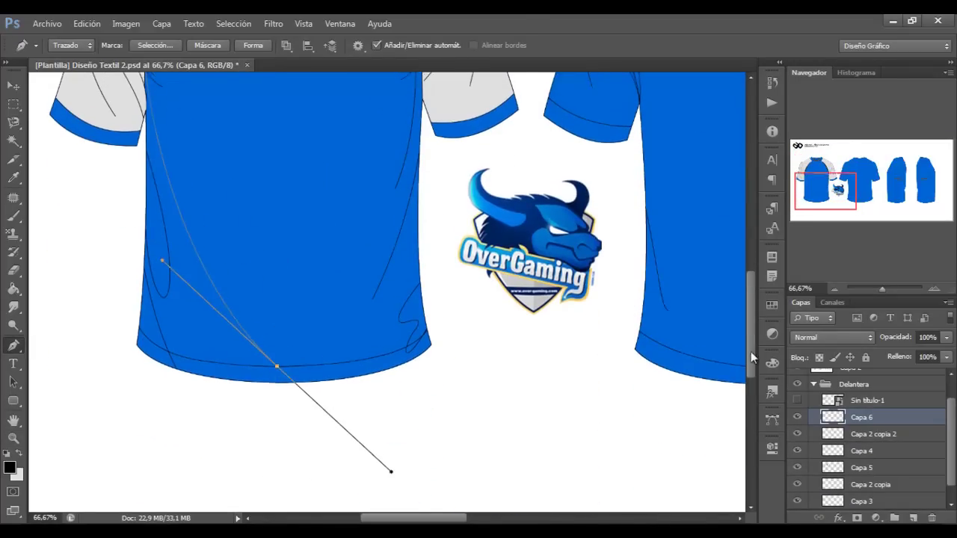
pyautogui.click(598, 169)
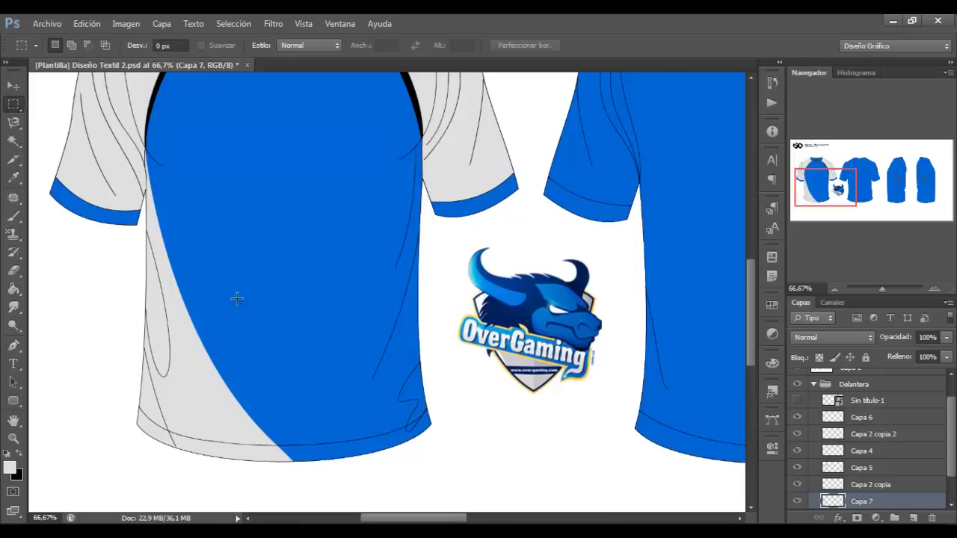
pyautogui.press('Left')
pyautogui.press('Left')
pyautogui.press('Left')
pyautogui.press('Left')
pyautogui.press('Left')
pyautogui.press('Left')
pyautogui.press('Left')
pyautogui.press('Left')
pyautogui.press('Left')
pyautogui.press('Return')
pyautogui.press('m')
pyautogui.scroll(-2, 837, 469)
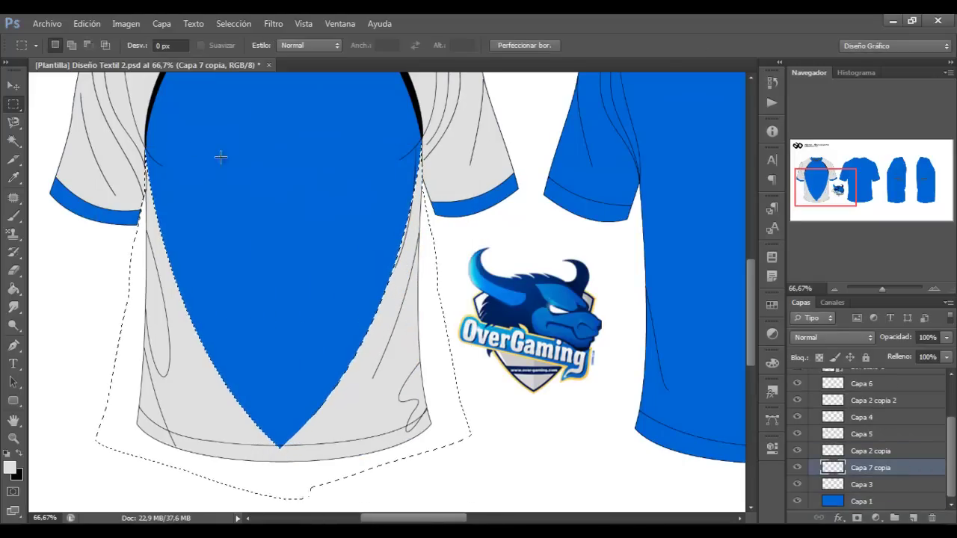
pyautogui.moveTo(279, 451); pyautogui.dragTo(370, 503)
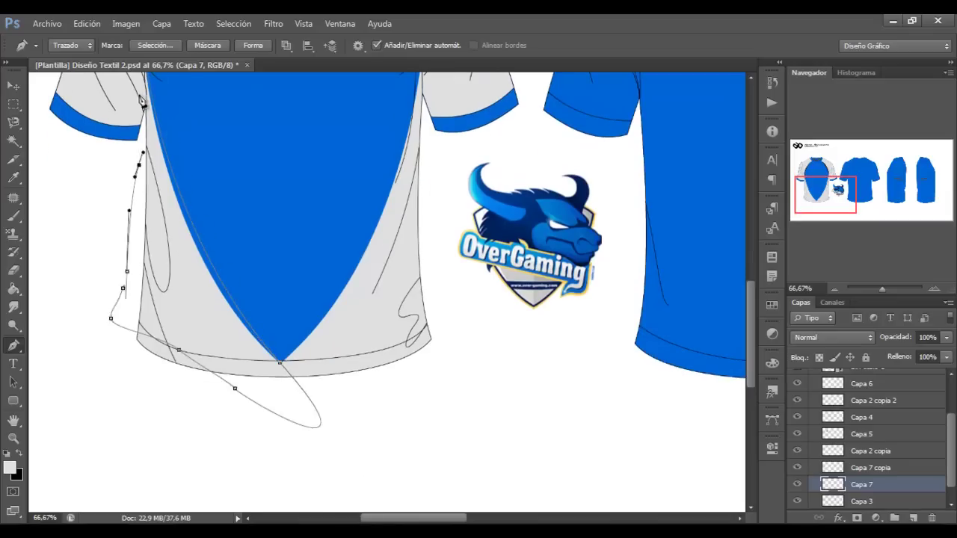
# - Fill thin black strips along the blue panel's left and right edges from closed paths
pyautogui.click(142, 102)
pyautogui.hotkey('ctrl', 'Return')
pyautogui.press('m')
pyautogui.press('d')
pyautogui.hotkey('alt', 'BackSpace')
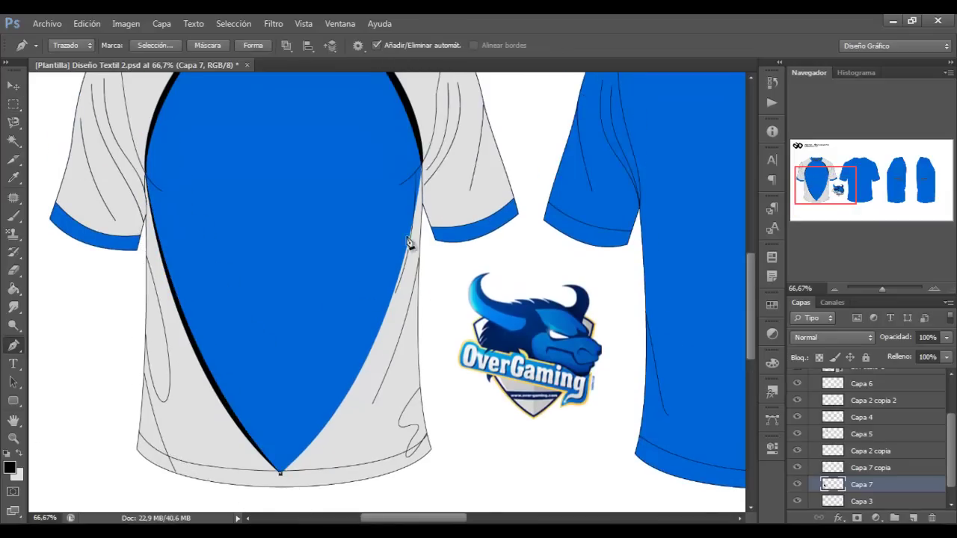
pyautogui.click(281, 428)
pyautogui.hotkey('ctrl', 'Return')
pyautogui.press('m')
pyautogui.hotkey('alt', 'BackSpace')
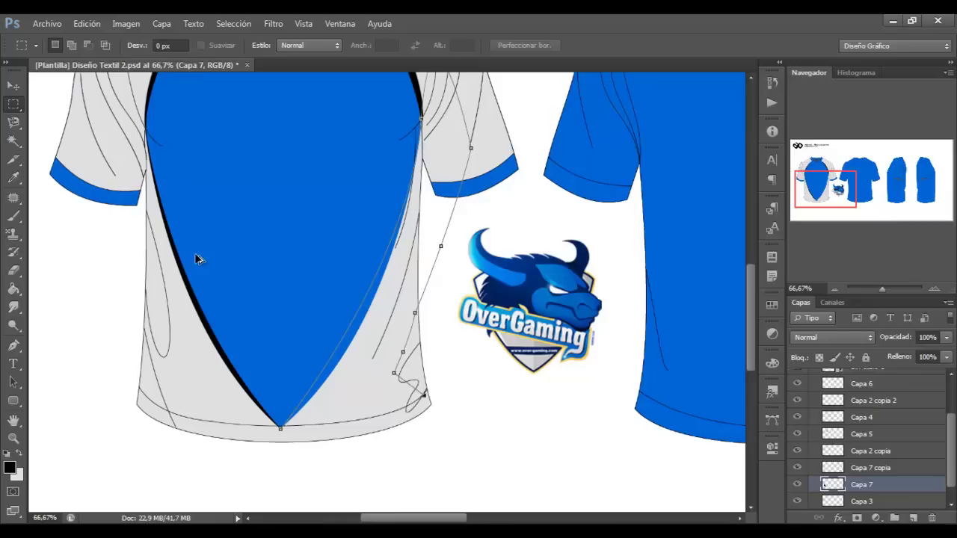
pyautogui.moveTo(753, 329); pyautogui.dragTo(753, 309)
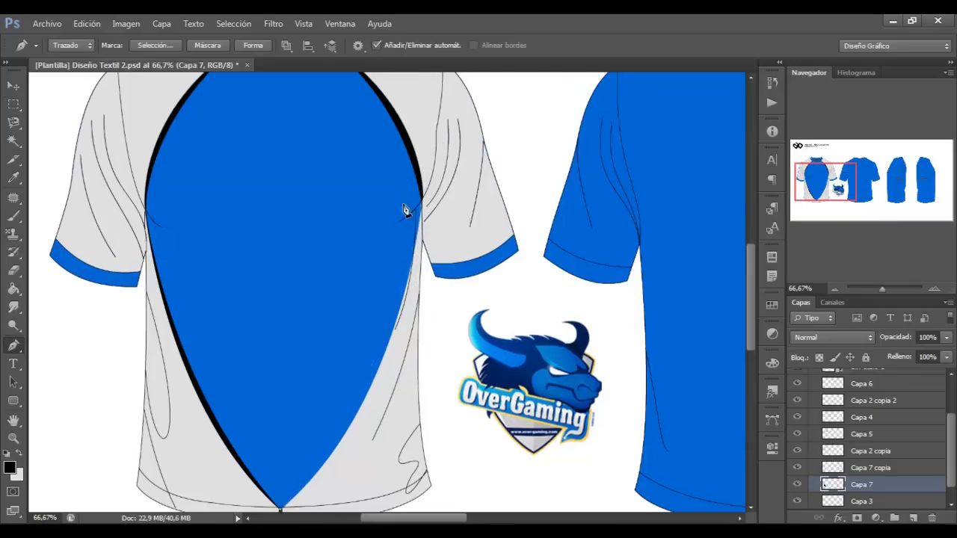
# - Brush in the black edge under the right sleeve and view the whole front shirt
pyautogui.press('b')
pyautogui.click(60, 44)
pyautogui.press('Escape')
pyautogui.press('z')
pyautogui.hotkey('ctrl', '0')
pyautogui.hotkey('ctrl', '+')
pyautogui.hotkey('ctrl', '+')
pyautogui.hotkey('ctrl', '+')
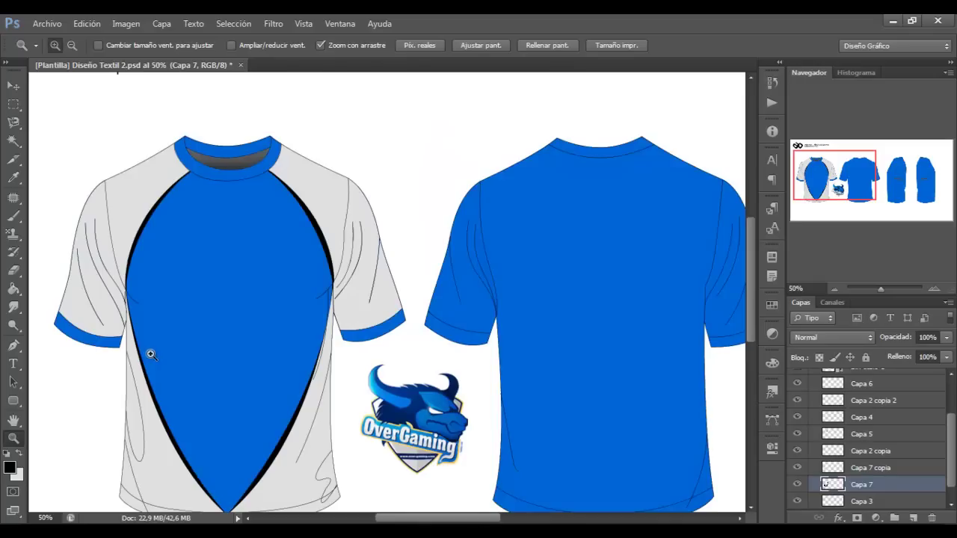
pyautogui.scroll(-2, 151, 354)
pyautogui.scroll(-1, 827, 456)
# - Erase the grey inside the selected hem area on Capa 7
pyautogui.press('w')
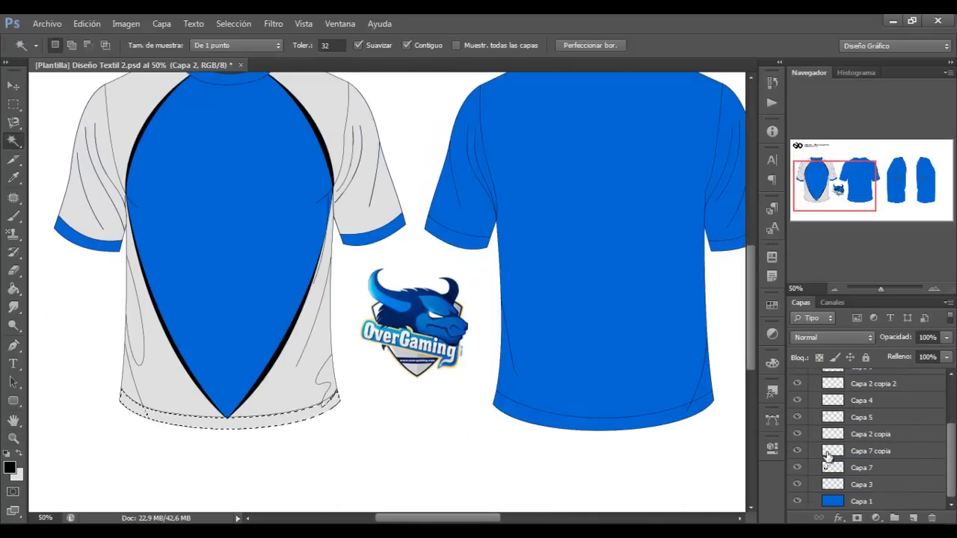
pyautogui.click(827, 463)
pyautogui.press('b')
pyautogui.moveTo(142, 407); pyautogui.dragTo(317, 383)
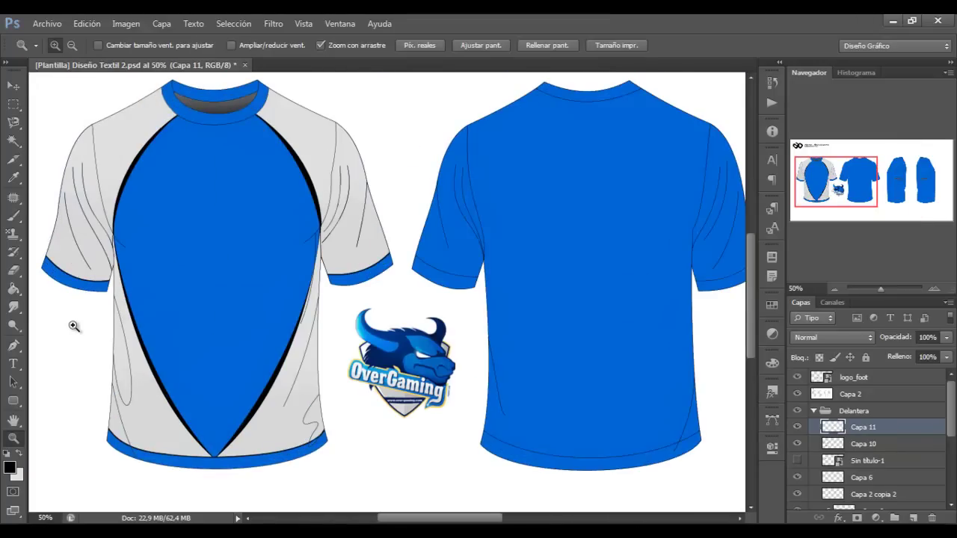
# - On a new layer, shade the lower chest and blue panel black with a large soft brush
pyautogui.click(913, 518)
pyautogui.click(71, 45)
pyautogui.moveTo(217, 486); pyautogui.dragTo(217, 314)
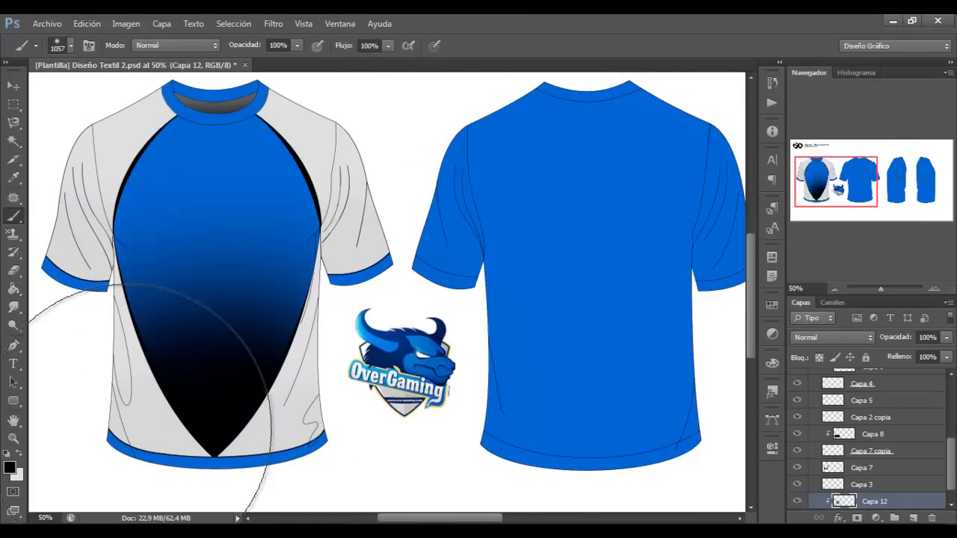
pyautogui.moveTo(590, 508); pyautogui.dragTo(591, 337)
pyautogui.moveTo(482, 518)
pyautogui.mouseDown()
pyautogui.moveTo(553, 517)
pyautogui.moveTo(452, 521)
pyautogui.mouseUp()
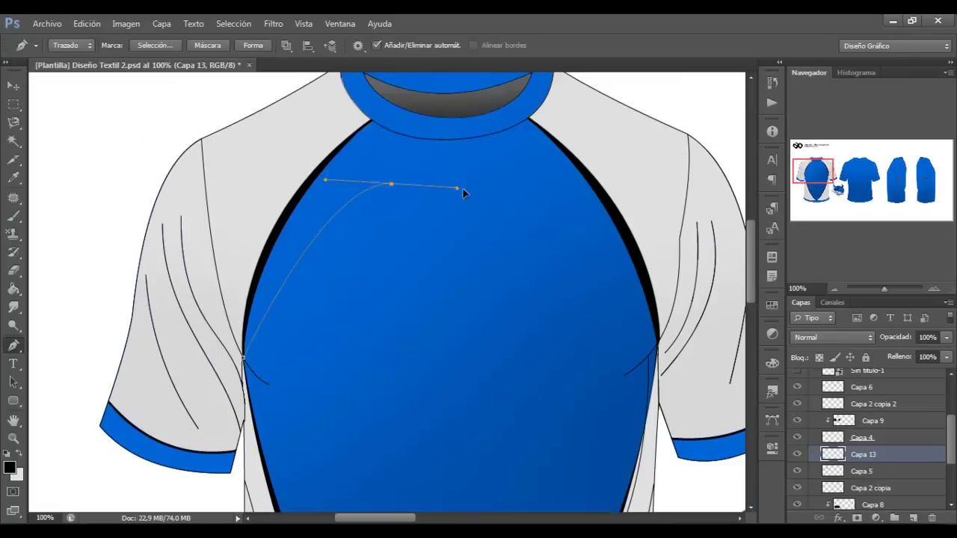
# - Draw a curved path across the upper chest and zoom in on the collar
pyautogui.click(604, 189)
pyautogui.rightClick(258, 236)
pyautogui.press('Escape')
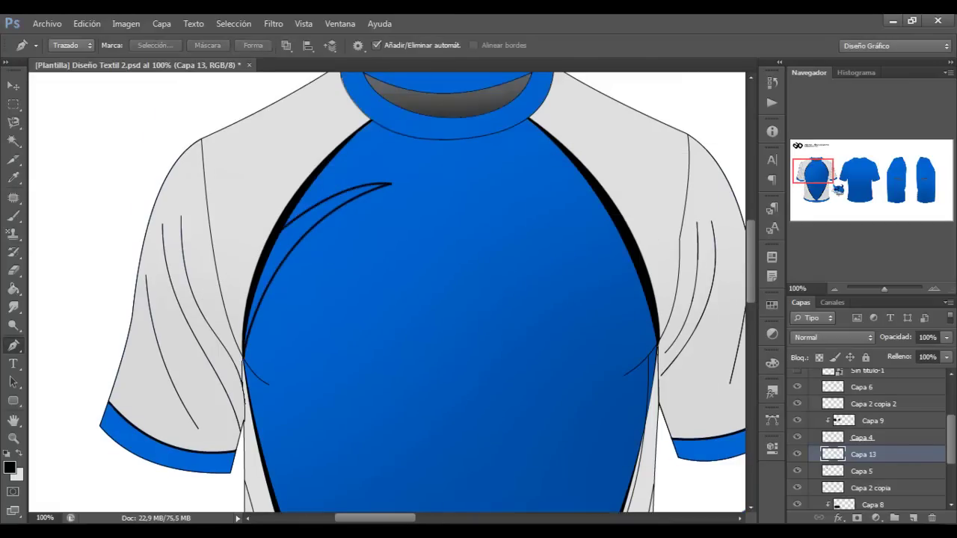
pyautogui.press('b')
pyautogui.hotkey('ctrl', '+')
pyautogui.rightClick(214, 166)
pyautogui.press('Escape')
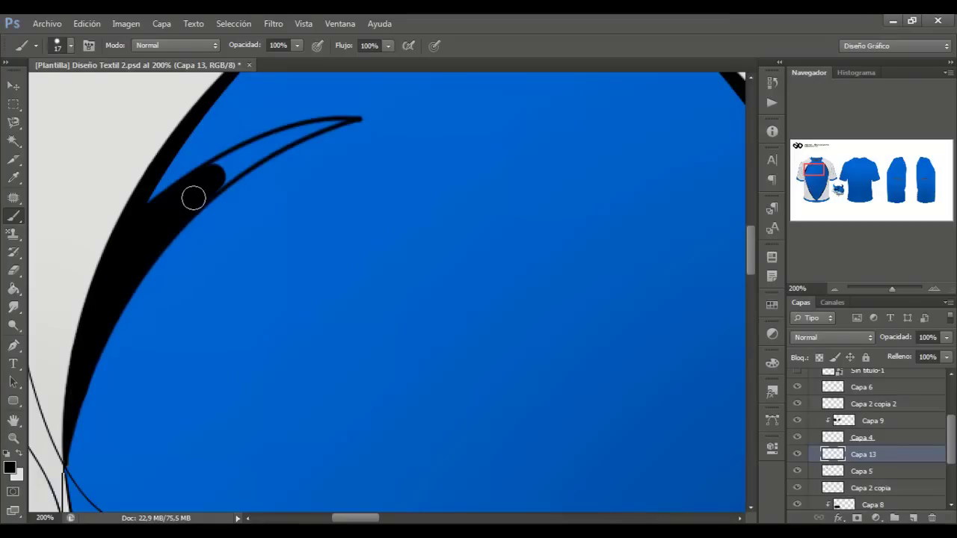
# - Extend the black hook toward its tip and erase its edges with a size 61 brush
pyautogui.hotkey('ctrl', '+')
pyautogui.hotkey('ctrl', '+')
pyautogui.hotkey('ctrl', '+')
pyautogui.rightClick(35, 104)
pyautogui.press('Escape')
pyautogui.moveTo(288, 277); pyautogui.dragTo(374, 243)
pyautogui.rightClick(374, 243)
pyautogui.press('Escape')
pyautogui.hotkey('ctrl', '-')
pyautogui.hotkey('ctrl', '-')
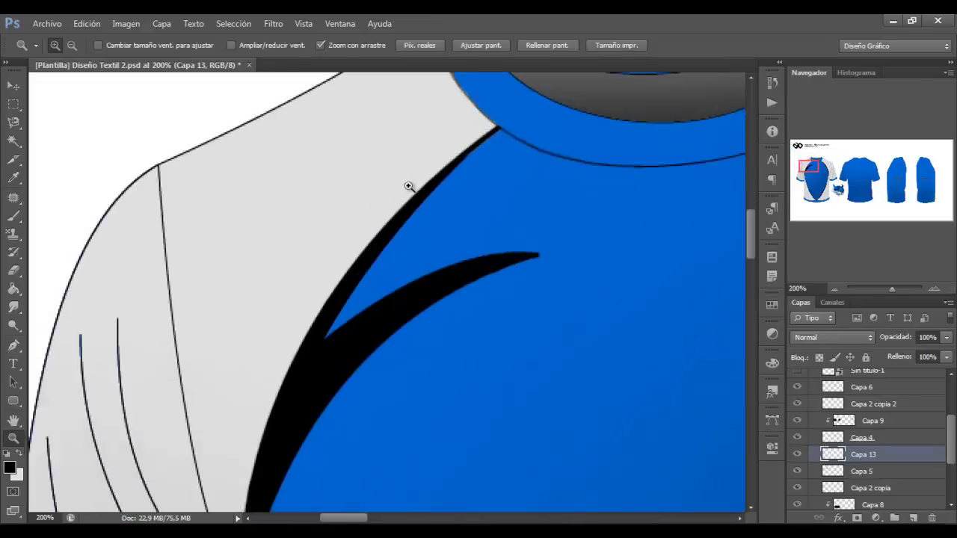
pyautogui.click(60, 46)
pyautogui.press('Return')
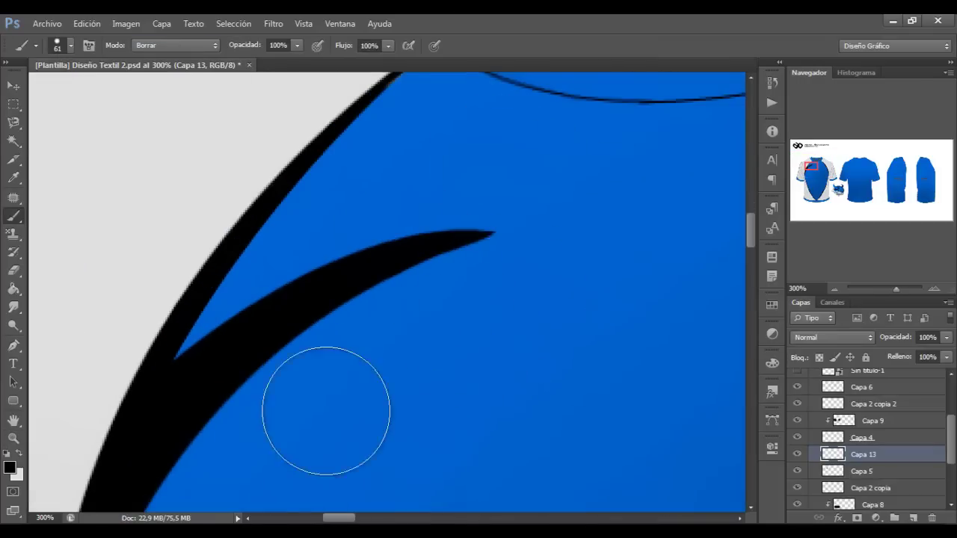
pyautogui.hotkey('ctrl', '-')
pyautogui.hotkey('ctrl', '-')
pyautogui.hotkey('ctrl', '-')
# - Duplicate the hook accent and flip the copy onto the right chest
pyautogui.hotkey('ctrl', 'j')
pyautogui.hotkey('ctrl', 't')
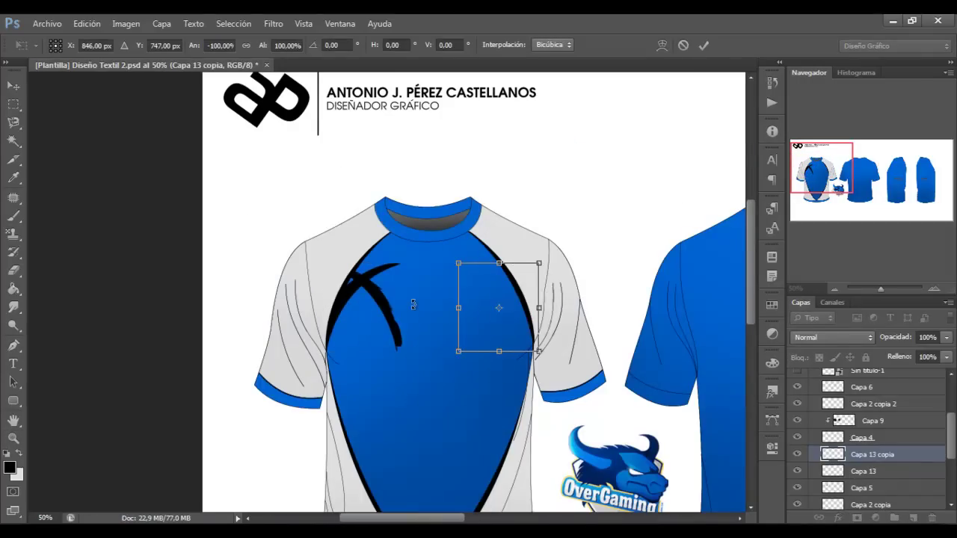
pyautogui.press('Return')
# - Enlarge and rotate the bull logo over the chest
pyautogui.scroll(-3, 754, 260)
pyautogui.click(875, 485)
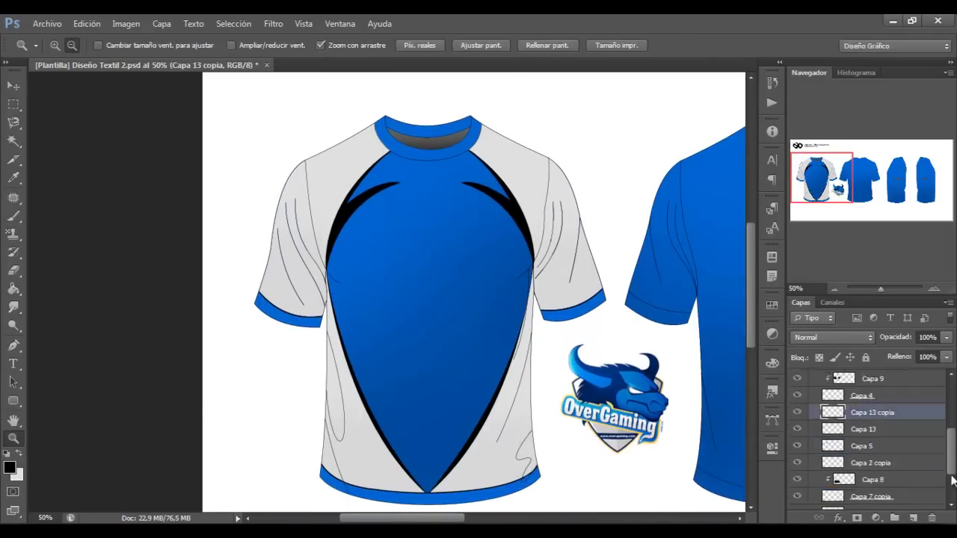
pyautogui.hotkey('ctrl', 't')
pyautogui.moveTo(563, 461)
pyautogui.mouseDown()
pyautogui.moveTo(532, 220)
pyautogui.moveTo(407, 396)
pyautogui.mouseUp()
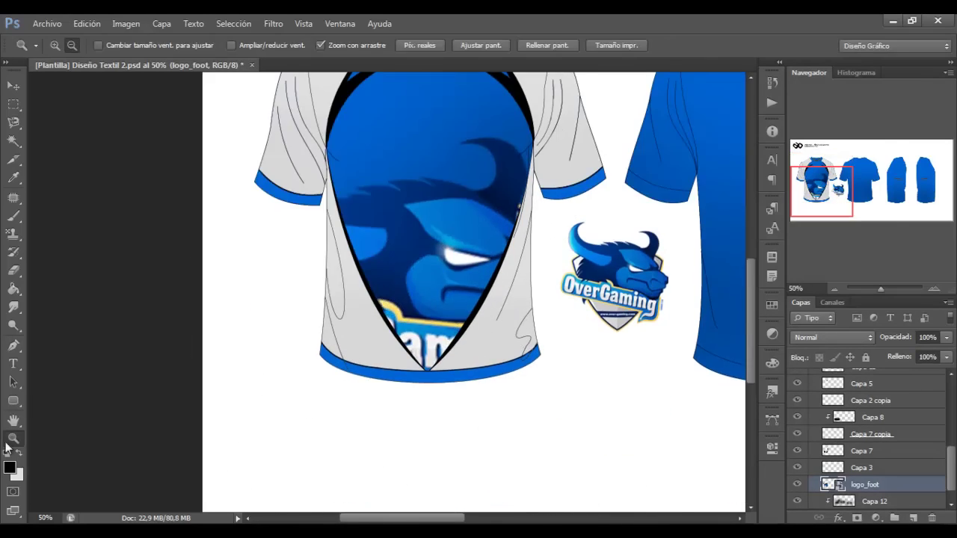
# - Commit the enlarged chest logo and set its blend mode back to Normal
pyautogui.hotkey('ctrl', '-')
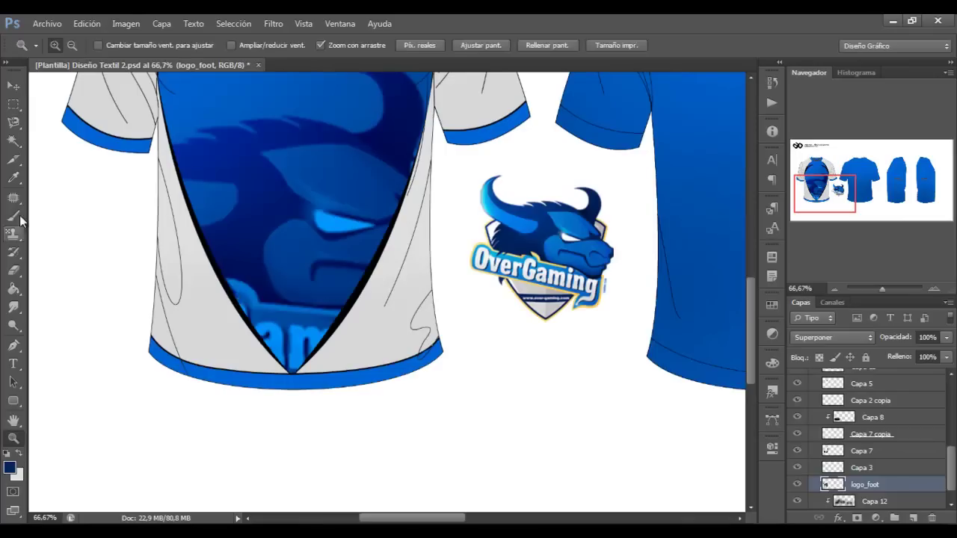
pyautogui.press('Return')
pyautogui.press('b')
pyautogui.click(831, 337)
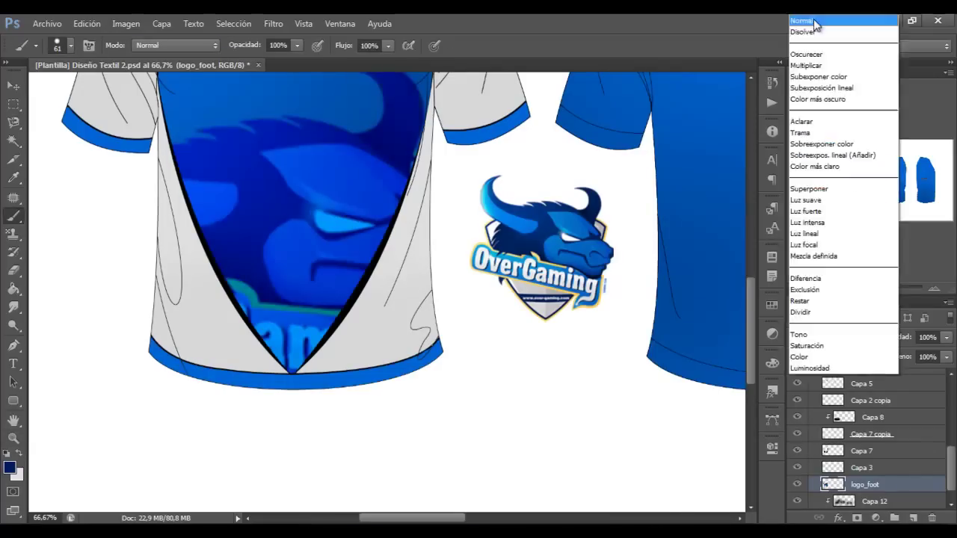
pyautogui.click(810, 12)
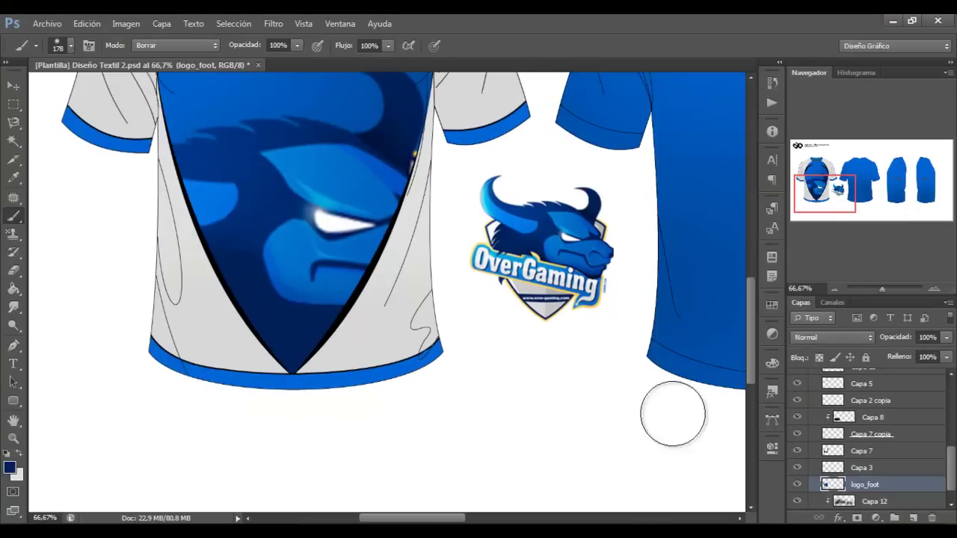
pyautogui.click(87, 23)
pyautogui.click(120, 39)
# - Nudge the chest logo slightly higher
pyautogui.press('z')
pyautogui.click(358, 342)
pyautogui.hotkey('ctrl', '0')
pyautogui.hotkey('ctrl', 't')
pyautogui.press('Return')
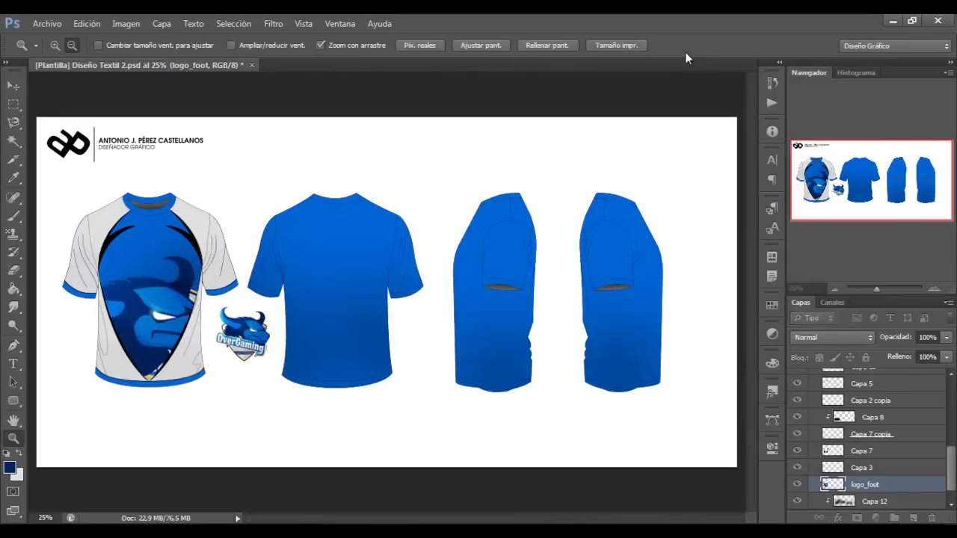
pyautogui.hotkey('ctrl', '+')
pyautogui.hotkey('ctrl', '+')
pyautogui.hotkey('ctrl', '+')
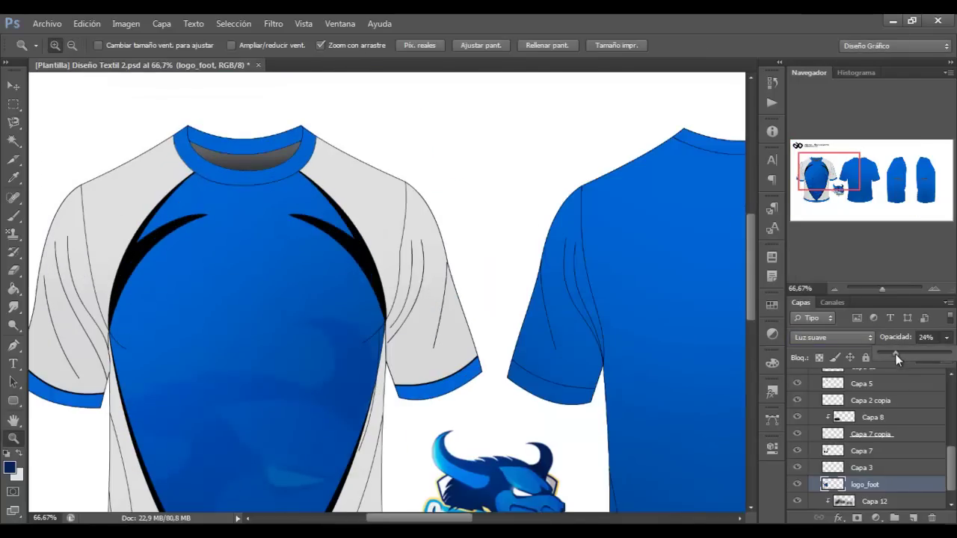
pyautogui.scroll(1, 901, 403)
# - On a new layer, fill a white band across the chest and widen it
pyautogui.click(900, 407)
pyautogui.click(910, 519)
pyautogui.moveTo(132, 241); pyautogui.dragTo(407, 321)
pyautogui.hotkey('ctrl', 'BackSpace')
pyautogui.hotkey('ctrl', 't')
pyautogui.moveTo(132, 282); pyautogui.dragTo(103, 282)
pyautogui.press('Return')
# - Give the band a Color Overlay in Overlay blend mode and make it narrower
pyautogui.press('b')
pyautogui.click(832, 337)
pyautogui.click(830, 199)
pyautogui.click(838, 517)
pyautogui.click(668, 344)
pyautogui.click(832, 337)
pyautogui.click(70, 45)
pyautogui.moveTo(30, 90); pyautogui.dragTo(119, 90)
pyautogui.hotkey('ctrl', 't')
pyautogui.moveTo(247, 320); pyautogui.dragTo(247, 310)
pyautogui.press('Return')
# - Duplicate the band, then set the original to Normal at lower opacity
pyautogui.hotkey('ctrl', 'j')
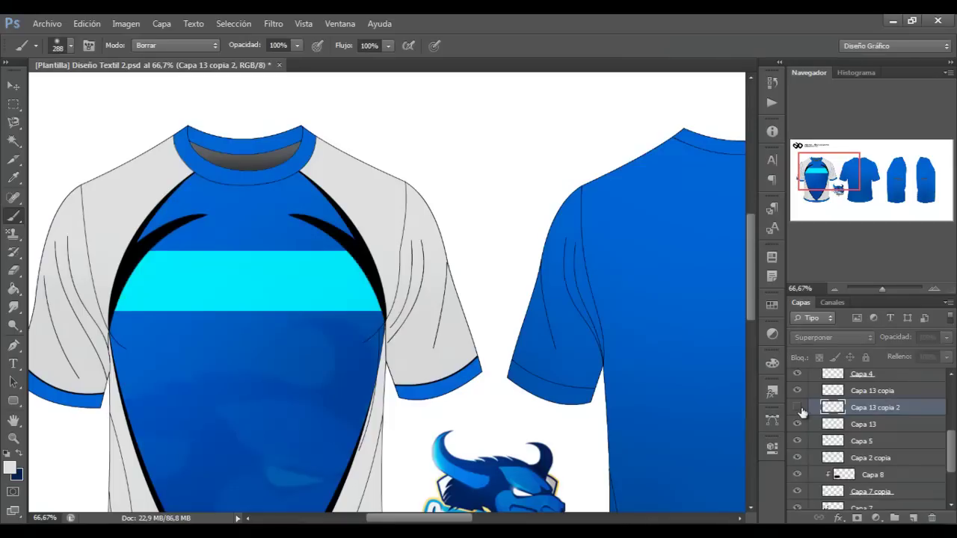
pyautogui.click(796, 408)
pyautogui.click(863, 424)
pyautogui.click(831, 337)
pyautogui.click(811, 21)
pyautogui.moveTo(946, 337)
pyautogui.mouseDown()
pyautogui.moveTo(881, 351)
pyautogui.moveTo(890, 350)
pyautogui.mouseUp()
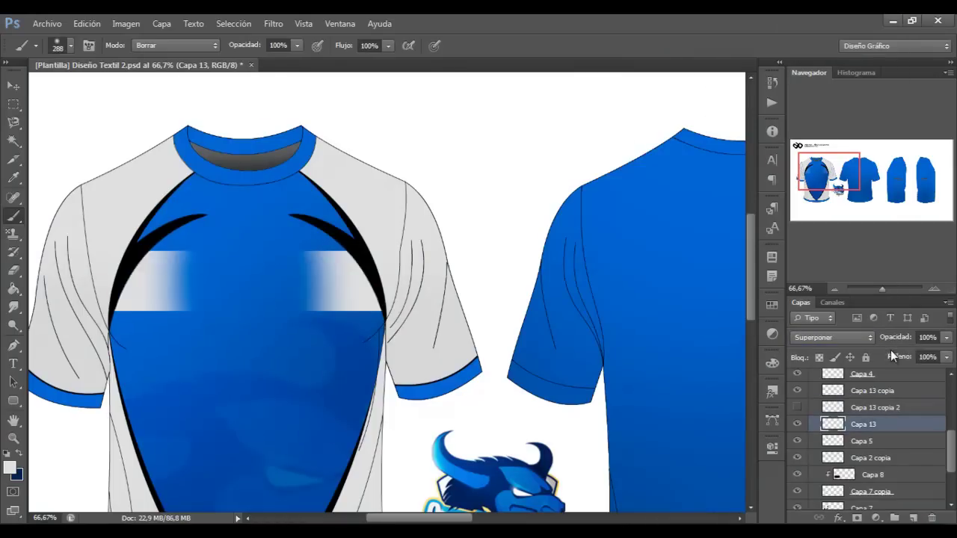
# - Show the cyan band copy and squash it into a thin stripe moved up
pyautogui.click(874, 407)
pyautogui.click(113, 235)
pyautogui.hotkey('ctrl', 't')
pyautogui.moveTo(319, 252)
pyautogui.mouseDown()
pyautogui.moveTo(318, 332)
pyautogui.moveTo(318, 237)
pyautogui.mouseUp()
pyautogui.press('Return')
# - Duplicate the chest band into a second thin stripe and set a size-50 brush
pyautogui.hotkey('ctrl', 'j')
pyautogui.hotkey('ctrl', 't')
pyautogui.press('Return')
pyautogui.press('b')
pyautogui.click(57, 45)
pyautogui.click(55, 86)
pyautogui.press('Return')
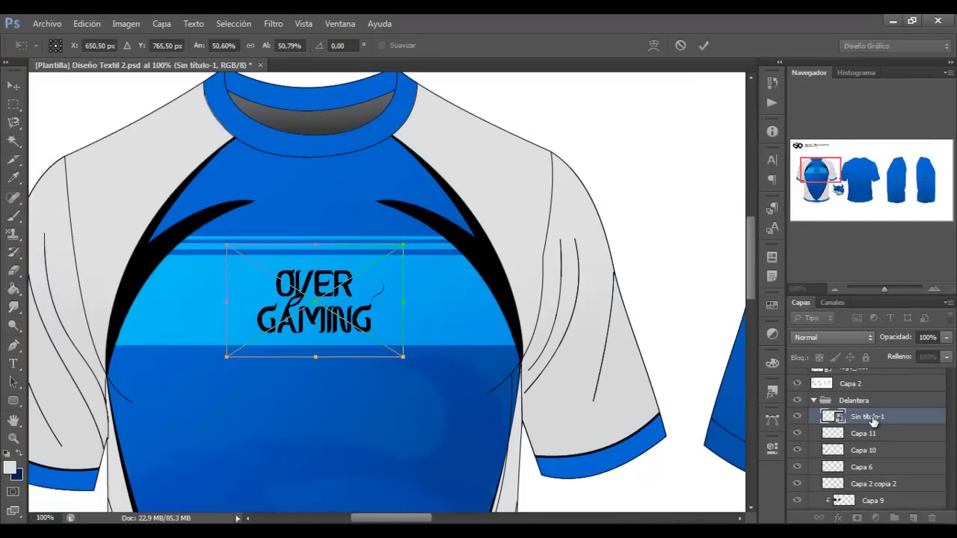
# - Place the OVER GAMING text and add an enlarged, rotated Soft Light copy at 37% opacity
pyautogui.click(707, 45)
pyautogui.hotkey('ctrl', 'alt', 't')
pyautogui.moveTo(437, 133); pyautogui.dragTo(193, 363)
pyautogui.press('Return')
pyautogui.press('b')
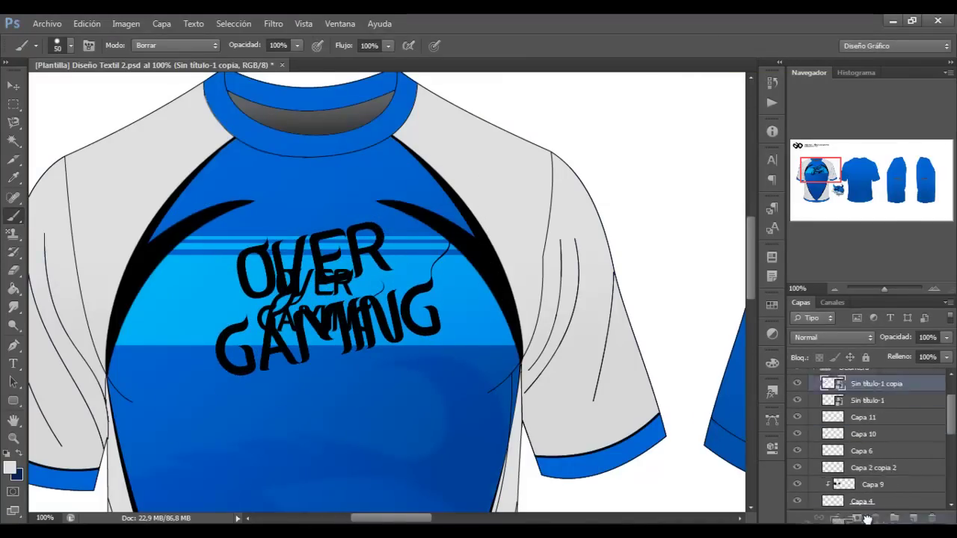
pyautogui.moveTo(867, 518); pyautogui.dragTo(867, 450)
pyautogui.hotkey('shift', 'alt', 'f')
pyautogui.hotkey('ctrl', 't')
pyautogui.moveTo(513, 359); pyautogui.dragTo(437, 257)
pyautogui.press('Return')
pyautogui.click(946, 337)
pyautogui.moveTo(939, 352); pyautogui.dragTo(901, 352)
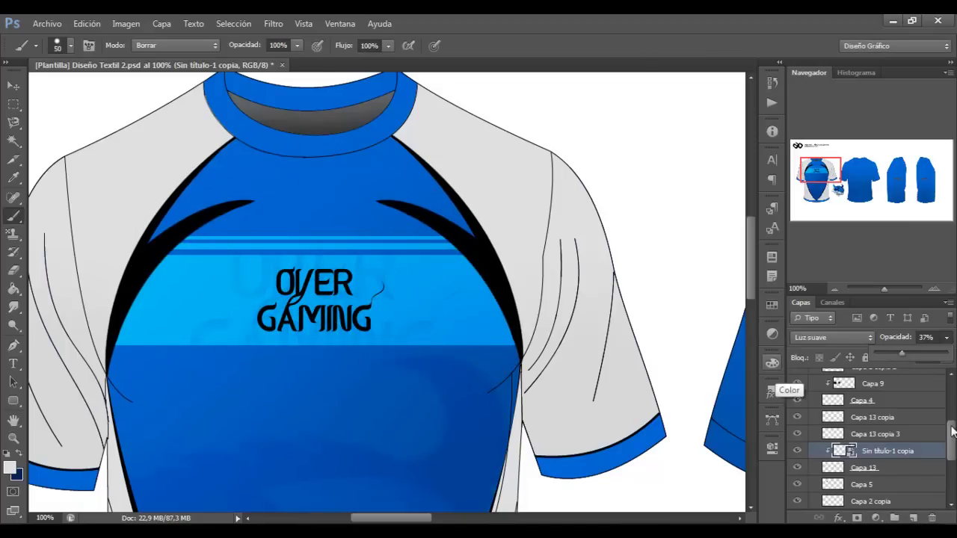
# - Apply a Gaussian blur to the chest band layer
pyautogui.click(867, 484)
pyautogui.click(273, 23)
pyautogui.click(523, 314)
pyautogui.click(751, 224)
# - Fill a new band area, move the band layers above the text copy and merge them down
pyautogui.click(13, 103)
pyautogui.moveTo(43, 145); pyautogui.dragTo(513, 341)
pyautogui.hotkey('ctrl', 'j')
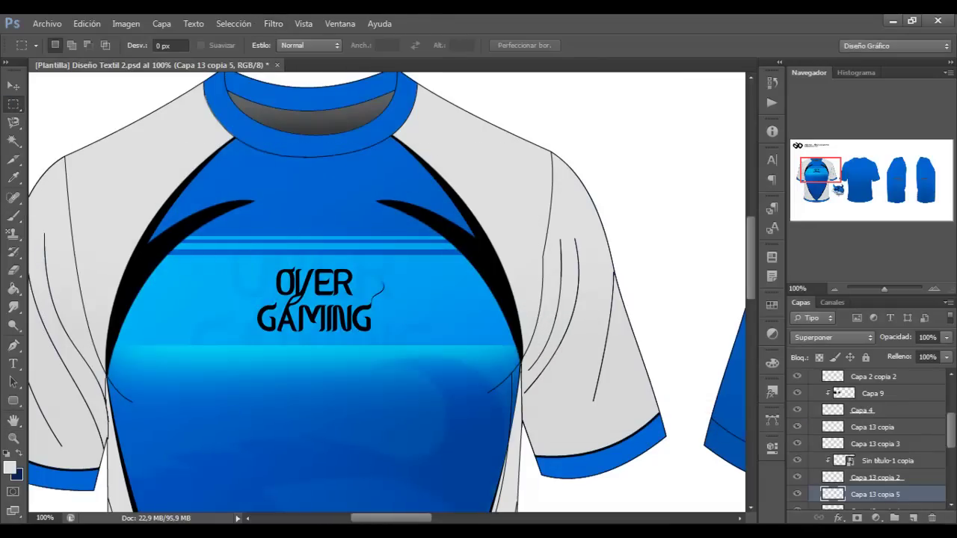
pyautogui.moveTo(874, 494); pyautogui.dragTo(930, 417)
pyautogui.hotkey('ctrl', 't')
pyautogui.press('Return')
pyautogui.hotkey('ctrl', 'e')
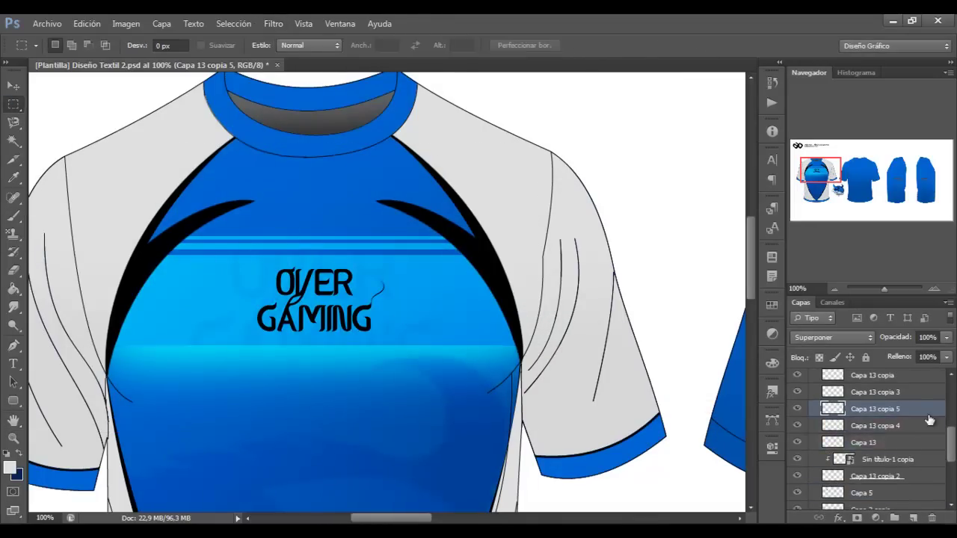
pyautogui.press('z')
pyautogui.hotkey('ctrl', '0')
pyautogui.click(140, 308)
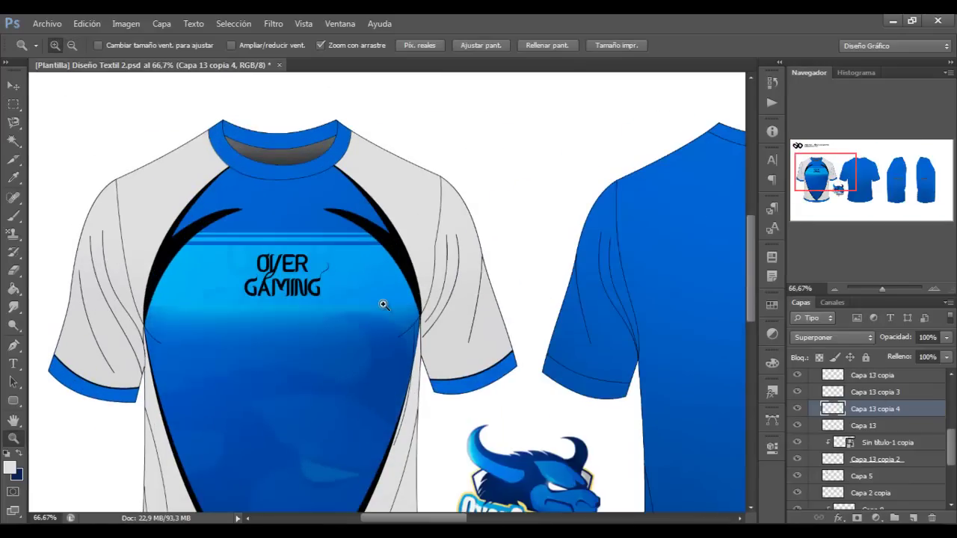
# - Add a new layer for the right-shoulder accent, drawing and discarding a trial path
pyautogui.click(383, 304)
pyautogui.hotkey('ctrl', 'shift', 'n')
pyautogui.press('Return')
pyautogui.press('p')
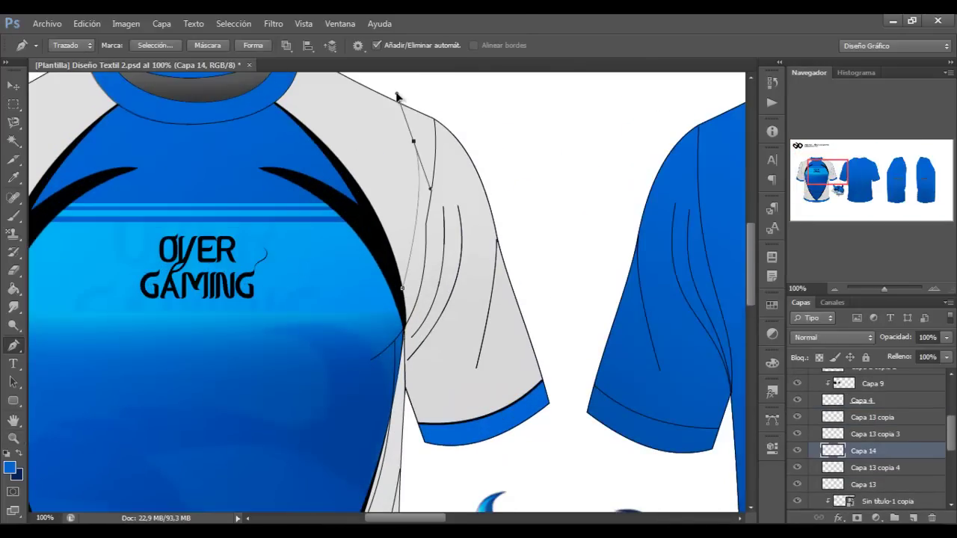
pyautogui.rightClick(397, 95)
pyautogui.click(533, 53)
pyautogui.moveTo(950, 437); pyautogui.dragTo(949, 469)
pyautogui.scroll(3, 793, 446)
pyautogui.scroll(-2, 796, 444)
pyautogui.scroll(3, 798, 454)
pyautogui.scroll(3, 798, 454)
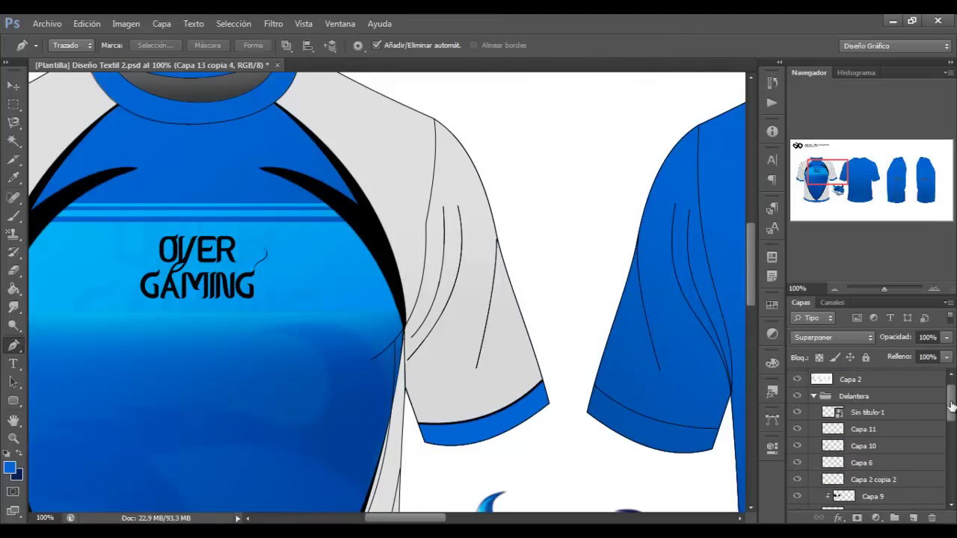
pyautogui.scroll(-3, 858, 452)
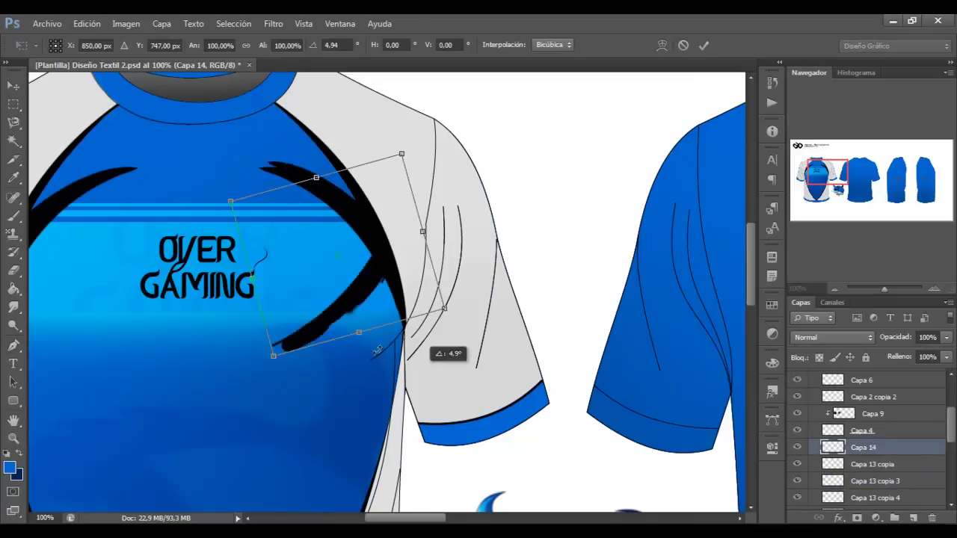
# - Rotate the black stroke near vertical along the sleeve seam and lower its opacity
pyautogui.hotkey('ctrl', 't')
pyautogui.moveTo(493, 303); pyautogui.dragTo(459, 257)
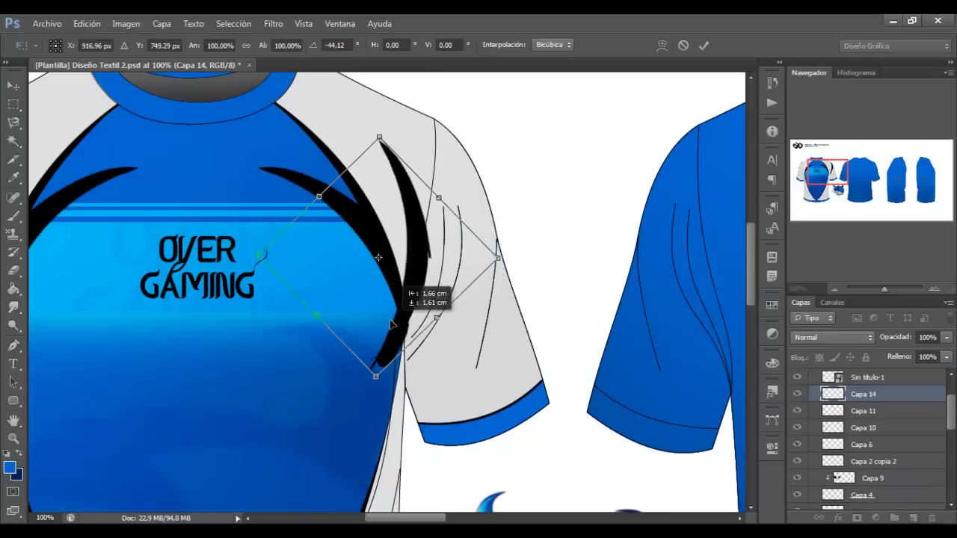
pyautogui.press('Return')
pyautogui.press('5')
pyautogui.press('6')
pyautogui.scroll(2, 460, 258)
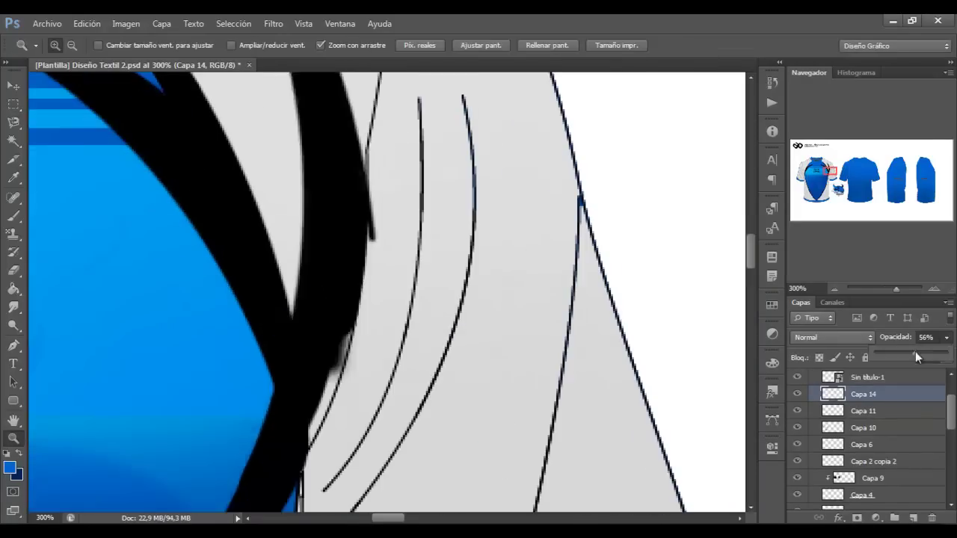
pyautogui.press('e')
pyautogui.scroll(5, 747, 287)
# - Erase the accent overflow with a small brush, close the layer style settings, and select Capa 11
pyautogui.click(70, 45)
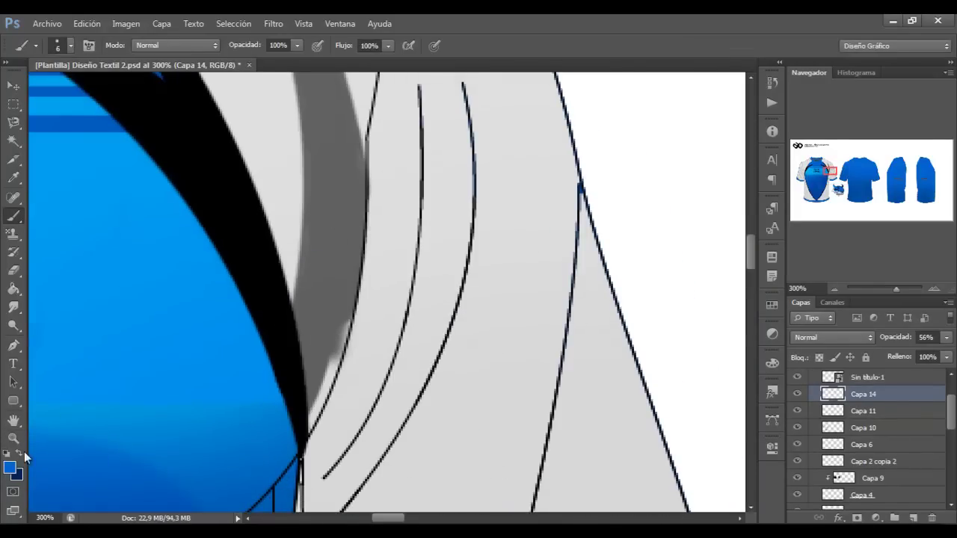
pyautogui.scroll(-4, 307, 428)
pyautogui.scroll(5, 293, 259)
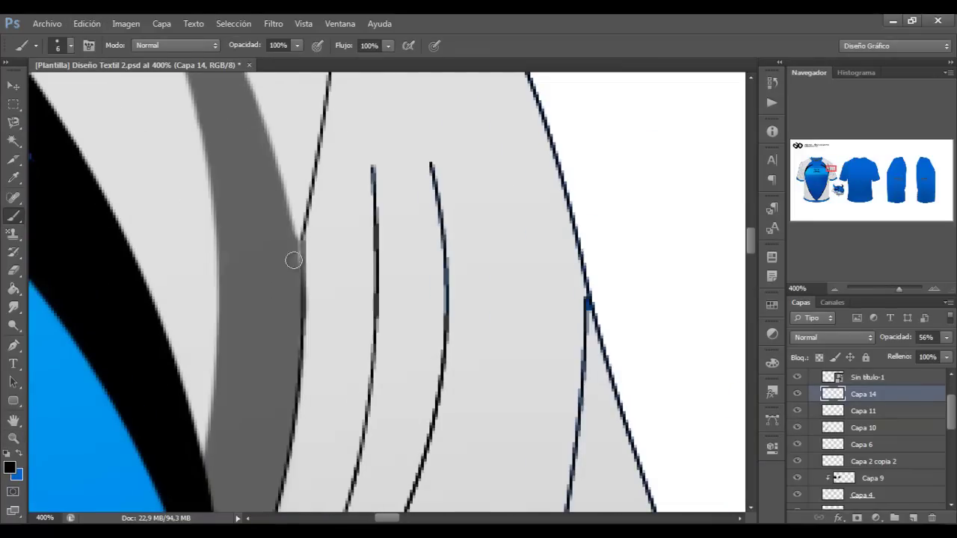
pyautogui.scroll(-4, 278, 206)
pyautogui.scroll(4, 343, 329)
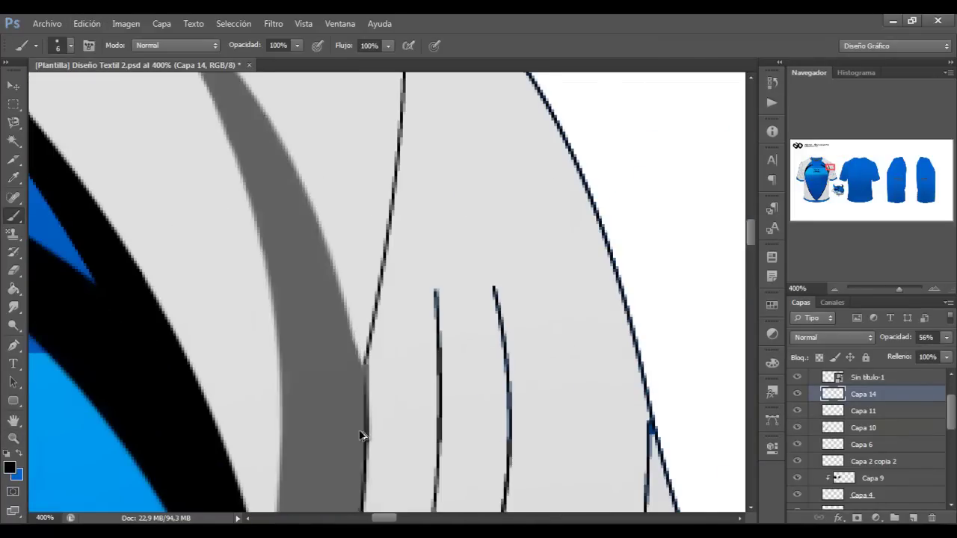
pyautogui.click(677, 327)
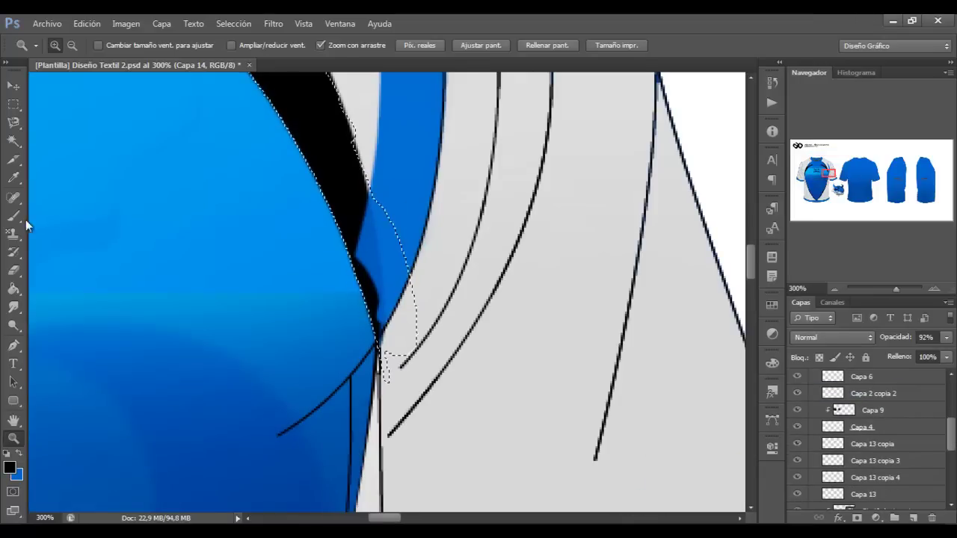
pyautogui.click(820, 421)
pyautogui.scroll(-2, 813, 432)
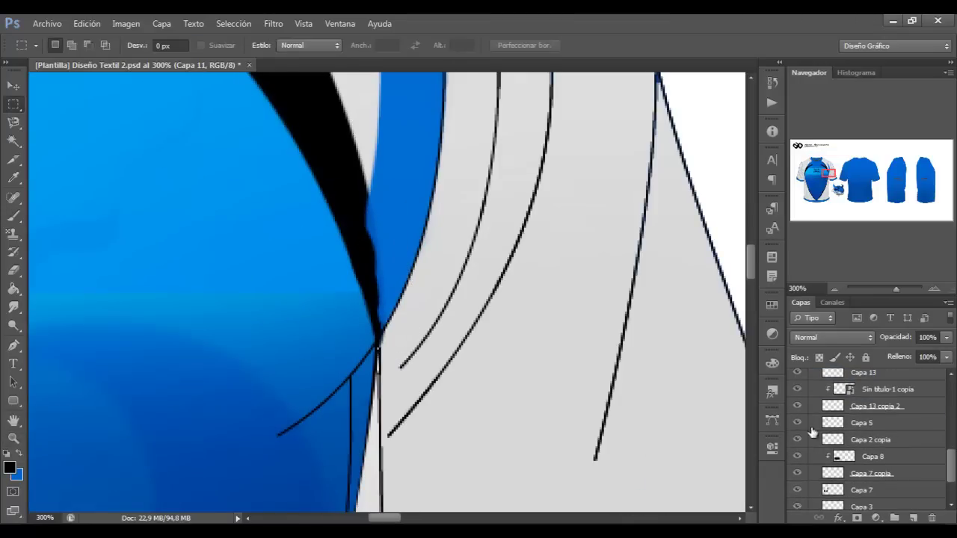
pyautogui.moveTo(951, 463); pyautogui.dragTo(951, 423)
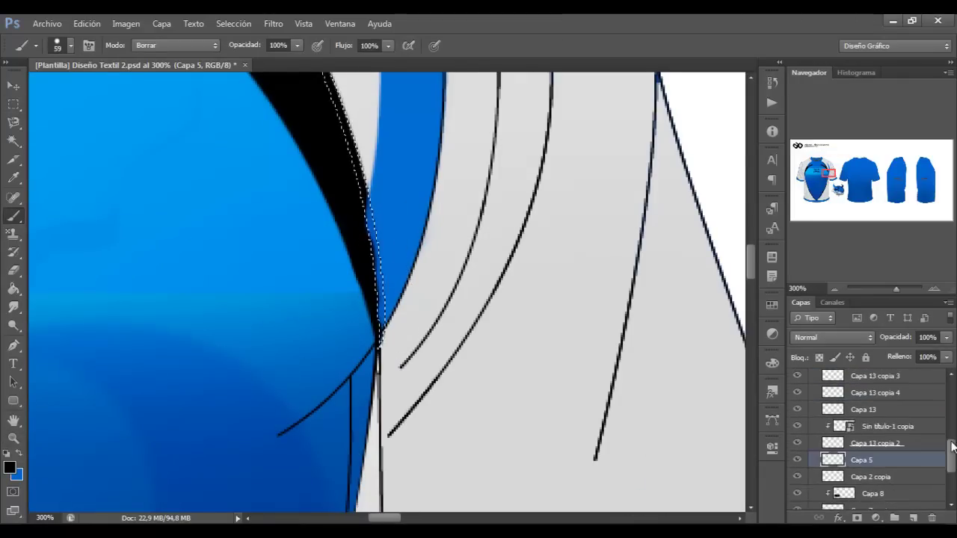
# - Duplicate the blue stripe and rotate the copy into place on the right sleeve
pyautogui.hotkey('ctrl', '-')
pyautogui.hotkey('ctrl', '-')
pyautogui.hotkey('ctrl', '-')
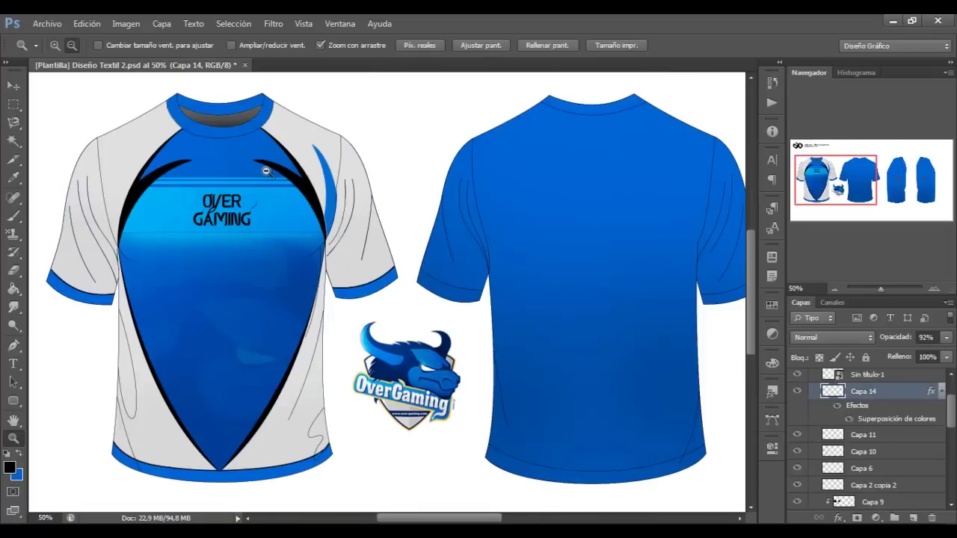
pyautogui.hotkey('ctrl', 'j')
pyautogui.hotkey('ctrl', 't')
pyautogui.press('Escape')
pyautogui.hotkey('ctrl', 't')
pyautogui.press('Return')
pyautogui.press('b')
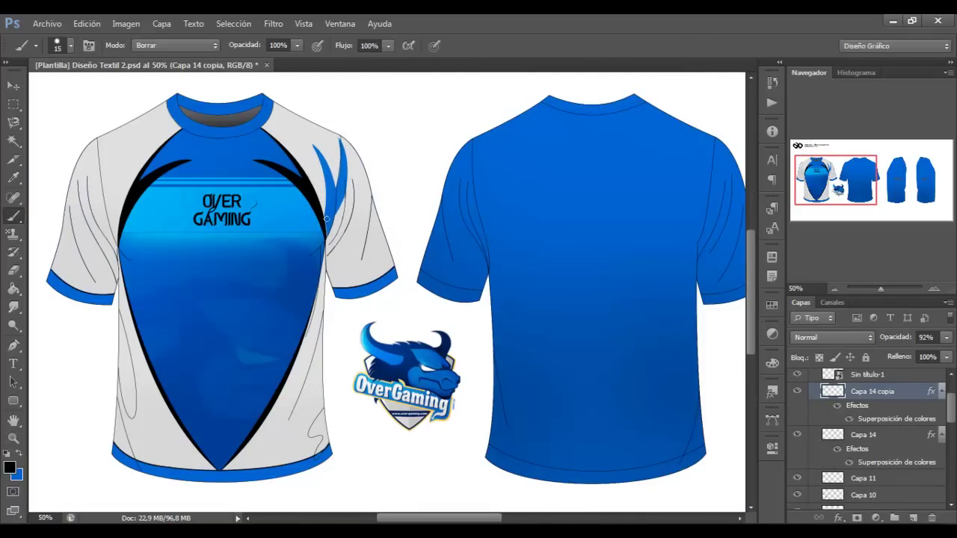
pyautogui.hotkey('ctrl', 't')
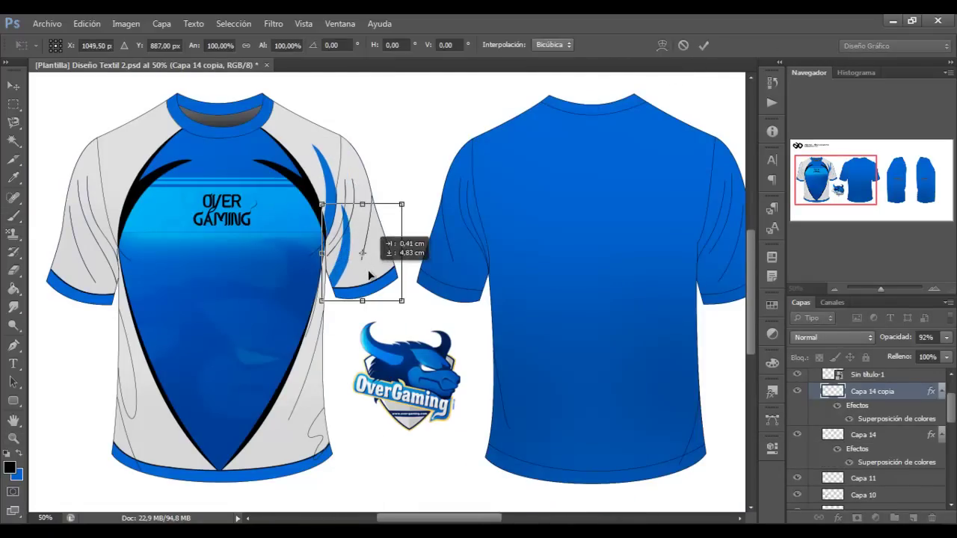
pyautogui.click(698, 44)
# - Duplicate the stripe again and mirror it horizontally onto the left sleeve
pyautogui.hotkey('ctrl', 'j')
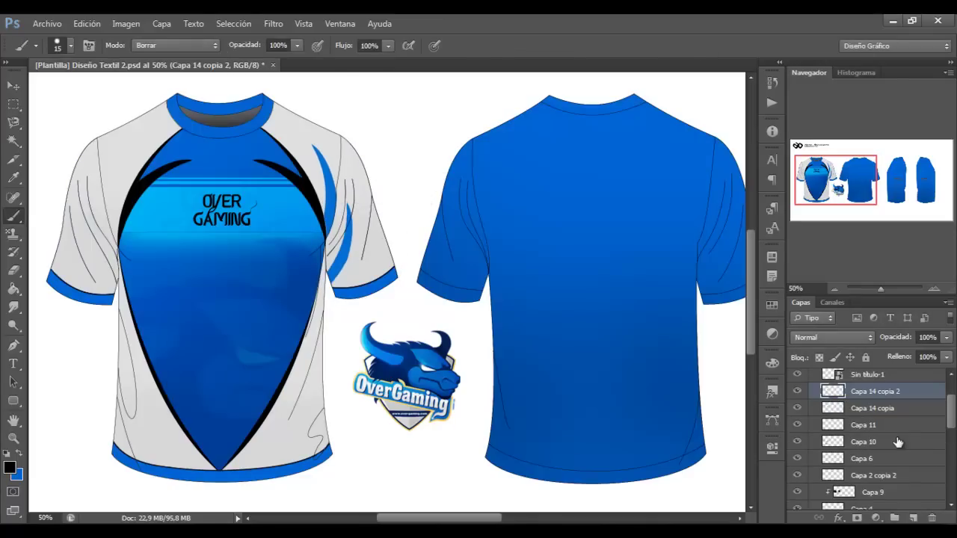
pyautogui.hotkey('ctrl', 't')
pyautogui.moveTo(359, 254); pyautogui.dragTo(105, 265)
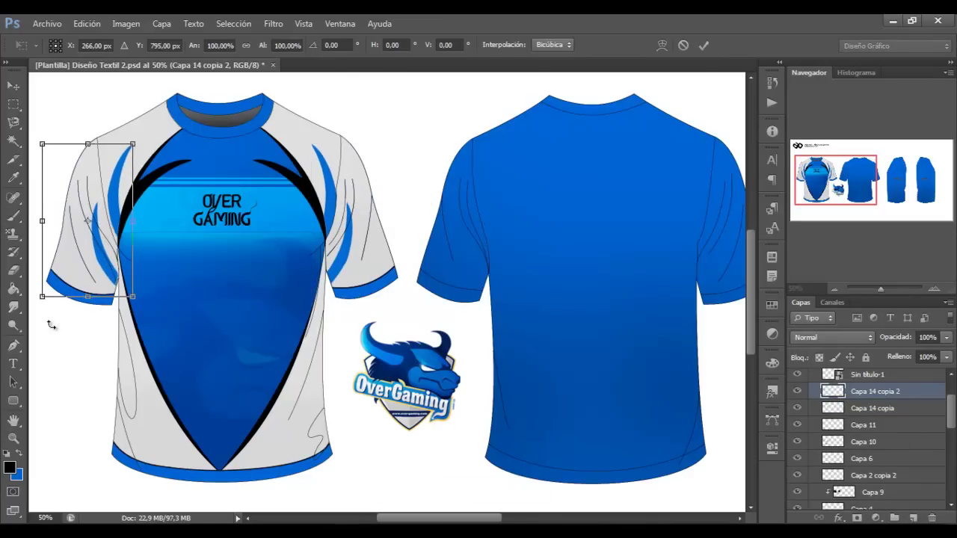
pyautogui.press('Return')
pyautogui.press('z')
pyautogui.hotkey('ctrl', '-')
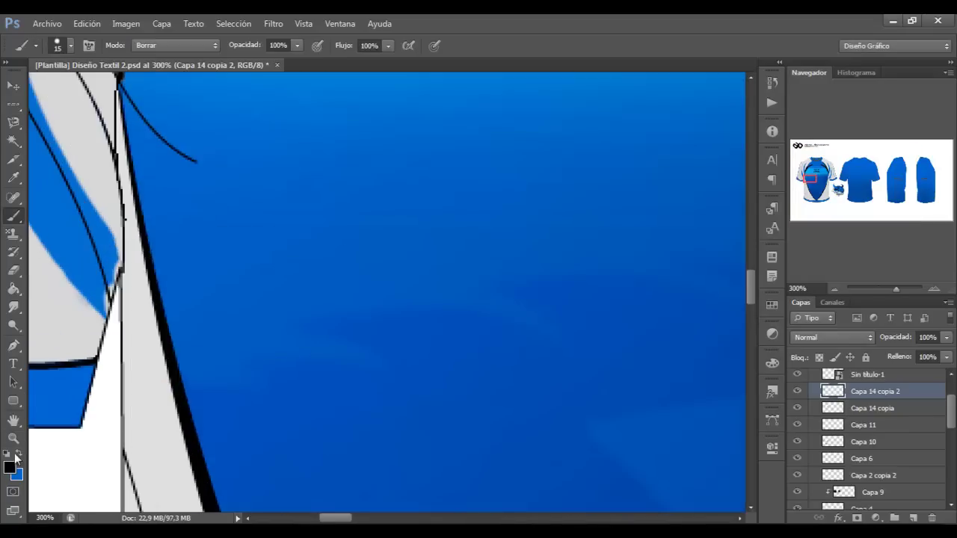
pyautogui.press('z')
pyautogui.hotkey('ctrl', '-')
pyautogui.hotkey('ctrl', '-')
pyautogui.hotkey('ctrl', '-')
pyautogui.hotkey('ctrl', '-')
pyautogui.hotkey('ctrl', '-')
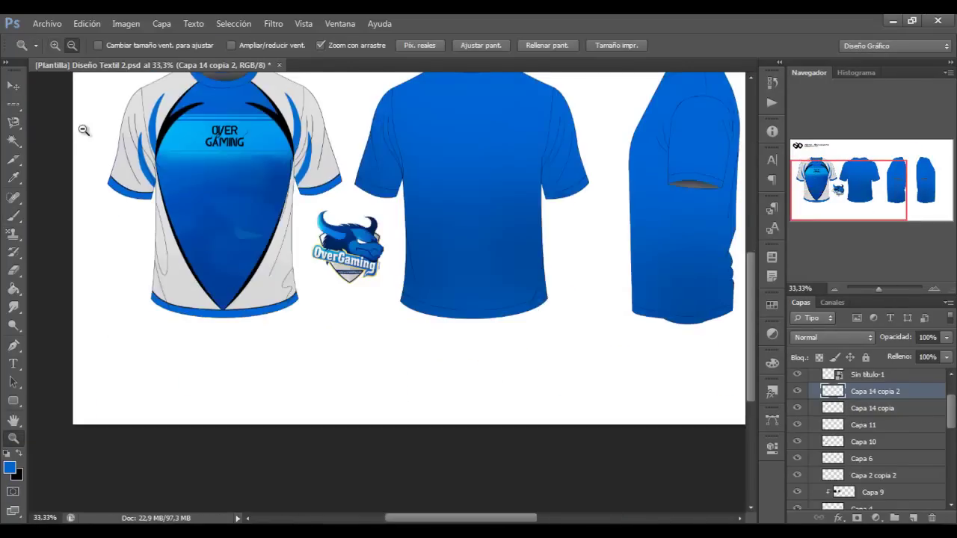
pyautogui.hotkey('ctrl', '-')
pyautogui.moveTo(132, 274); pyautogui.dragTo(220, 158)
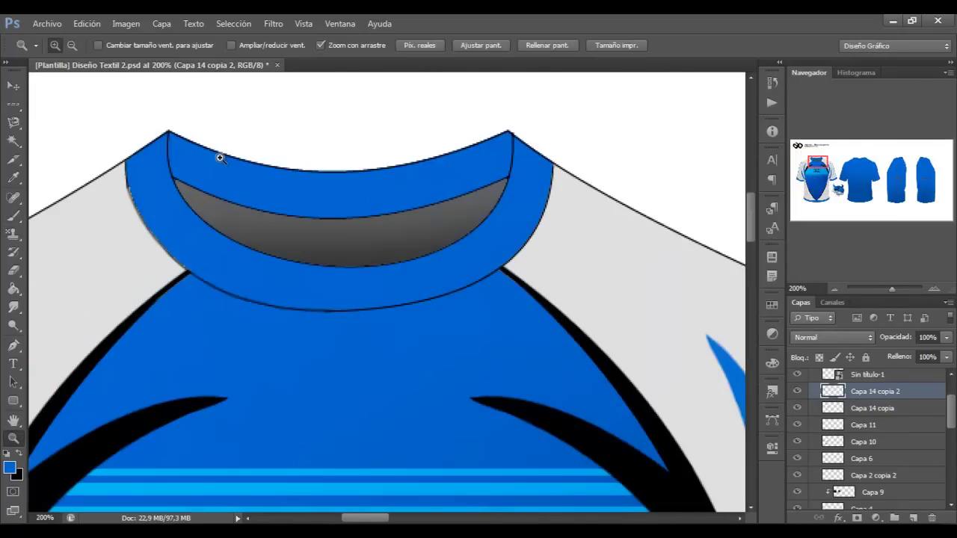
# - Move the black collar band below Capa 14 and erase the white outline across the V's top
pyautogui.scroll(2, 798, 408)
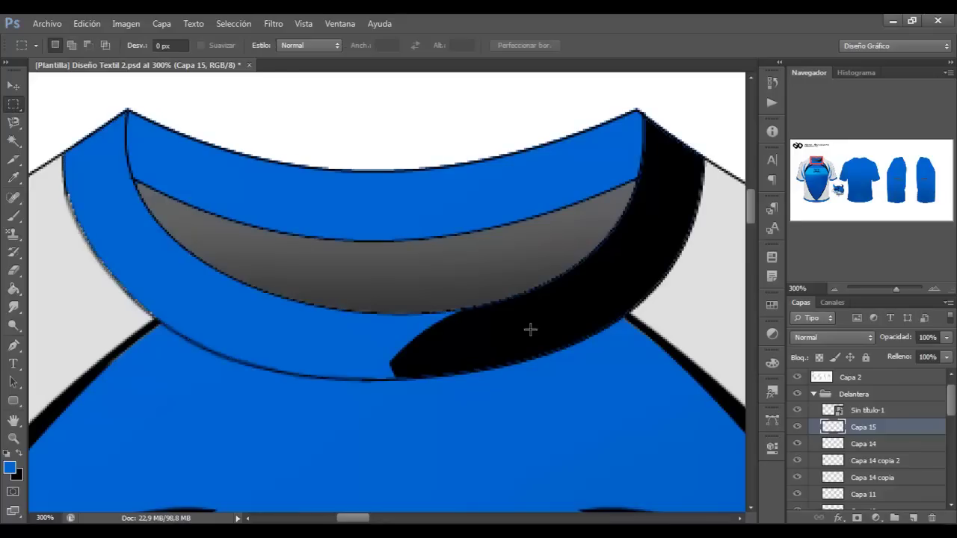
pyautogui.click(11, 106)
pyautogui.moveTo(833, 427); pyautogui.dragTo(836, 437)
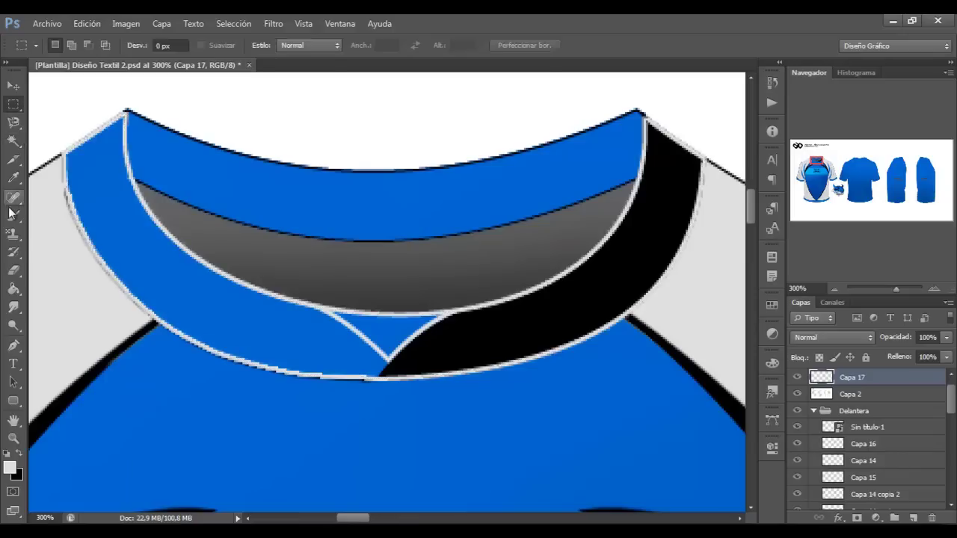
pyautogui.moveTo(383, 291); pyautogui.dragTo(439, 217)
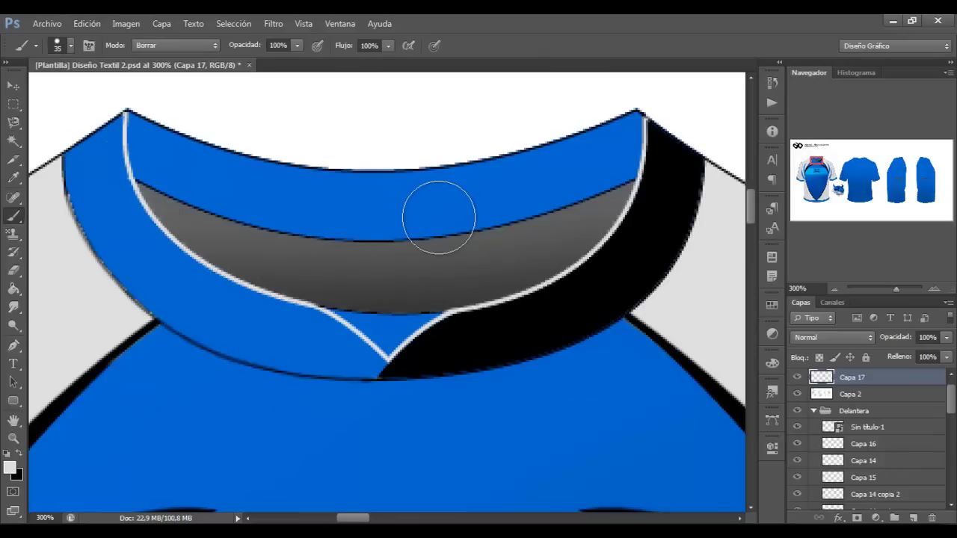
pyautogui.press('m')
pyautogui.hotkey('alt', '.')
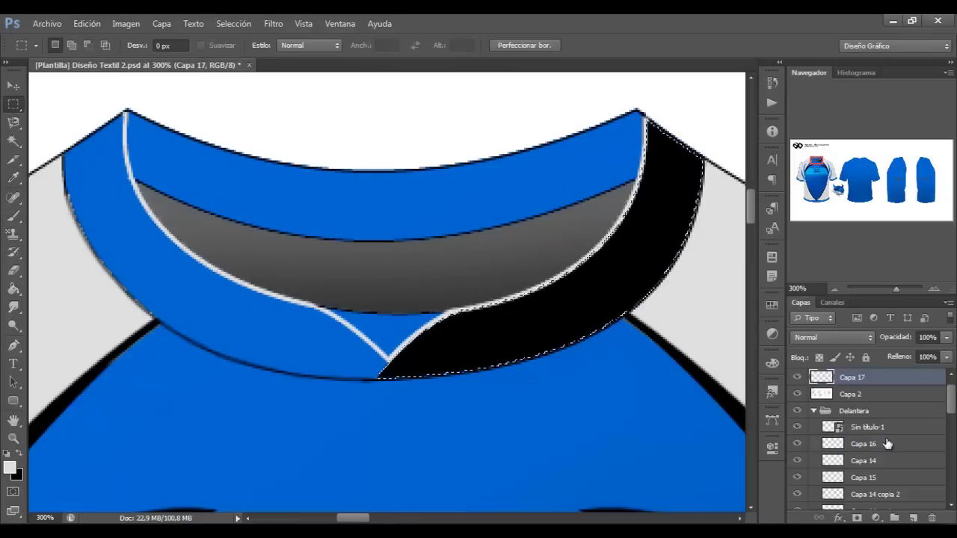
# - Add a new layer over the collar V and set up a grey brush for shading
pyautogui.press('e')
pyautogui.press('z')
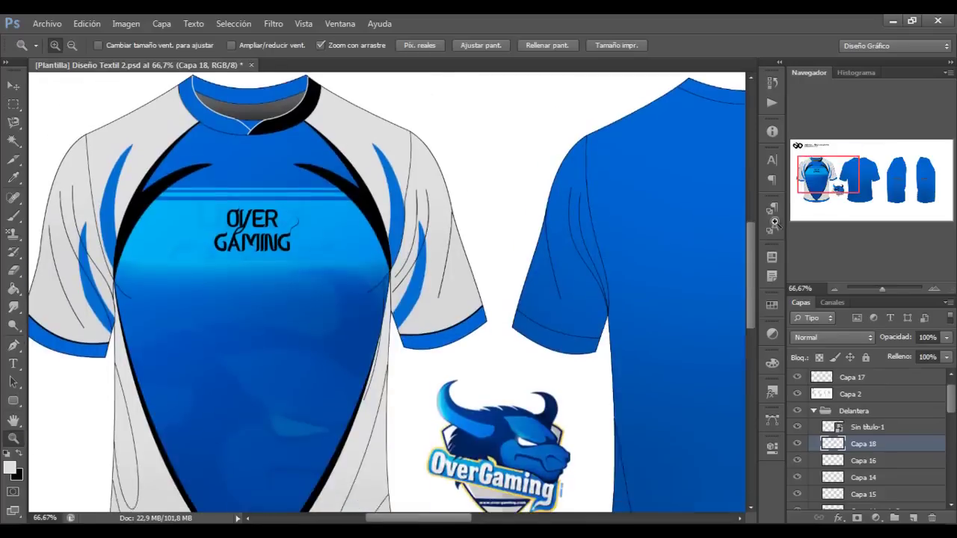
pyautogui.moveTo(314, 277)
pyautogui.mouseDown()
pyautogui.moveTo(366, 276)
pyautogui.moveTo(349, 322)
pyautogui.mouseUp()
pyautogui.click(366, 276)
pyautogui.hotkey('ctrl', 'shift', 'alt', 'n')
pyautogui.click(10, 468)
pyautogui.press('b')
pyautogui.click(176, 45)
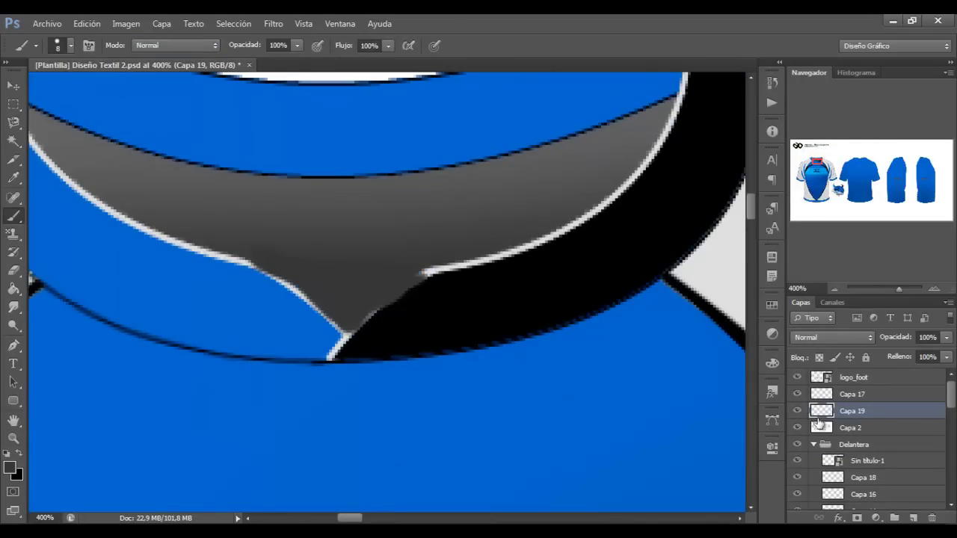
pyautogui.click(176, 45)
pyautogui.click(149, 96)
# - Select the collar band shape, then load the blue sleeve swooshes as a selection
pyautogui.keyDown('ctrl'); pyautogui.click(828, 510); pyautogui.keyUp('ctrl')
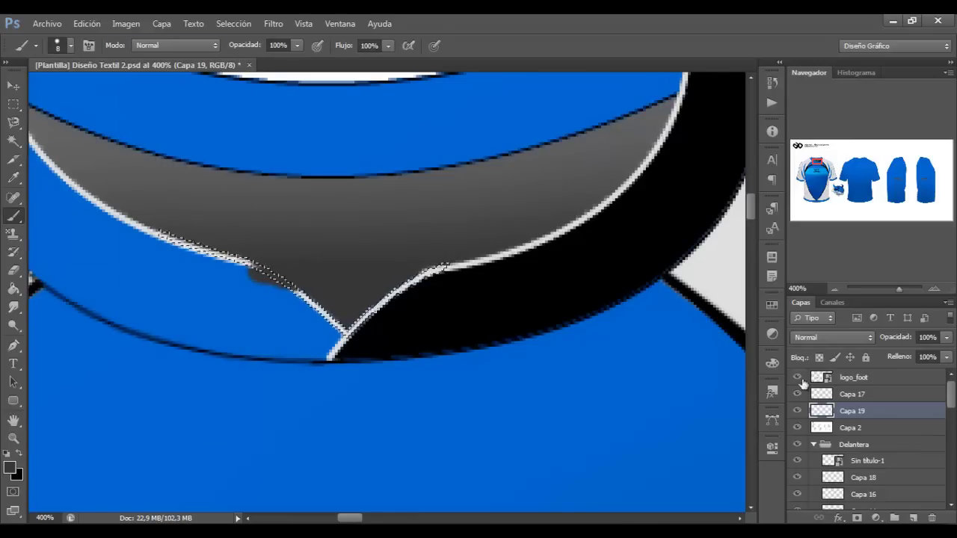
pyautogui.moveTo(950, 407); pyautogui.dragTo(953, 420)
pyautogui.press('z')
pyautogui.moveTo(239, 271); pyautogui.dragTo(212, 179)
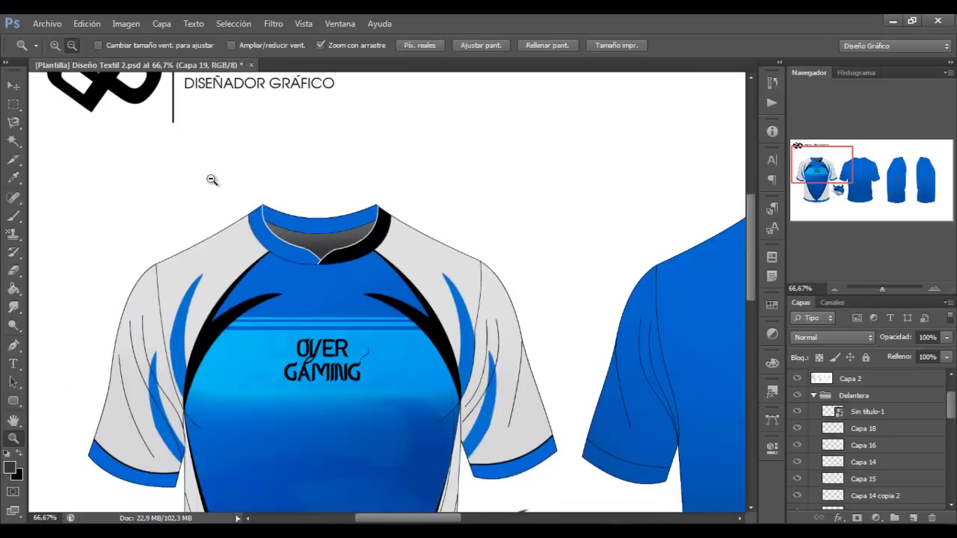
pyautogui.scroll(-3, 867, 449)
pyautogui.click(832, 469)
pyautogui.keyDown('ctrl'); pyautogui.click(832, 470); pyautogui.keyUp('ctrl')
# - Stroke a thin outline around the swoosh selection on a new layer, then deselect
pyautogui.click(912, 519)
pyautogui.press('Return')
pyautogui.hotkey('ctrl', 'd')
pyautogui.press('b')
pyautogui.click(57, 45)
pyautogui.scroll(-5, 413, 258)
pyautogui.scroll(4, 414, 257)
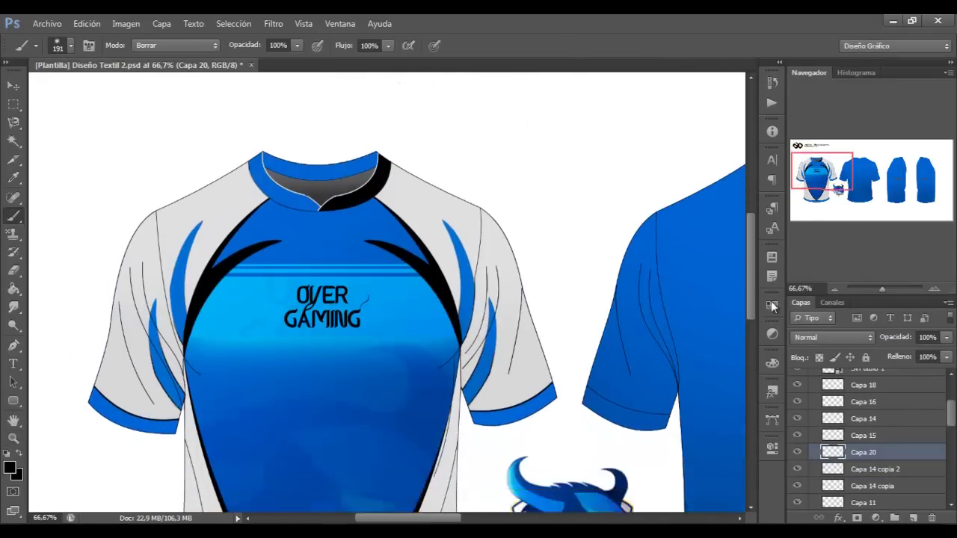
pyautogui.scroll(-6, 413, 258)
# - Check the V tip at the hem, fit the document, and select the layer to receive the texture
pyautogui.press('z')
pyautogui.click(289, 405)
pyautogui.click(289, 406)
pyautogui.moveTo(950, 415); pyautogui.dragTo(949, 484)
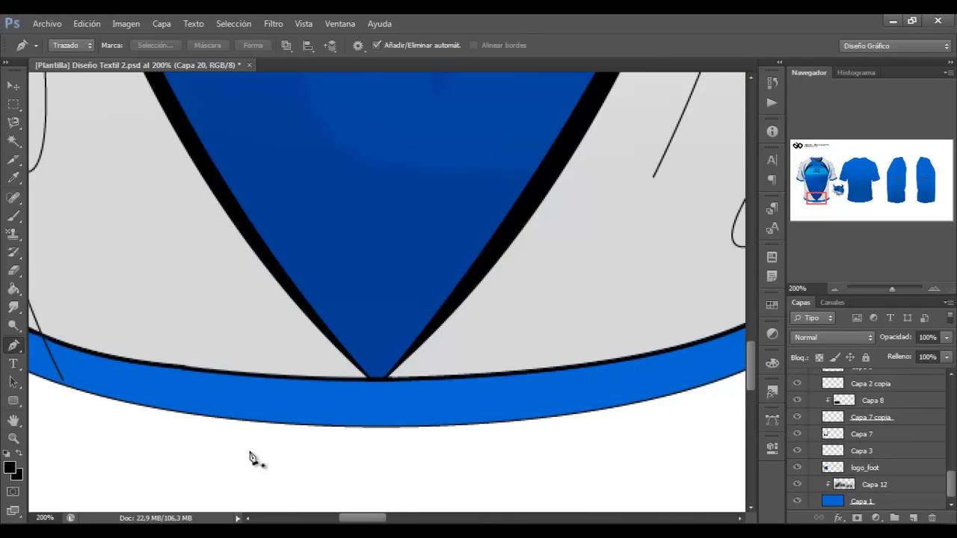
pyautogui.hotkey('ctrl', '0')
pyautogui.scroll(3, 867, 448)
pyautogui.click(867, 451)
# - Place texura-puntos-640x960 and scale it to cover the front shirt
pyautogui.click(46, 23)
pyautogui.click(112, 248)
pyautogui.doubleClick(630, 366)
pyautogui.moveTo(352, 336); pyautogui.dragTo(134, 307)
pyautogui.moveTo(202, 426); pyautogui.dragTo(246, 459)
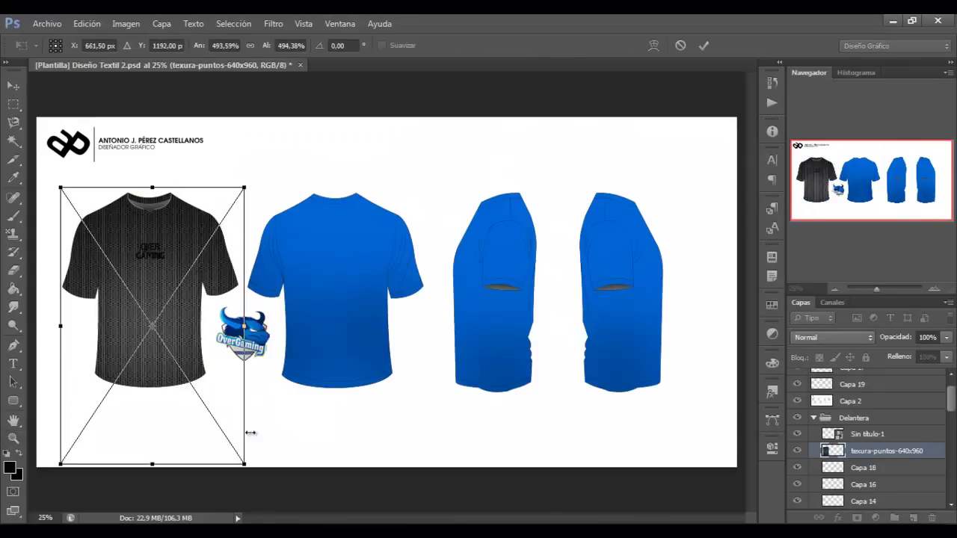
pyautogui.press('Return')
# - Blend the dot texture in Soft Light at 25% opacity
pyautogui.hotkey('shift', 'alt', 'f')
pyautogui.press('z')
pyautogui.click(120, 332)
pyautogui.click(120, 333)
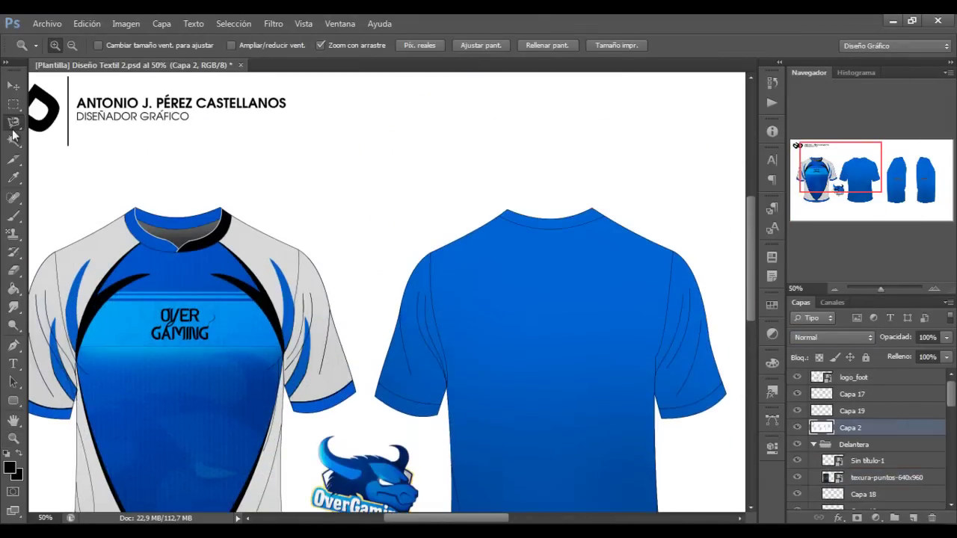
pyautogui.scroll(-3, 141, 475)
pyautogui.click(864, 477)
pyautogui.press('m')
pyautogui.hotkey('ctrl', 'd')
pyautogui.moveTo(894, 353); pyautogui.dragTo(896, 354)
# - Name the new layer group for the back Trasera
pyautogui.press('z')
pyautogui.scroll(1, 139, 286)
pyautogui.scroll(-3, 138, 286)
pyautogui.scroll(1, 138, 286)
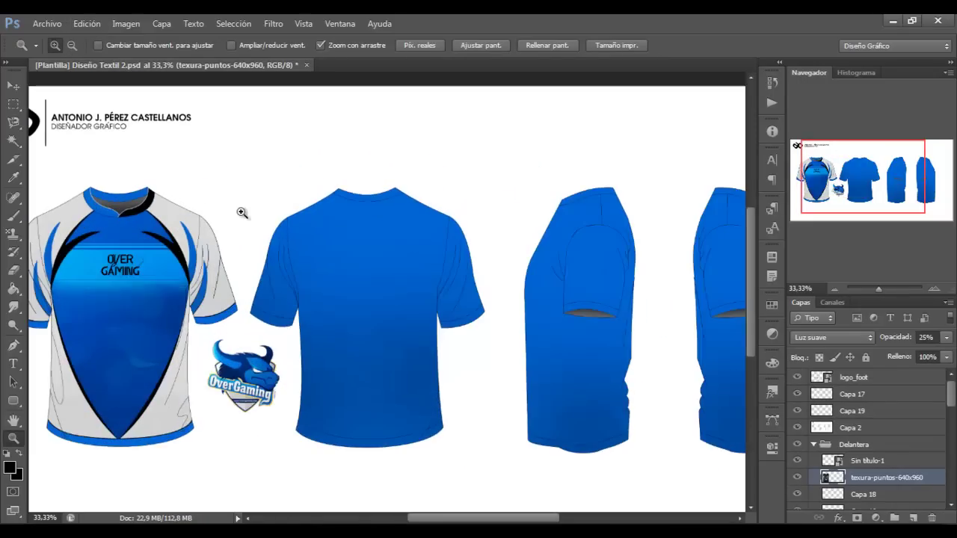
pyautogui.doubleClick(848, 444)
# - In the Trasera group, fill the back collar's right segment black with the Paint Bucket
pyautogui.write('Trasera')
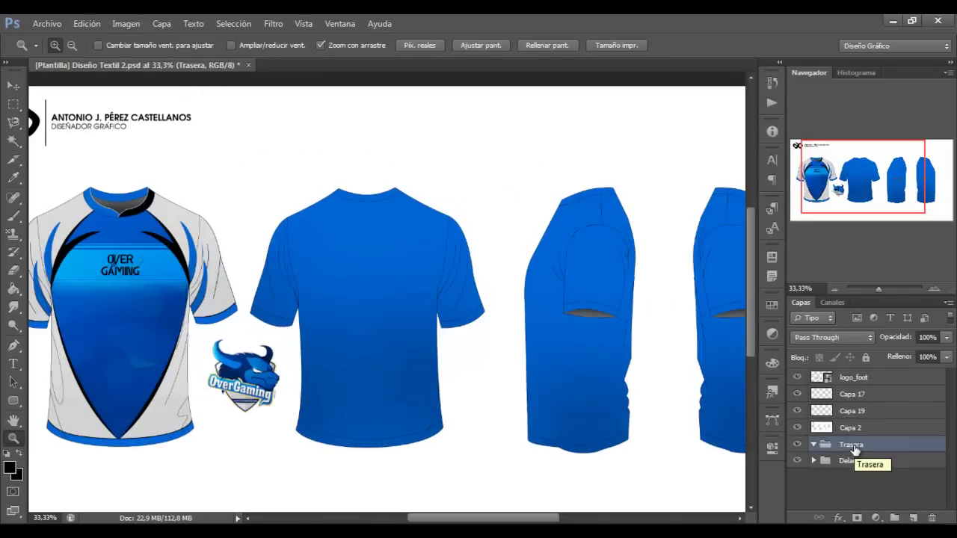
pyautogui.hscroll(-1, 504, 421)
pyautogui.press('g')
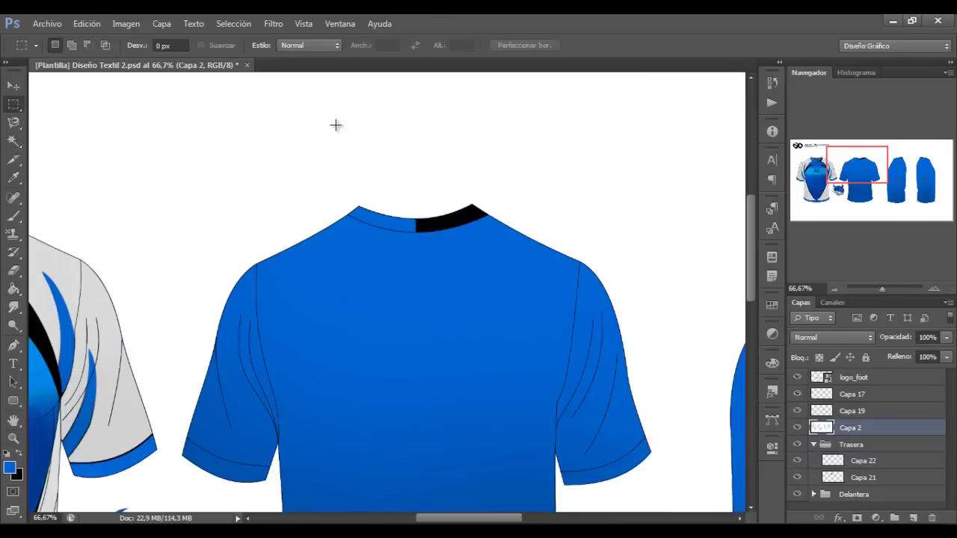
pyautogui.click(449, 218)
pyautogui.click(87, 24)
pyautogui.click(33, 123)
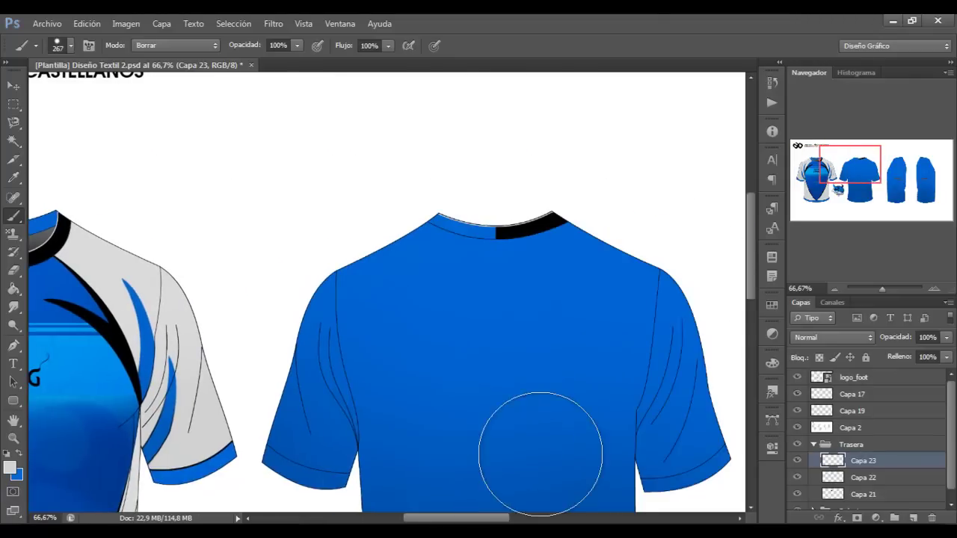
pyautogui.moveTo(523, 438); pyautogui.dragTo(654, 363)
# - Move the copied front design layers across onto the back shirt
pyautogui.press('z')
pyautogui.keyDown('alt'); pyautogui.click(359, 265); pyautogui.keyUp('alt')
pyautogui.moveTo(952, 396); pyautogui.dragTo(952, 465)
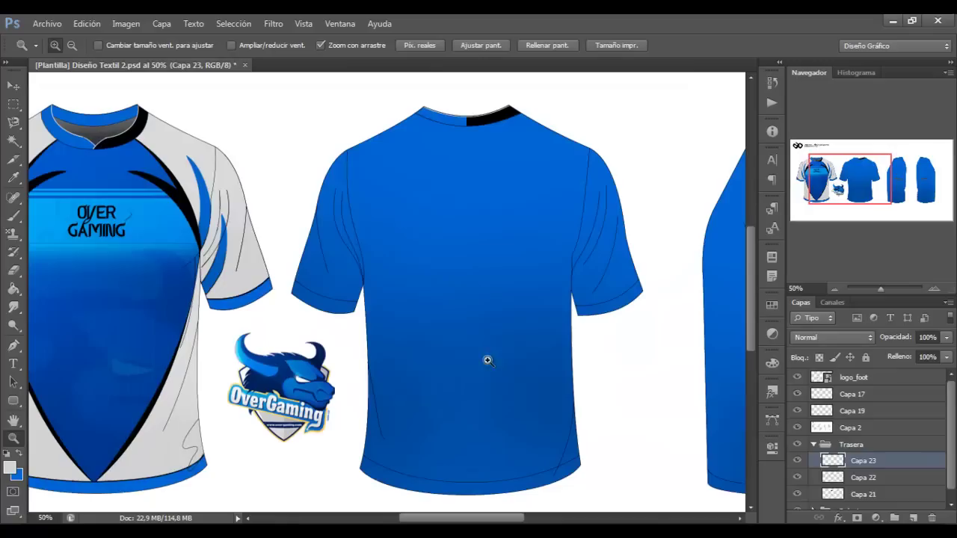
pyautogui.hotkey('ctrl', 't')
pyautogui.moveTo(215, 386); pyautogui.dragTo(590, 396)
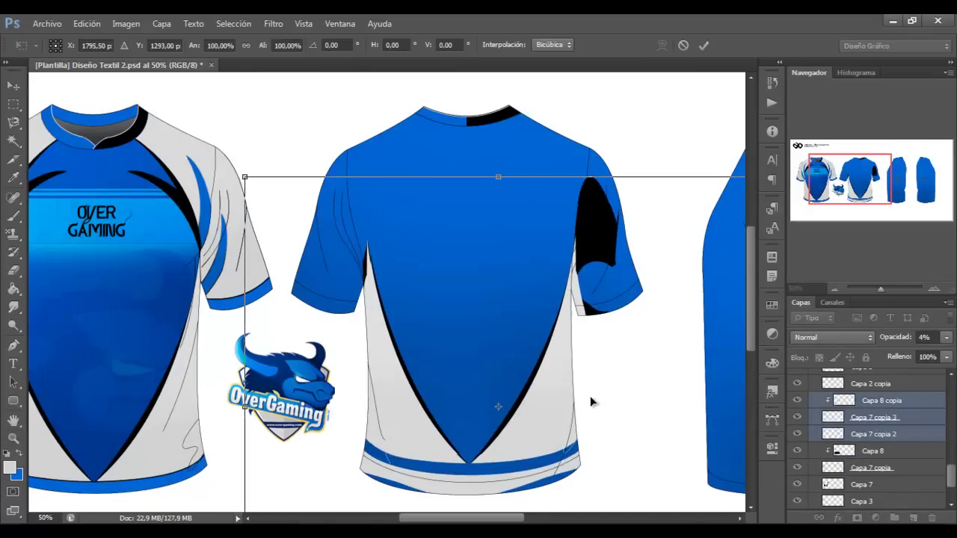
pyautogui.click(704, 45)
# - Duplicate the grey-sided design layers in Trasera and place them on the back jersey
pyautogui.click(813, 410)
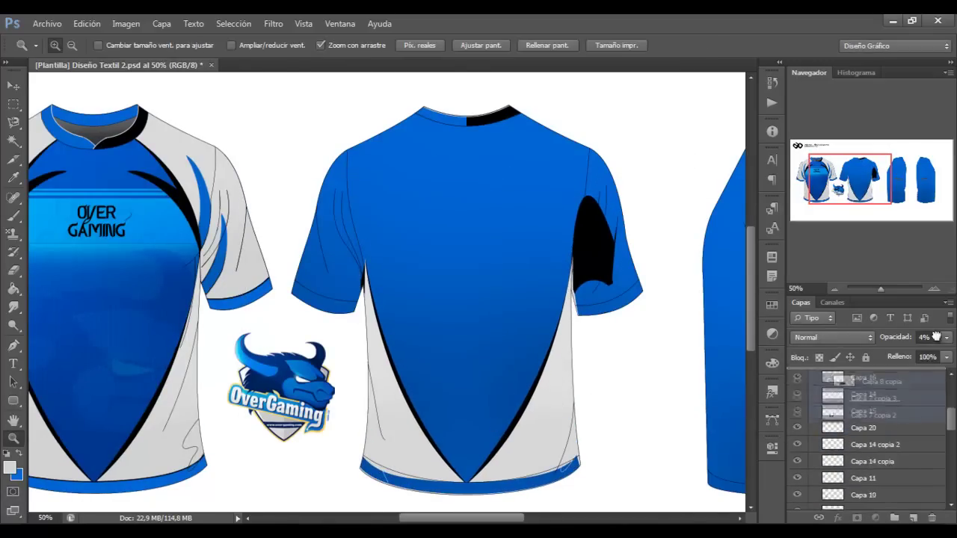
pyautogui.scroll(-3, 814, 438)
pyautogui.scroll(-2, 804, 443)
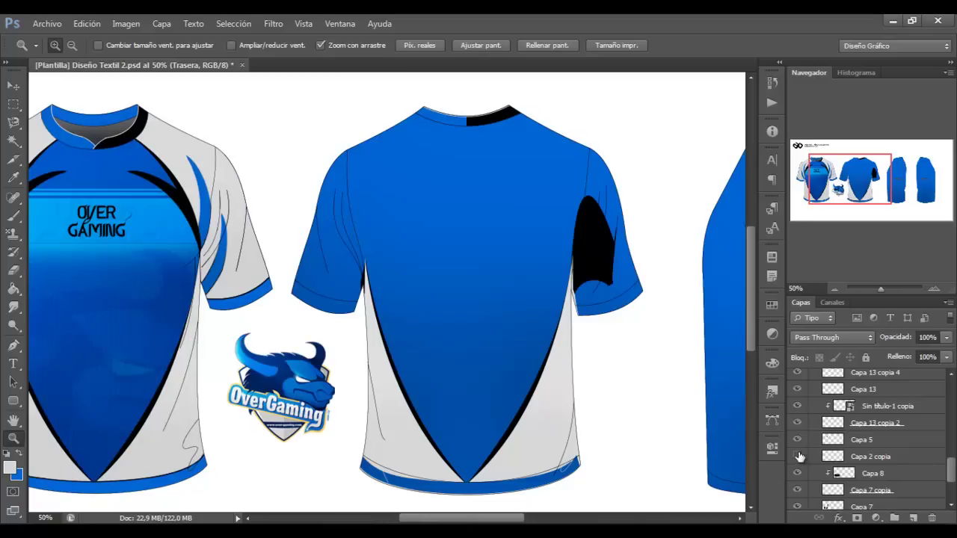
pyautogui.scroll(-3, 867, 449)
pyautogui.hotkey('ctrl', 'j')
pyautogui.hotkey('ctrl', 't')
pyautogui.moveTo(271, 316); pyautogui.dragTo(637, 321)
pyautogui.press('Return')
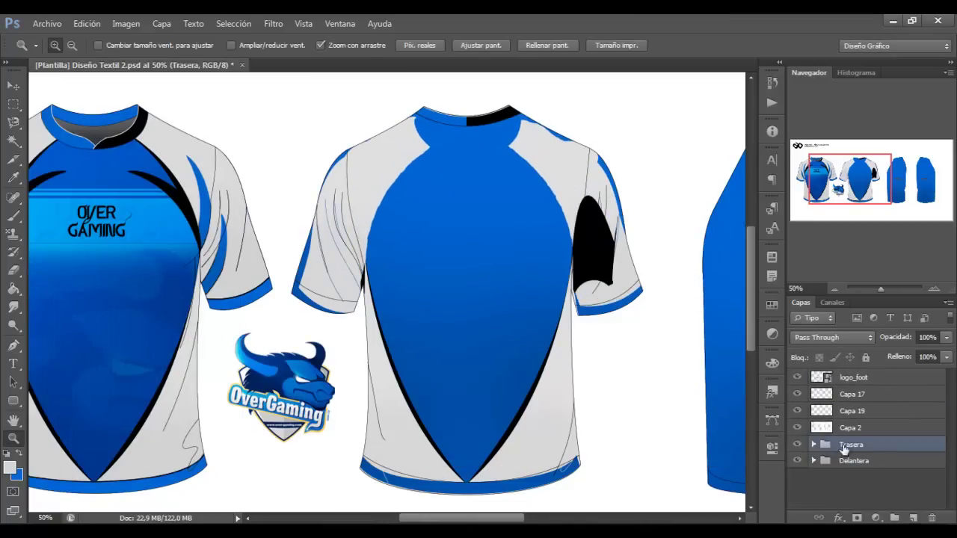
# - Repaint the back sleeves grey on Capa 4 copia with a larger Normal-mode brush
pyautogui.scroll(2, 867, 441)
pyautogui.click(870, 434)
pyautogui.press('i')
pyautogui.click(9, 467)
pyautogui.press('Return')
pyautogui.press('b')
pyautogui.moveTo(344, 153); pyautogui.dragTo(302, 271)
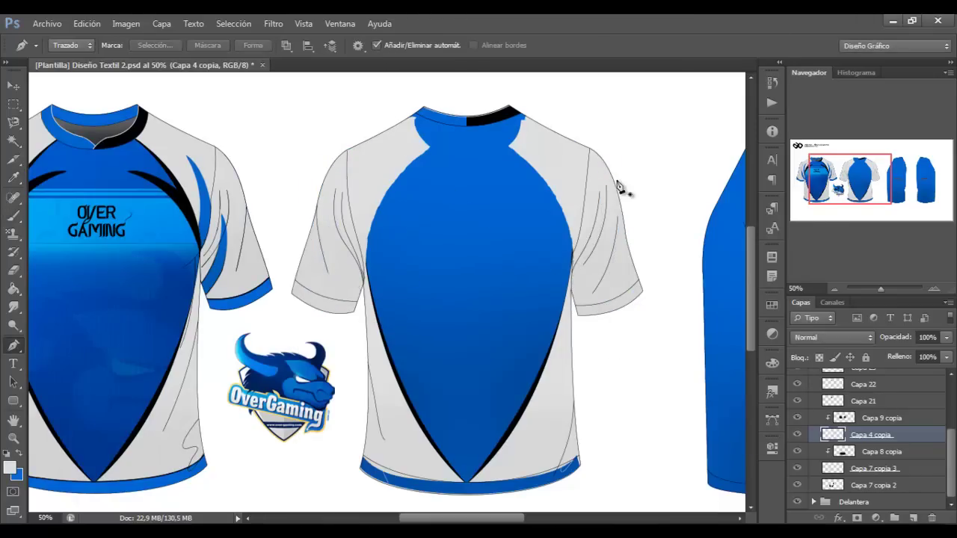
pyautogui.click(70, 45)
pyautogui.moveTo(60, 87); pyautogui.dragTo(82, 89)
pyautogui.press('Return')
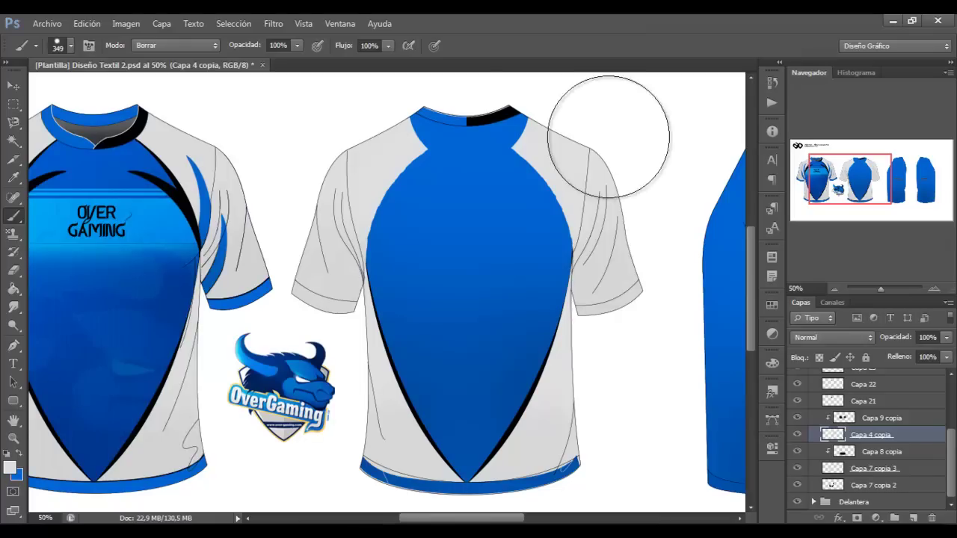
pyautogui.click(172, 45)
pyautogui.click(161, 48)
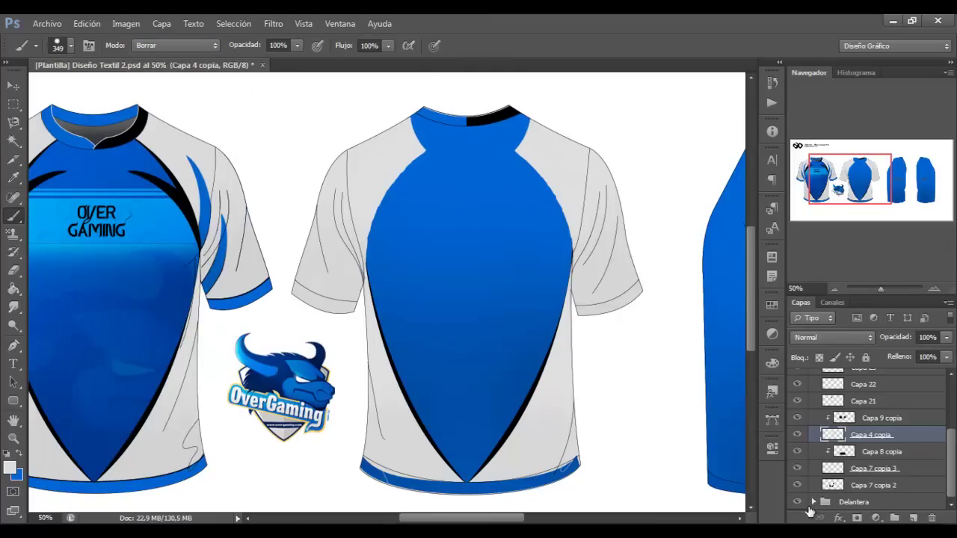
pyautogui.scroll(-3, 481, 241)
# - Select the back sleeve cuffs and hem by colour and check the Capa 2 copia layers
pyautogui.press('w')
pyautogui.click(598, 187)
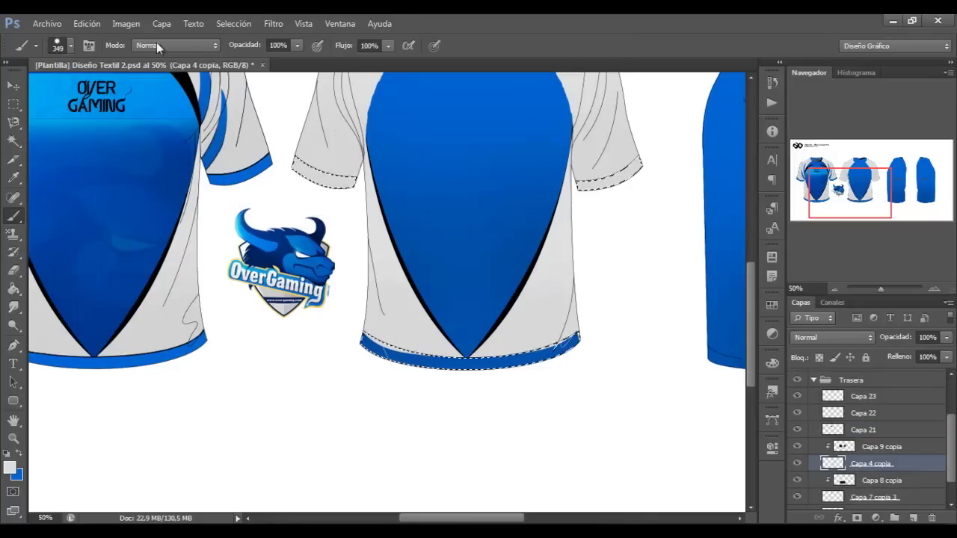
pyautogui.hotkey('alt', '[')
pyautogui.press('m')
pyautogui.scroll(3, 474, 327)
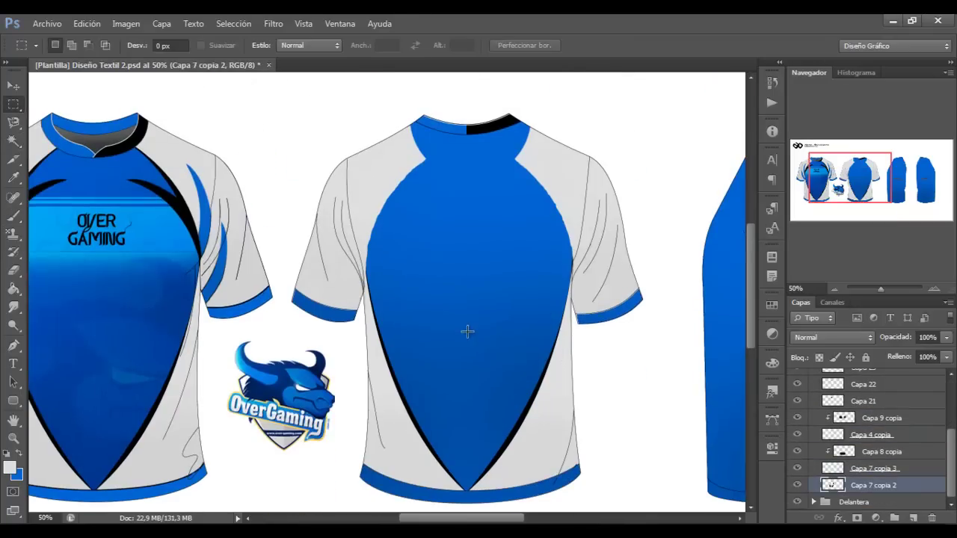
pyautogui.scroll(-3, 815, 478)
pyautogui.scroll(-5, 814, 479)
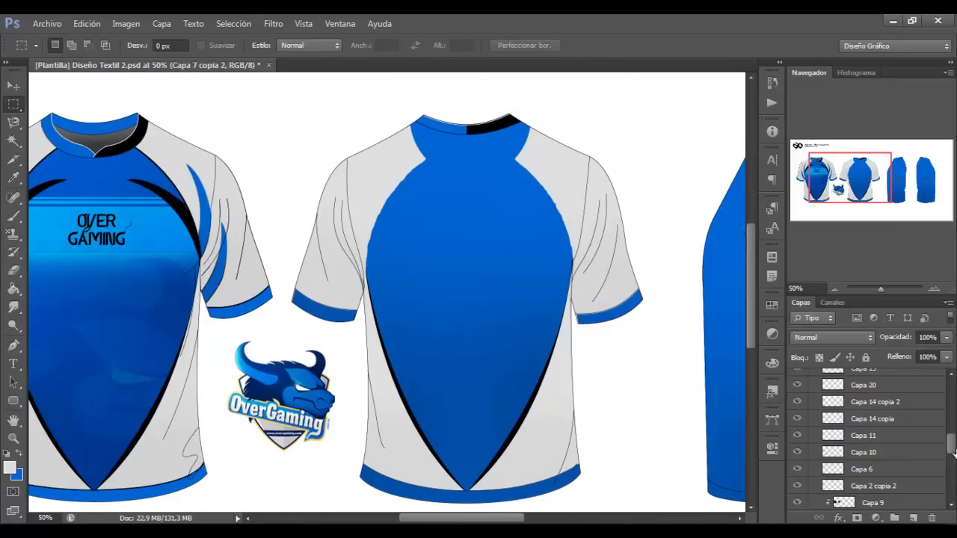
pyautogui.click(797, 418)
pyautogui.scroll(-3, 798, 423)
pyautogui.scroll(-3, 799, 411)
pyautogui.click(797, 396)
pyautogui.click(796, 397)
pyautogui.scroll(3, 799, 433)
pyautogui.click(795, 449)
# - Place the black side trims on the back jersey body among the back layers
pyautogui.hotkey('ctrl', 't')
pyautogui.moveTo(626, 239); pyautogui.dragTo(574, 238)
pyautogui.press('Return')
pyautogui.moveTo(867, 451)
pyautogui.mouseDown()
pyautogui.moveTo(896, 450)
pyautogui.moveTo(867, 478)
pyautogui.mouseUp()
pyautogui.click(798, 485)
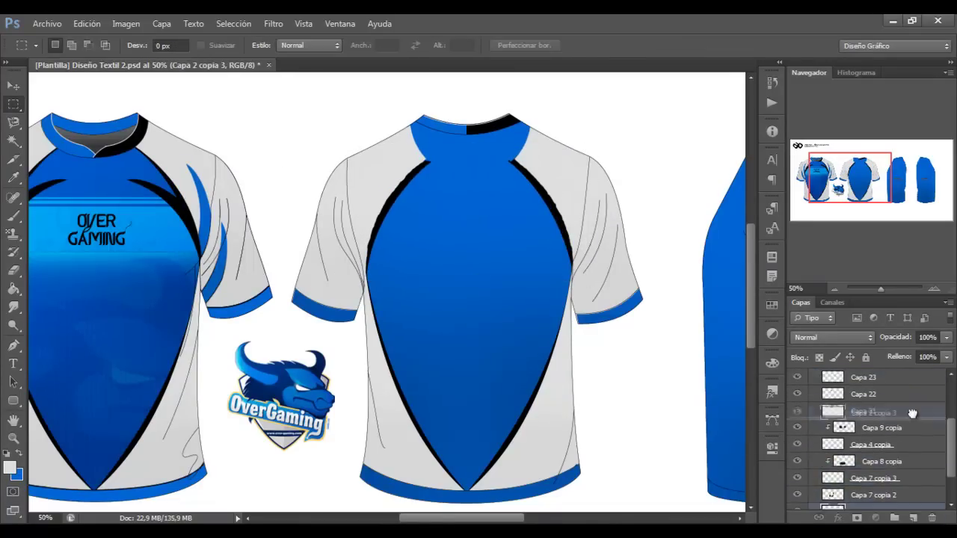
pyautogui.keyDown('ctrl'); pyautogui.click(482, 209); pyautogui.keyUp('ctrl')
# - Copy and mirror the black trim onto the back jersey's right body edge
pyautogui.click(910, 403)
pyautogui.hotkey('ctrl', 't')
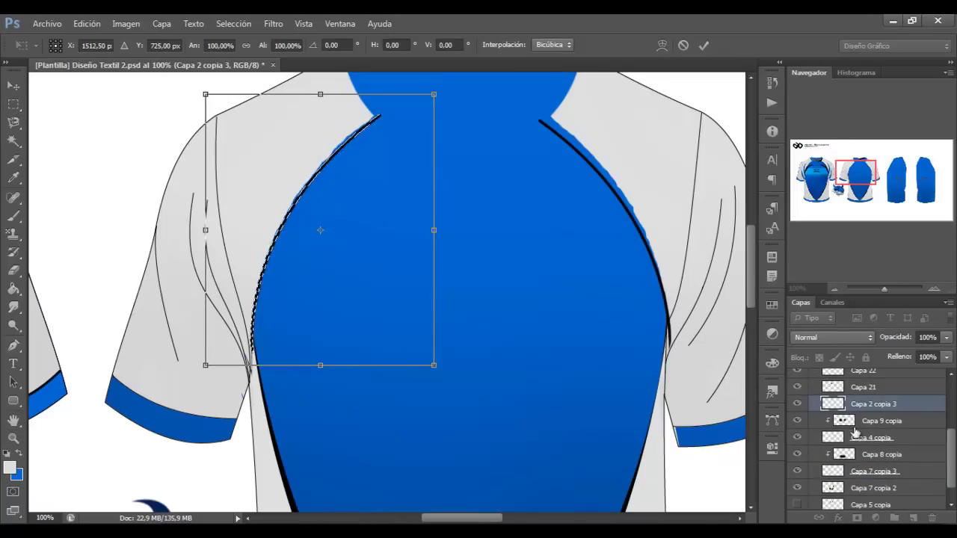
pyautogui.press('Return')
pyautogui.hotkey('ctrl', 't')
pyautogui.moveTo(489, 395); pyautogui.dragTo(494, 434)
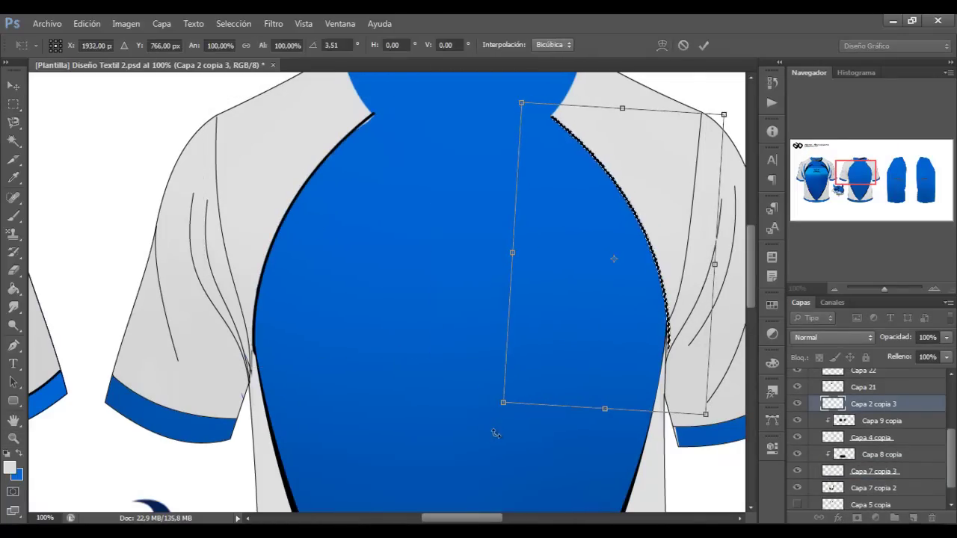
pyautogui.press('Return')
pyautogui.press('e')
pyautogui.scroll(3, 460, 199)
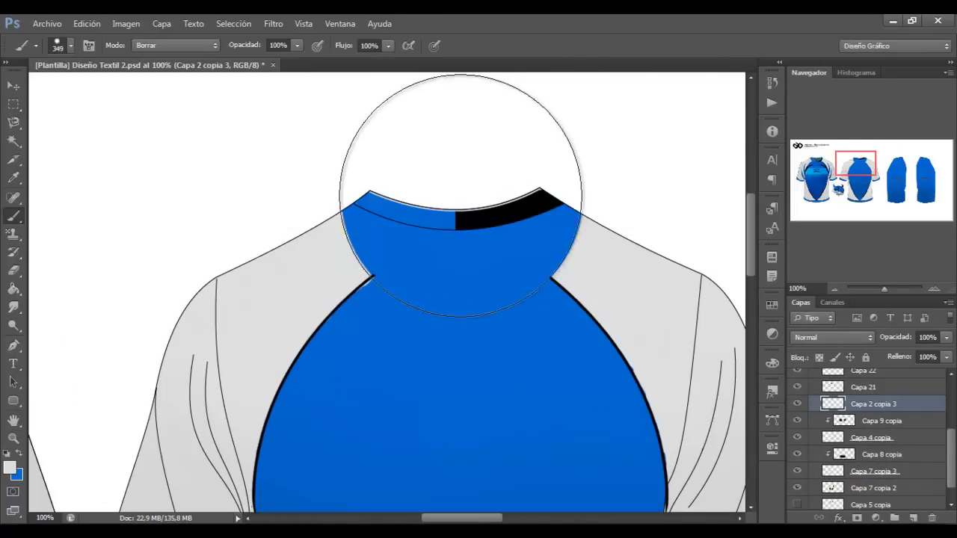
pyautogui.scroll(-3, 523, 299)
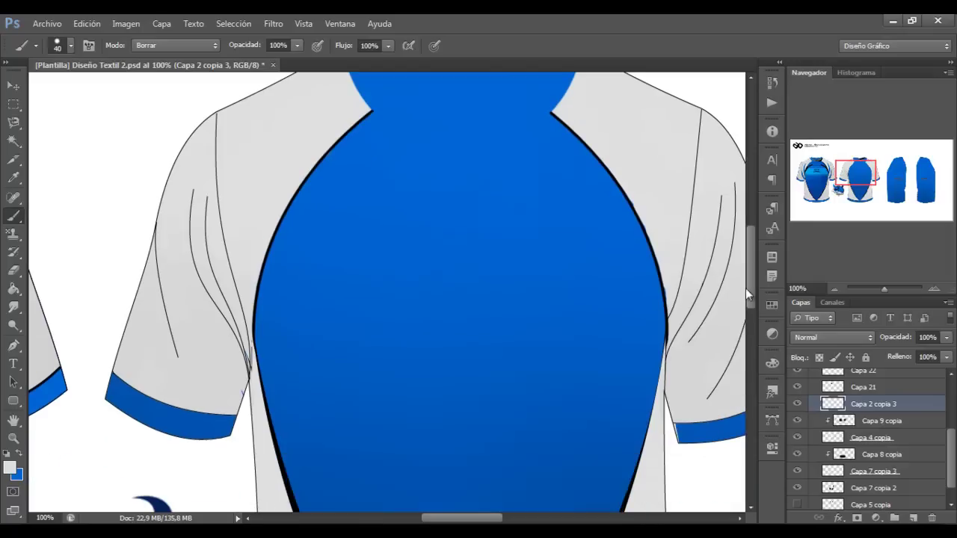
pyautogui.scroll(3, 683, 314)
pyautogui.press('z')
pyautogui.keyDown('alt'); pyautogui.click(202, 217); pyautogui.keyUp('alt')
pyautogui.keyDown('alt'); pyautogui.click(231, 266); pyautogui.keyUp('alt')
pyautogui.click(232, 266)
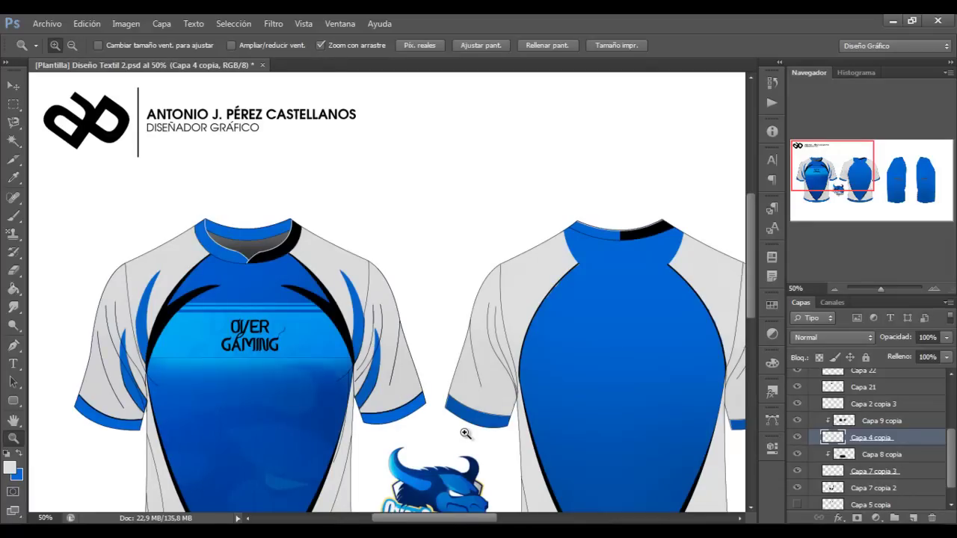
# - Duplicate the Capa 20 sleeve stripes into Trasera and move them onto the back jersey
pyautogui.scroll(3, 860, 441)
pyautogui.click(846, 460)
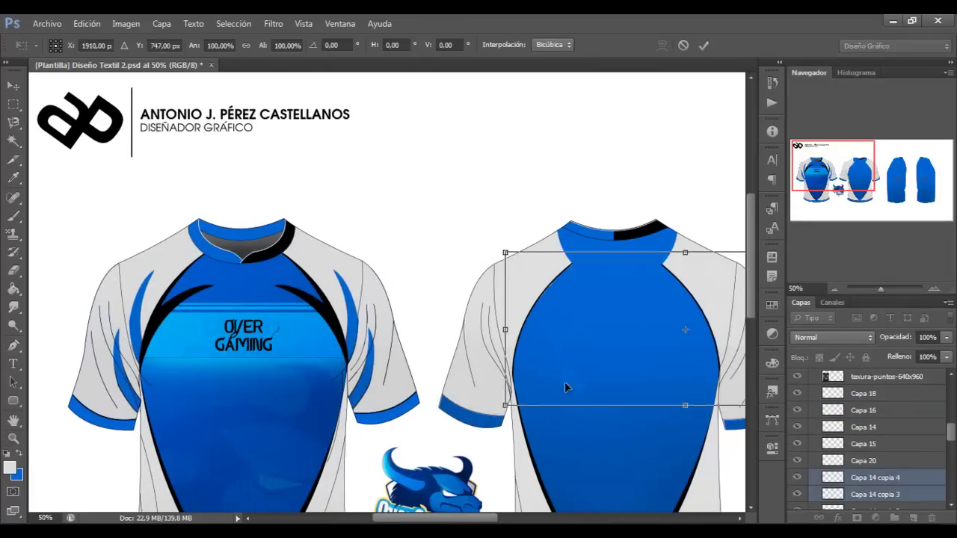
pyautogui.hotkey('ctrl', 'j')
pyautogui.moveTo(859, 460); pyautogui.dragTo(881, 427)
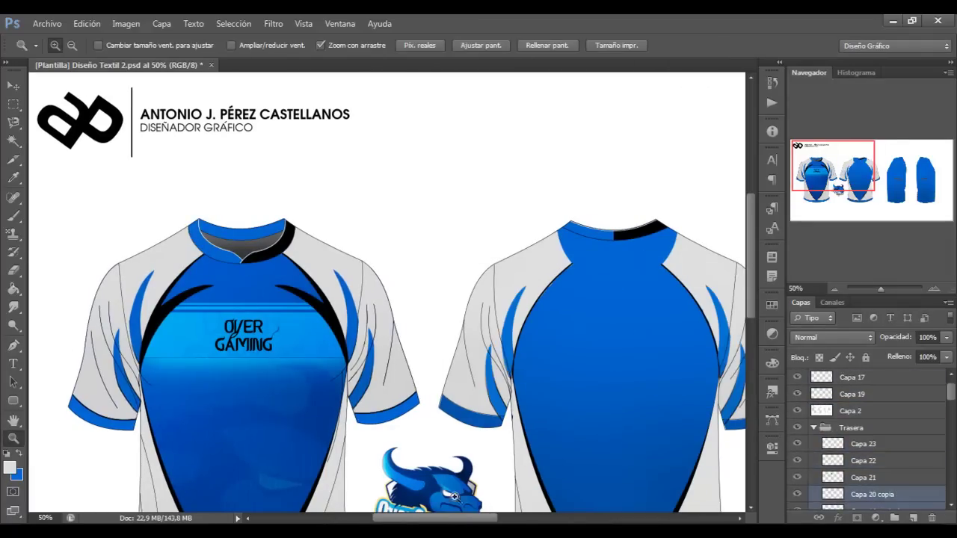
pyautogui.hotkey('ctrl', 't')
pyautogui.moveTo(490, 329); pyautogui.dragTo(490, 357)
pyautogui.click(628, 426)
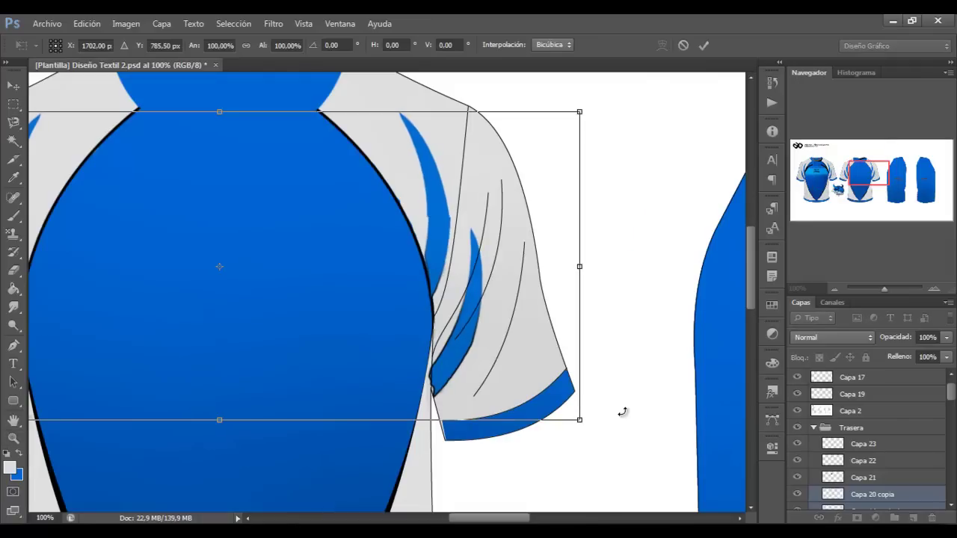
# - Set up a larger Borrar-mode brush and check the blue body panel's outline
pyautogui.press('b')
pyautogui.scroll(-2, 915, 470)
pyautogui.press(']')
pyautogui.press(']')
pyautogui.press(']')
pyautogui.click(176, 45)
pyautogui.click(160, 80)
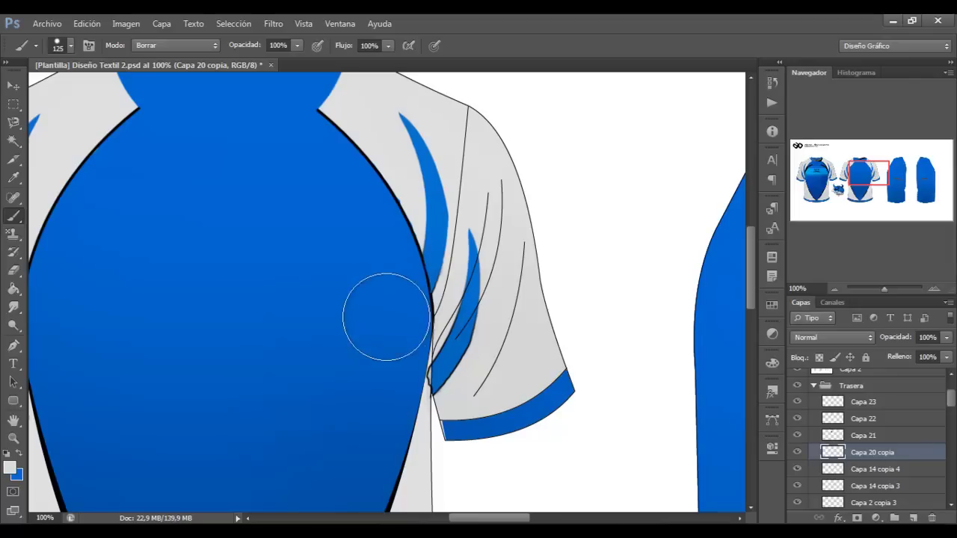
pyautogui.scroll(-1, 867, 448)
pyautogui.keyDown('ctrl'); pyautogui.click(832, 444); pyautogui.keyUp('ctrl')
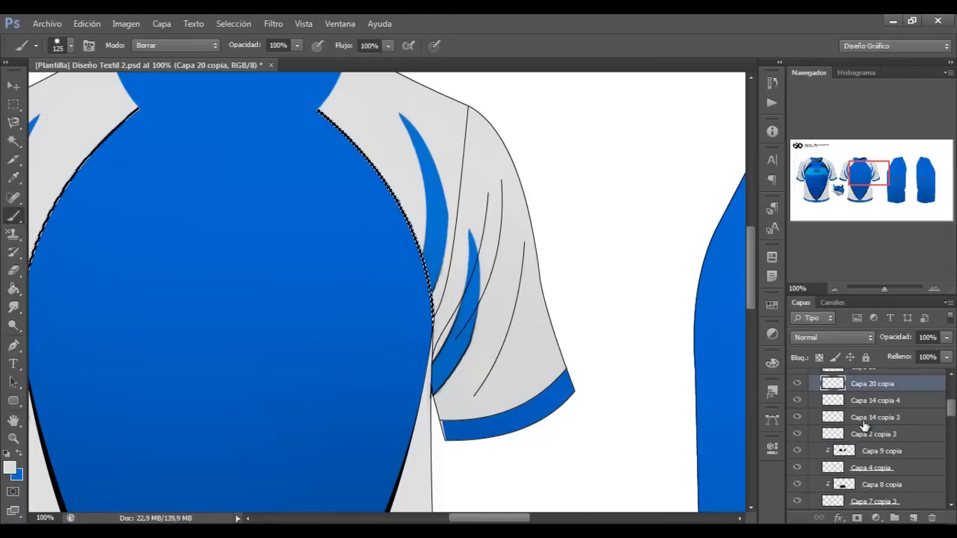
pyautogui.click(875, 444)
pyautogui.click(871, 427)
pyautogui.hotkey('ctrl', 'd')
pyautogui.press('m')
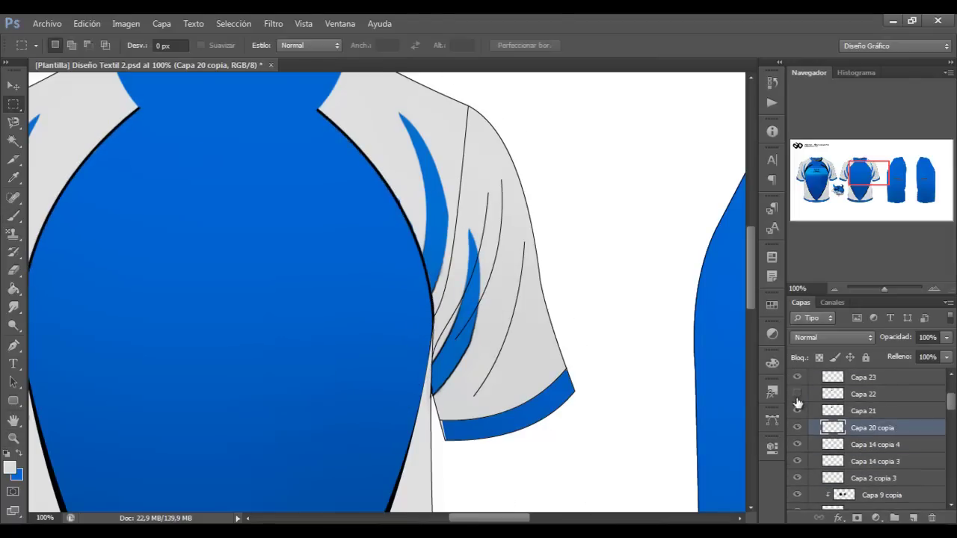
# - Shift the left sleeve stripes into place along the back jersey's seam
pyautogui.scroll(1, 797, 413)
pyautogui.click(875, 452)
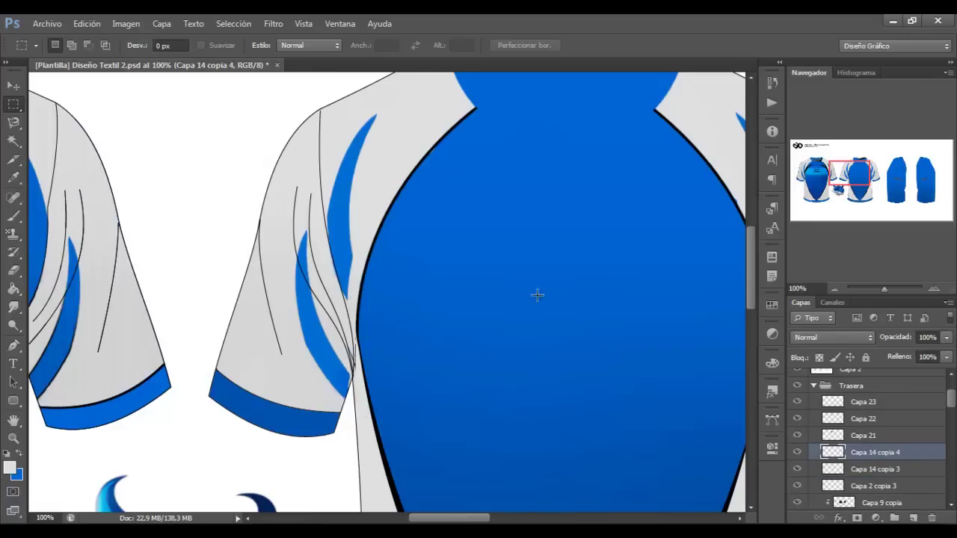
pyautogui.hotkey('ctrl', 't')
pyautogui.moveTo(478, 234); pyautogui.dragTo(374, 286)
pyautogui.press('Return')
pyautogui.press('b')
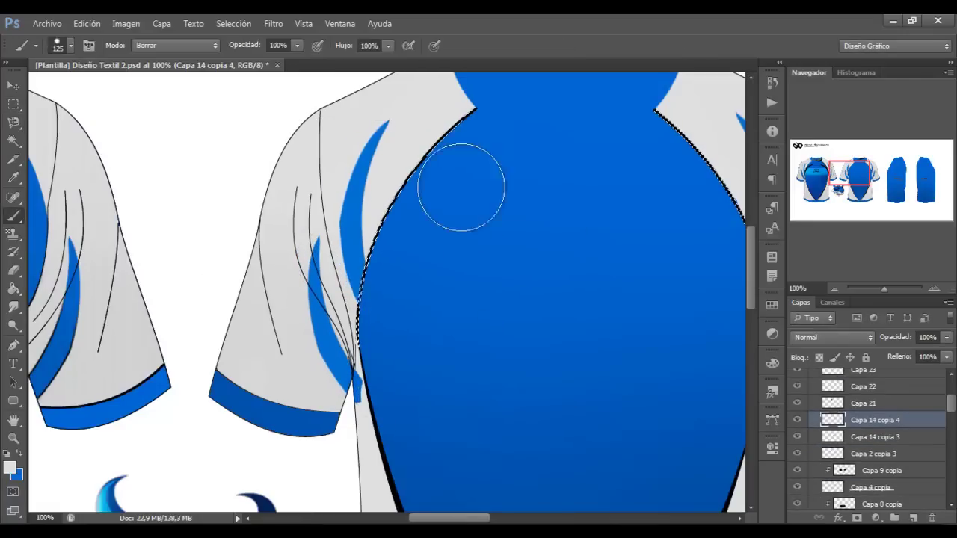
pyautogui.scroll(-3, 866, 419)
pyautogui.click(874, 398)
pyautogui.press('z')
pyautogui.moveTo(636, 391); pyautogui.dragTo(340, 236)
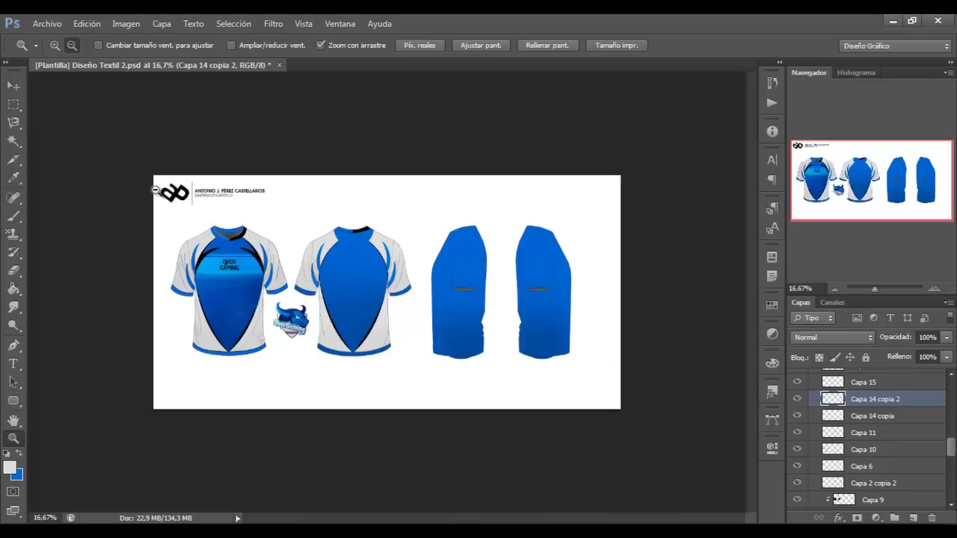
pyautogui.click(340, 235)
pyautogui.keyDown('ctrl'); pyautogui.click(340, 232); pyautogui.keyUp('ctrl')
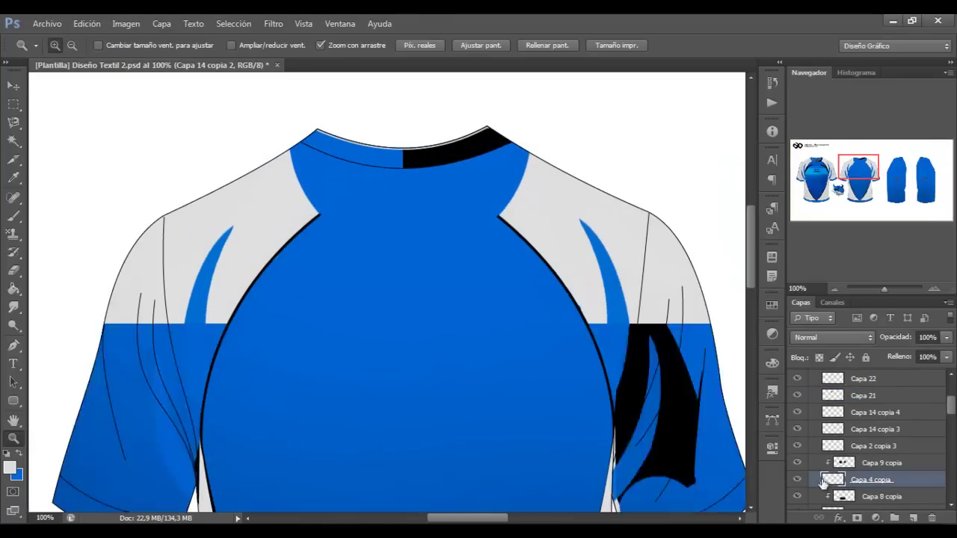
# - Add NOMBRE text to the back jersey in a larger, bold black font
pyautogui.press('b')
pyautogui.press('t')
pyautogui.hotkey('ctrl', 'shift', 'alt', 'n')
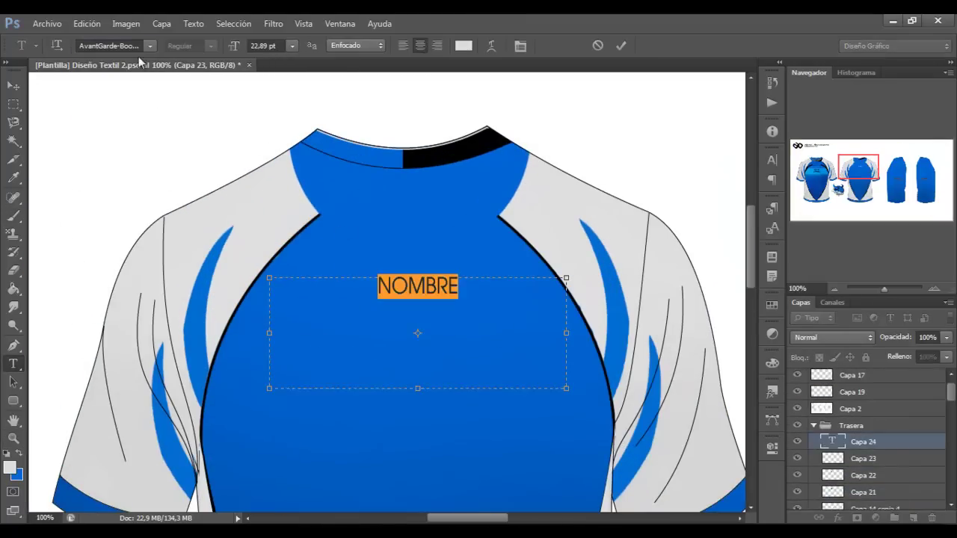
pyautogui.moveTo(234, 45); pyautogui.dragTo(299, 46)
pyautogui.click(463, 46)
pyautogui.click(639, 347)
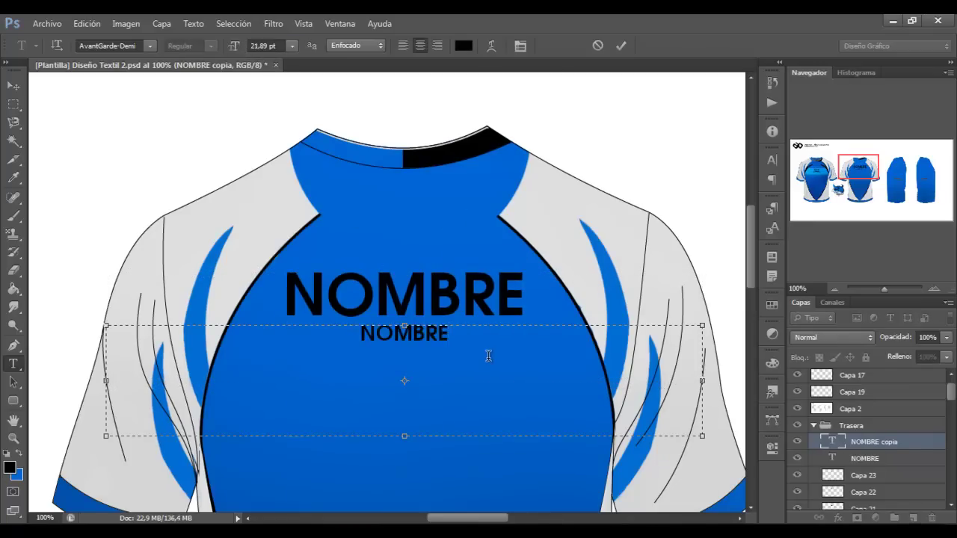
# - Add a smaller thin-font NOMBRE Y APELLIDO line
pyautogui.press('capslock')
pyautogui.write('Y APELLIDO')
pyautogui.hotkey('ctrl', 'a')
pyautogui.click(109, 46)
pyautogui.hotkey('ctrl', 'Return')
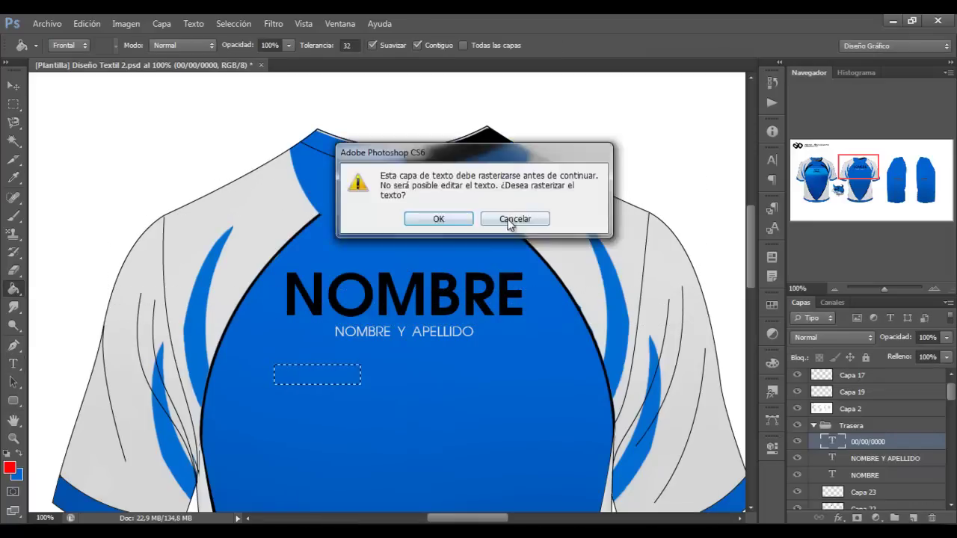
# - Fill the flag's selected strip with yellow
pyautogui.click(9, 467)
pyautogui.click(673, 343)
pyautogui.click(316, 393)
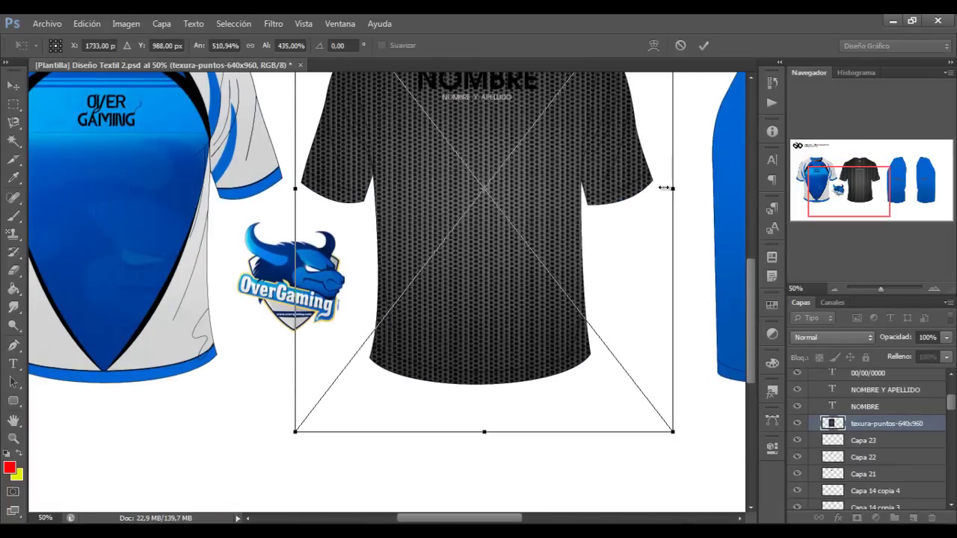
# - Position the 00/00/0000 date and Spanish flag just below the back collar
pyautogui.moveTo(347, 346); pyautogui.dragTo(658, 186)
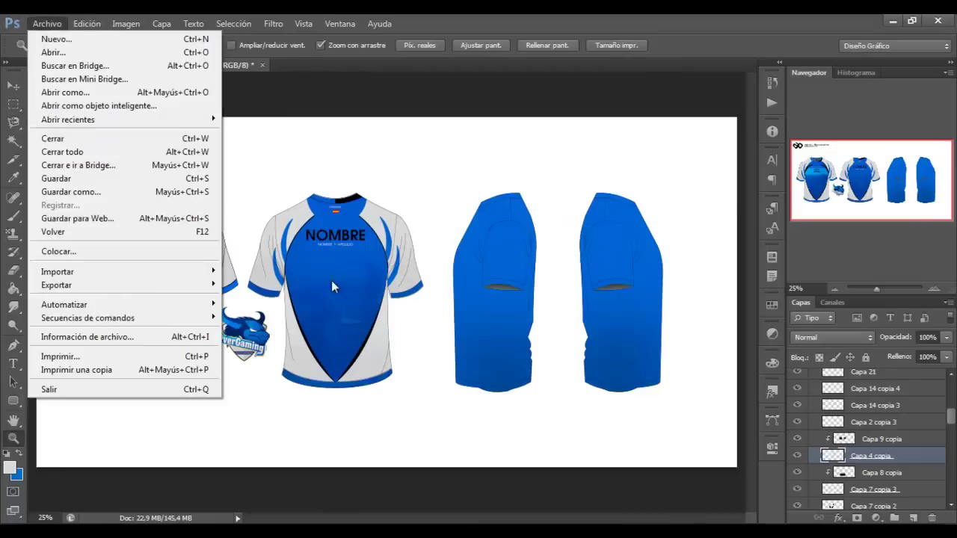
pyautogui.scroll(5, 798, 419)
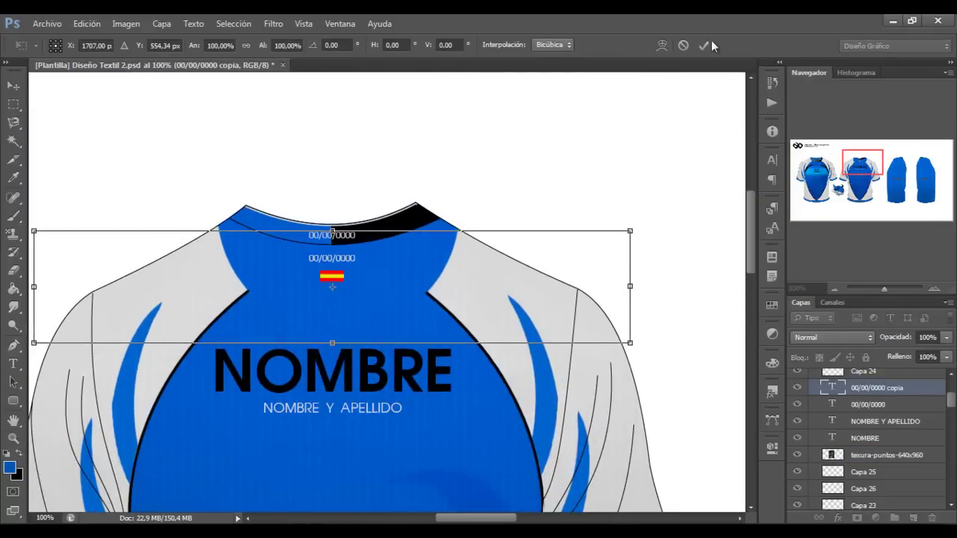
# - Move the arched LEMA DEL CLUB motto up to the collar and choose the website line's font
pyautogui.click(706, 45)
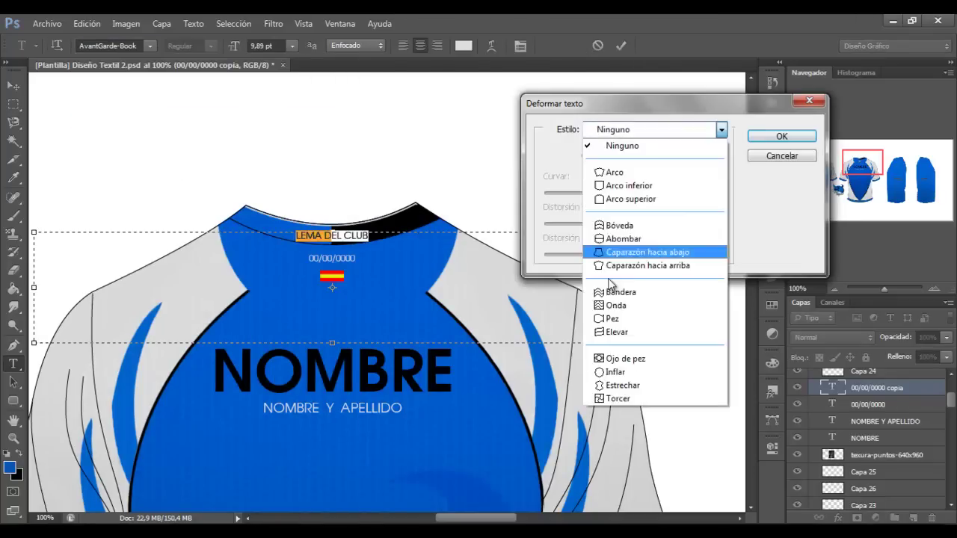
pyautogui.moveTo(328, 191); pyautogui.dragTo(329, 131)
pyautogui.press('Return')
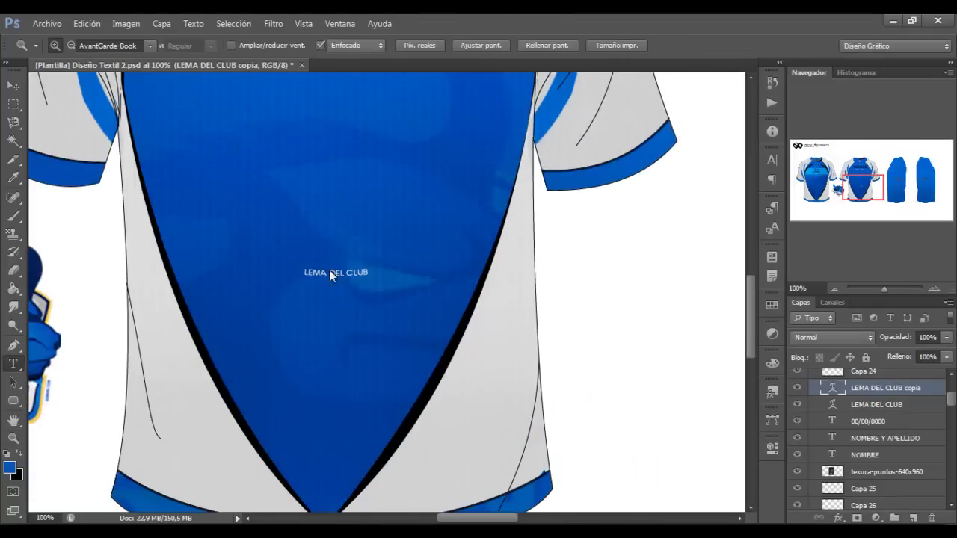
pyautogui.click(150, 46)
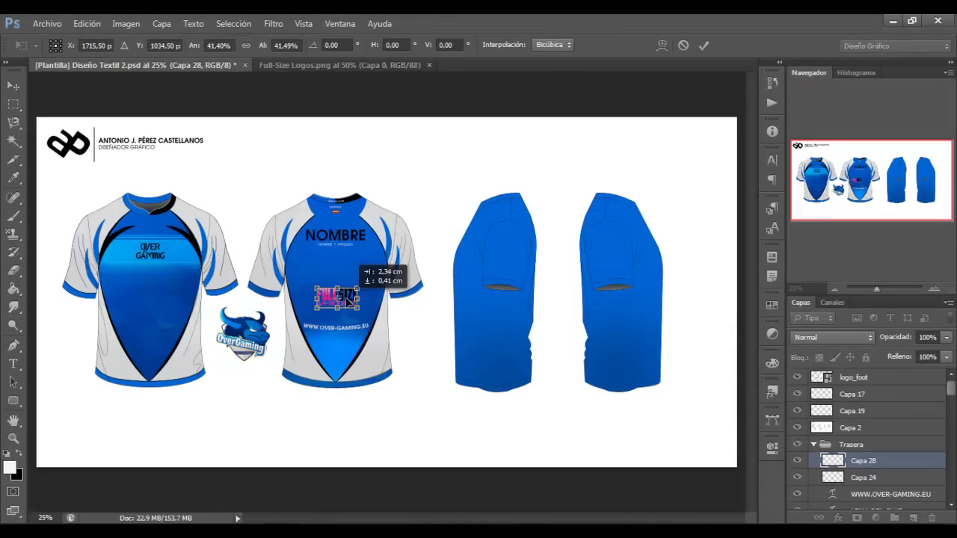
# - Shrink the placed AverMedia logo to fit beneath NOMBRE on the back
pyautogui.keyDown('ctrl'); pyautogui.click(348, 301); pyautogui.keyUp('ctrl')
pyautogui.keyDown('ctrl'); pyautogui.click(348, 301); pyautogui.keyUp('ctrl')
pyautogui.keyDown('ctrl'); pyautogui.click(349, 301); pyautogui.keyUp('ctrl')
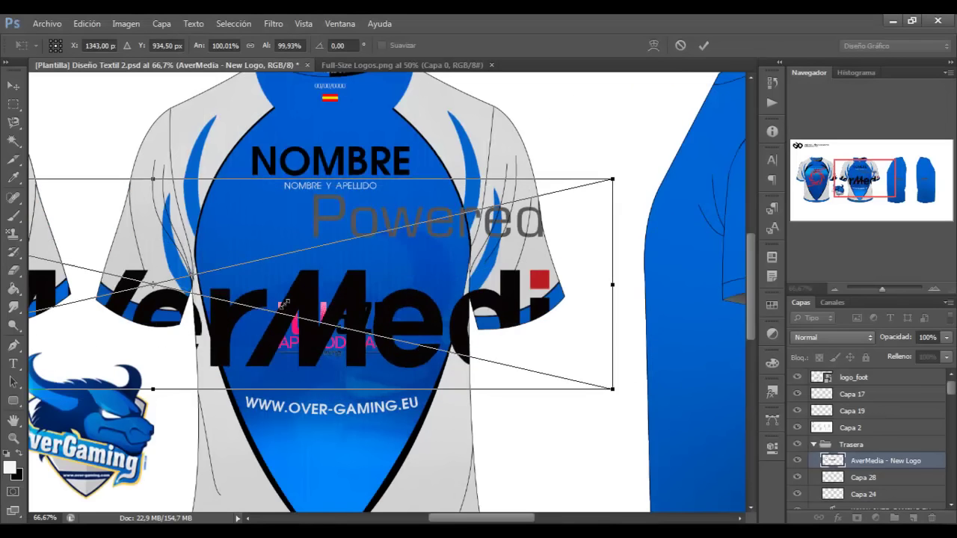
pyautogui.moveTo(282, 304); pyautogui.dragTo(361, 249)
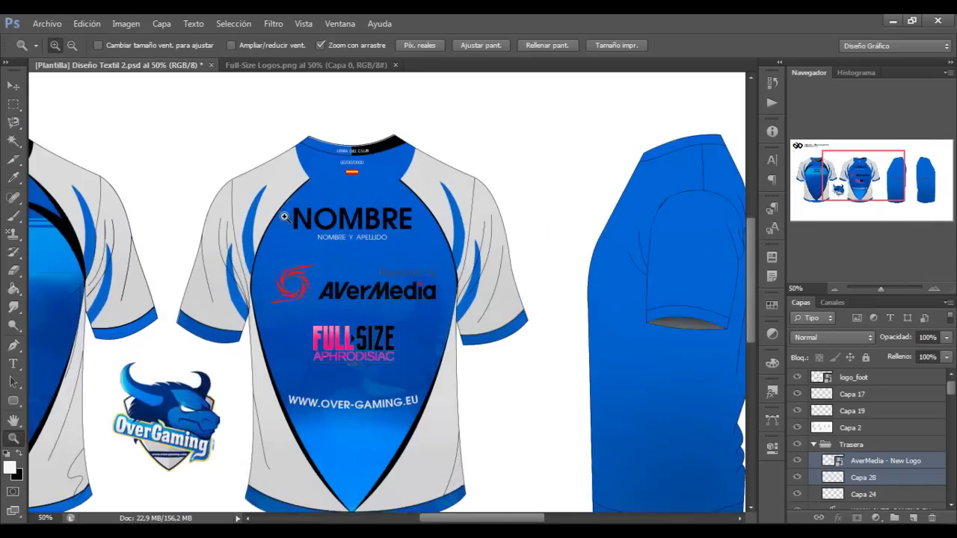
pyautogui.scroll(3, 316, 177)
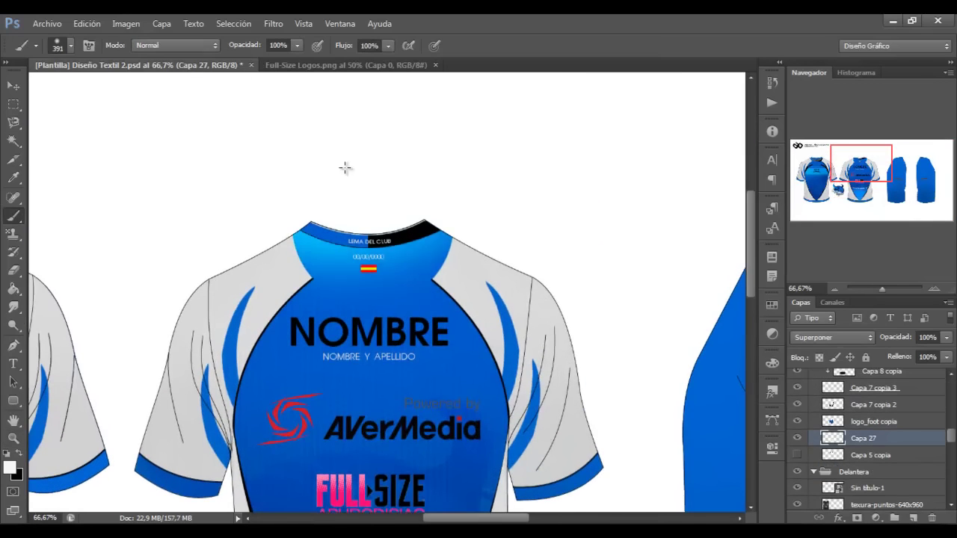
pyautogui.click(13, 104)
pyautogui.scroll(-3, 411, 224)
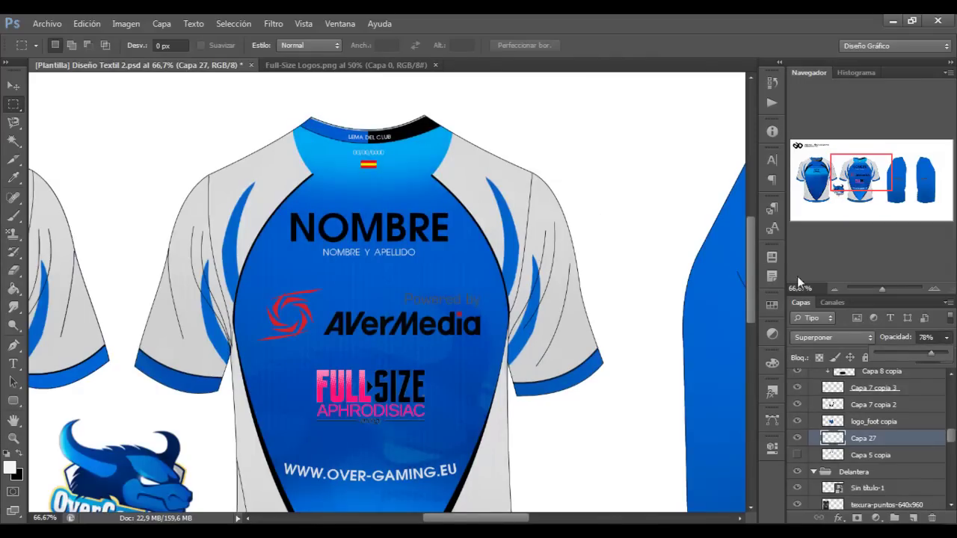
pyautogui.click(13, 364)
pyautogui.click(14, 438)
pyautogui.keyDown('alt'); pyautogui.click(188, 156); pyautogui.keyUp('alt')
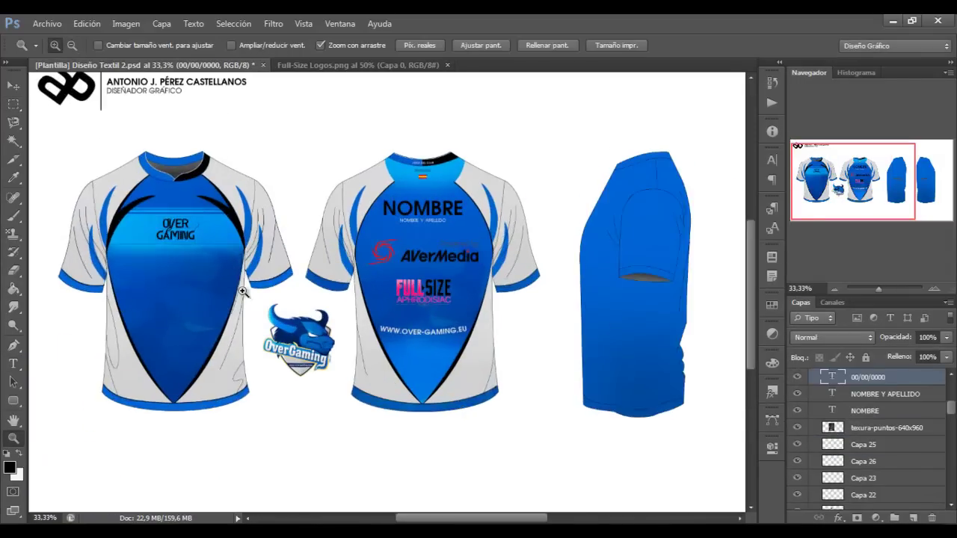
# - Create the Laterales layer group and fill the side-view sleeves light grey
pyautogui.click(494, 505)
pyautogui.doubleClick(853, 444)
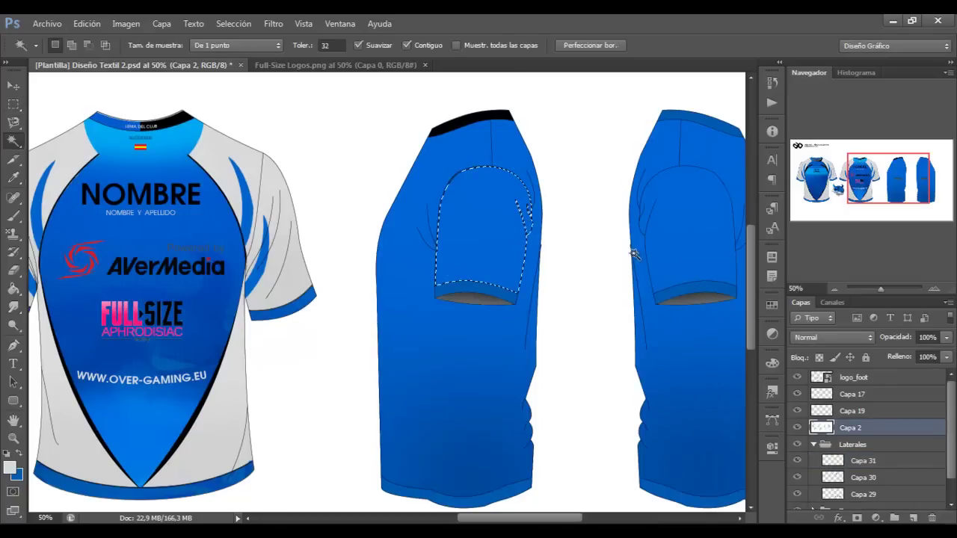
pyautogui.rightClick(440, 227)
pyautogui.press('Escape')
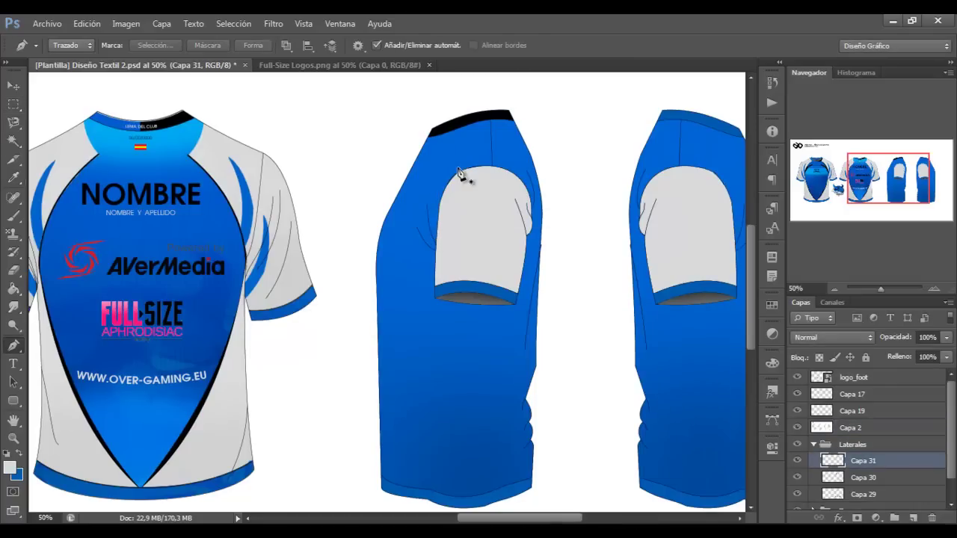
pyautogui.moveTo(515, 517); pyautogui.dragTo(421, 517)
pyautogui.press('z')
pyautogui.keyDown('alt'); pyautogui.click(283, 209); pyautogui.keyUp('alt')
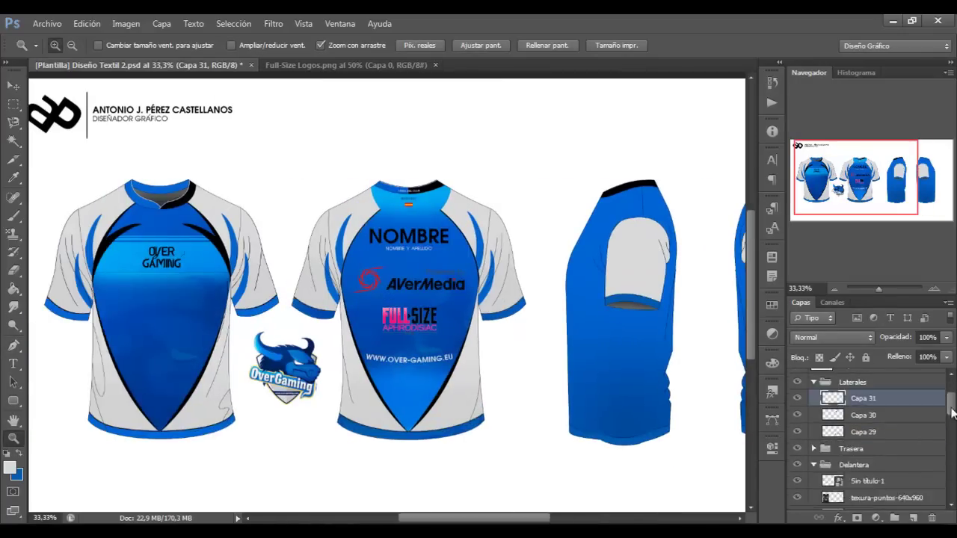
# - Move the copied body panel onto the side view and stack it below Capa 29
pyautogui.moveTo(154, 411)
pyautogui.mouseDown()
pyautogui.moveTo(688, 418)
pyautogui.moveTo(448, 446)
pyautogui.mouseUp()
pyautogui.press('Return')
pyautogui.press('m')
pyautogui.moveTo(572, 196); pyautogui.dragTo(448, 446)
pyautogui.hotkey('ctrl', 'd')
pyautogui.scroll(3, 857, 476)
pyautogui.moveTo(858, 477); pyautogui.dragTo(918, 438)
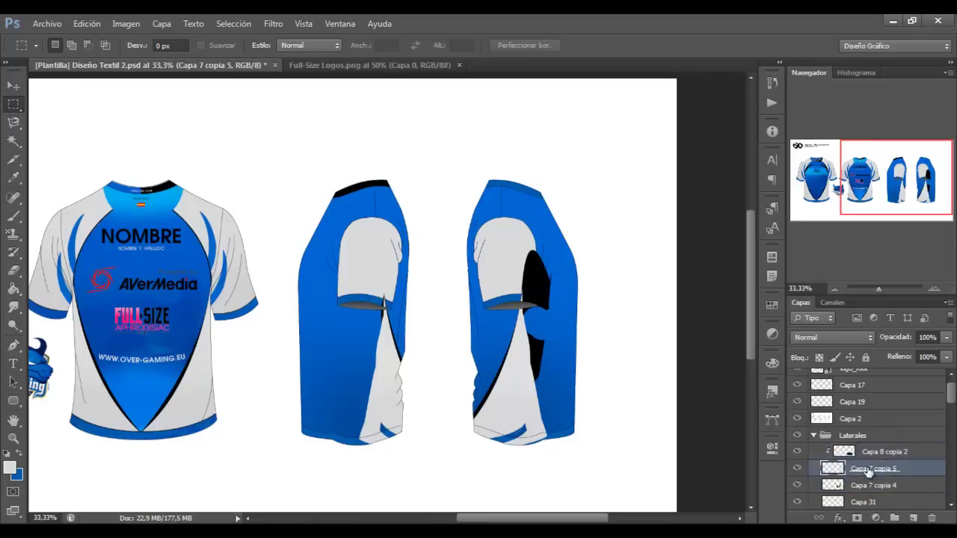
# - Move the Capa 7 copia 4 panel from the right shirt onto the middle side view
pyautogui.click(873, 469)
pyautogui.press('b')
pyautogui.click(176, 45)
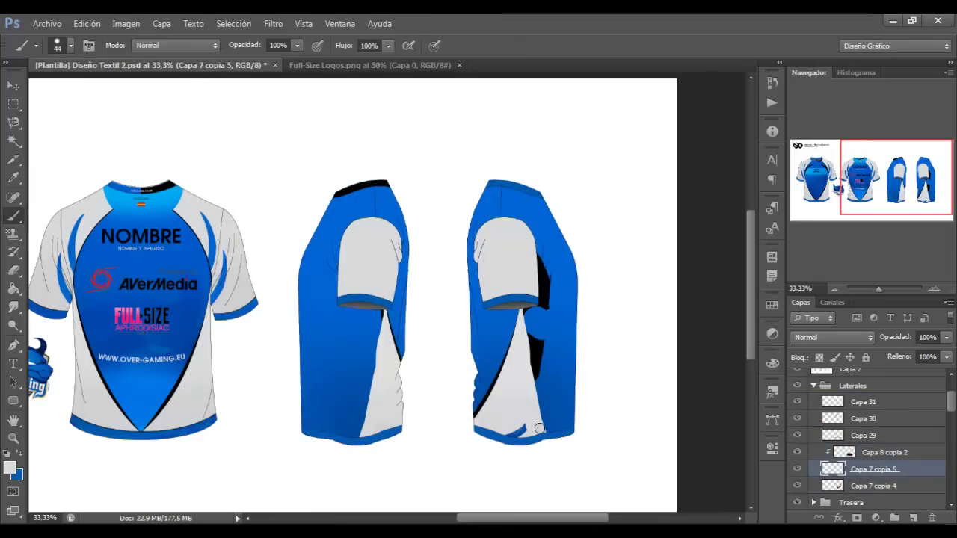
pyautogui.click(915, 469)
pyautogui.hotkey('ctrl', 't')
pyautogui.moveTo(498, 430); pyautogui.dragTo(319, 425)
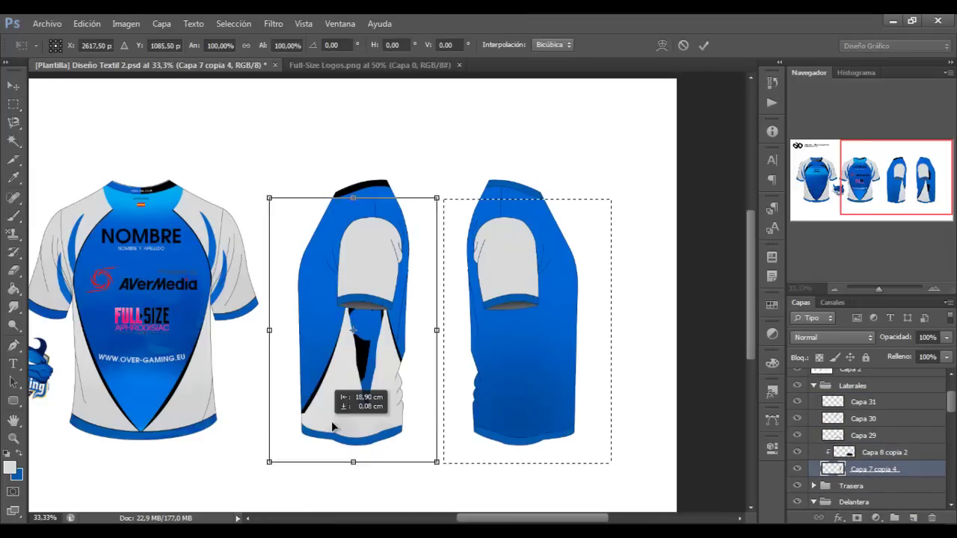
pyautogui.press('Return')
# - Paint out the stray black shape on the middle side view
pyautogui.click(380, 465)
pyautogui.press('b')
pyautogui.moveTo(389, 209); pyautogui.dragTo(408, 183)
pyautogui.press('z')
# - Duplicate the two panel layers onto the right side view
pyautogui.keyDown('alt'); pyautogui.click(374, 298); pyautogui.keyUp('alt')
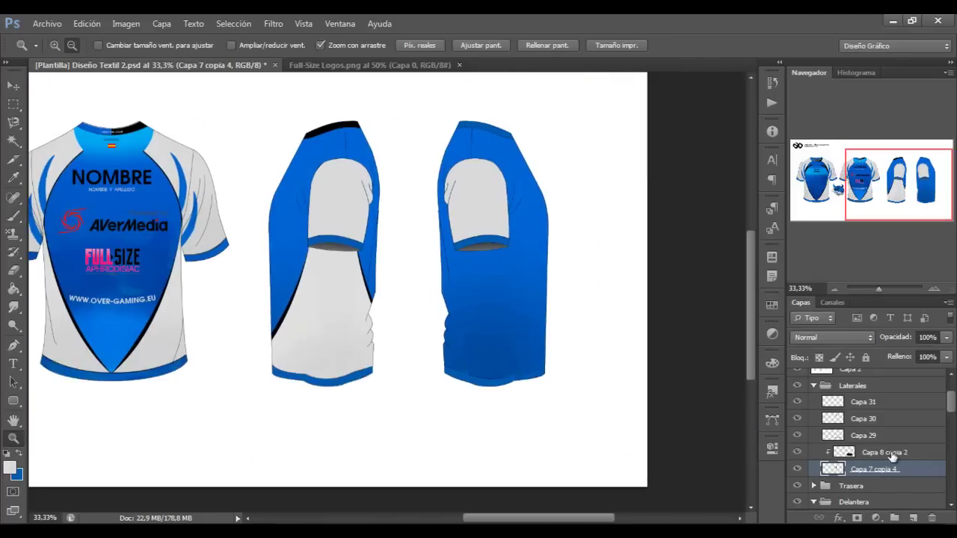
pyautogui.keyDown('shift'); pyautogui.click(893, 452); pyautogui.keyUp('shift')
pyautogui.hotkey('ctrl', 'alt', 't')
pyautogui.moveTo(424, 340); pyautogui.dragTo(366, 347)
pyautogui.press('Return')
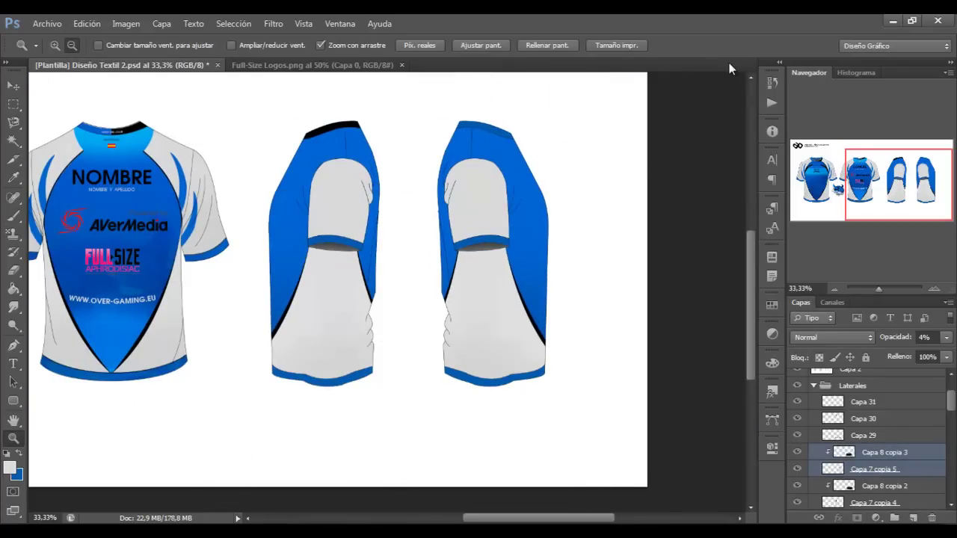
# - Duplicate the front shirt's body panel layers and reposition the copies
pyautogui.moveTo(897, 183); pyautogui.dragTo(857, 183)
pyautogui.scroll(-2, 867, 433)
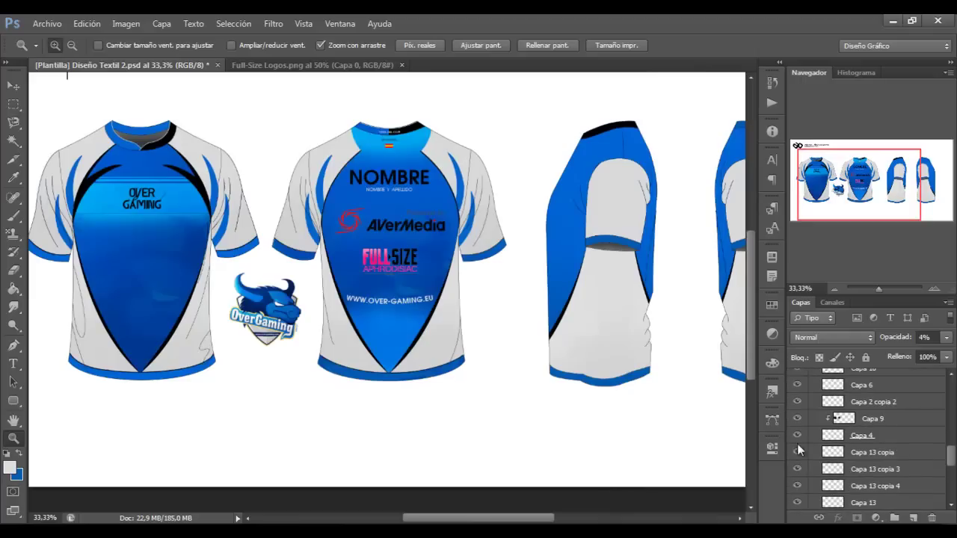
pyautogui.scroll(-2, 867, 433)
pyautogui.keyDown('shift'); pyautogui.click(873, 485); pyautogui.keyUp('shift')
pyautogui.hotkey('ctrl', 'alt', 't')
pyautogui.moveTo(507, 517); pyautogui.dragTo(535, 517)
pyautogui.moveTo(623, 302); pyautogui.dragTo(482, 278)
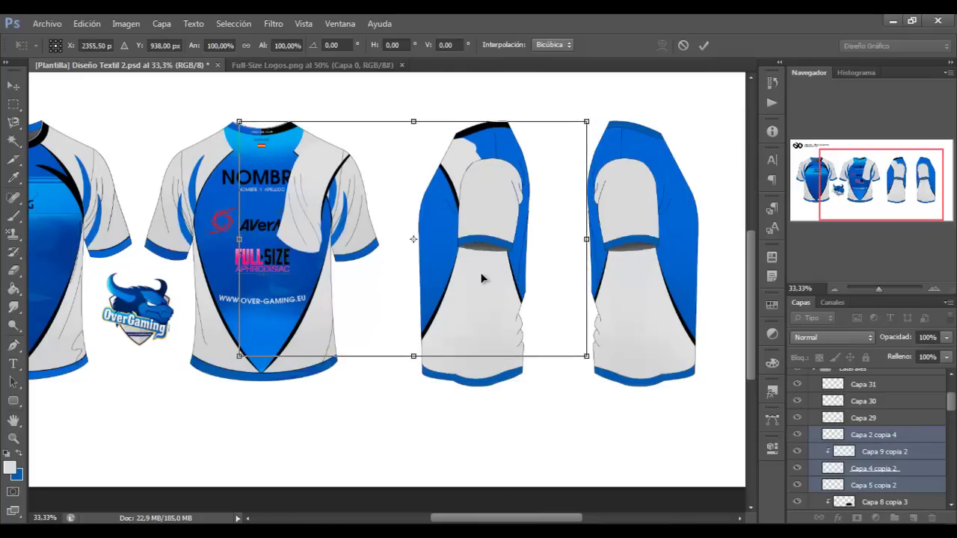
pyautogui.press('Return')
pyautogui.press('z')
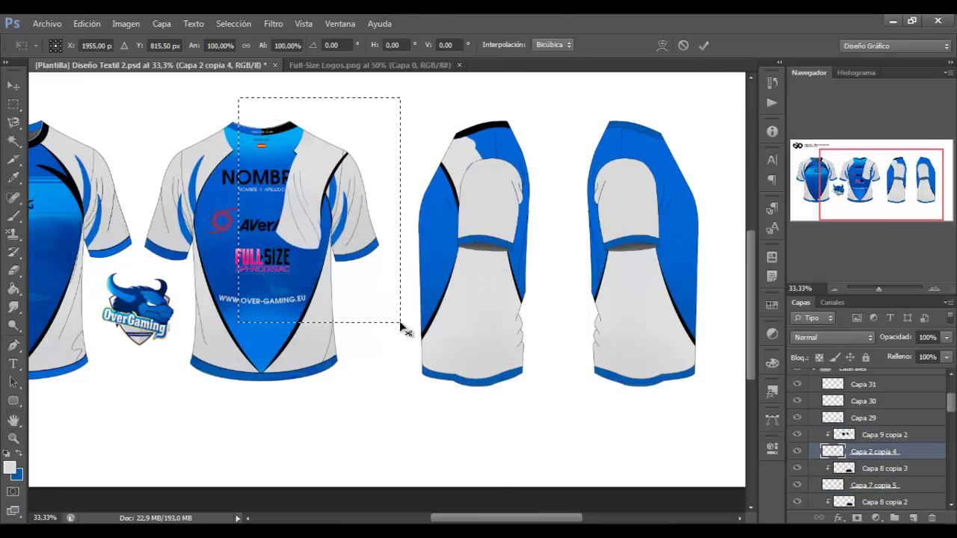
# - Move and stretch the copied sleeve to fit the side view
pyautogui.hotkey('ctrl', 't')
pyautogui.moveTo(355, 273); pyautogui.dragTo(549, 266)
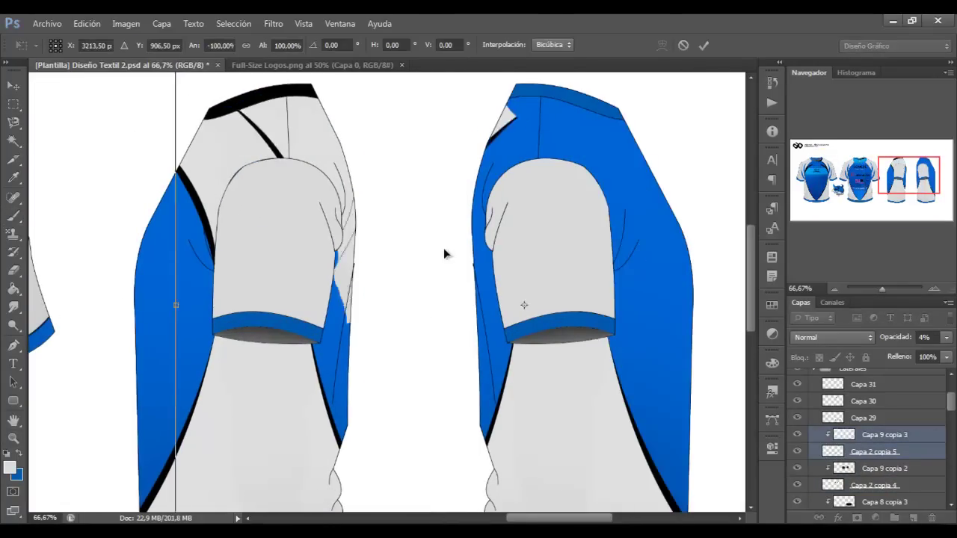
pyautogui.moveTo(443, 248); pyautogui.dragTo(621, 225)
pyautogui.press('Return')
pyautogui.press('Return')
pyautogui.press('z')
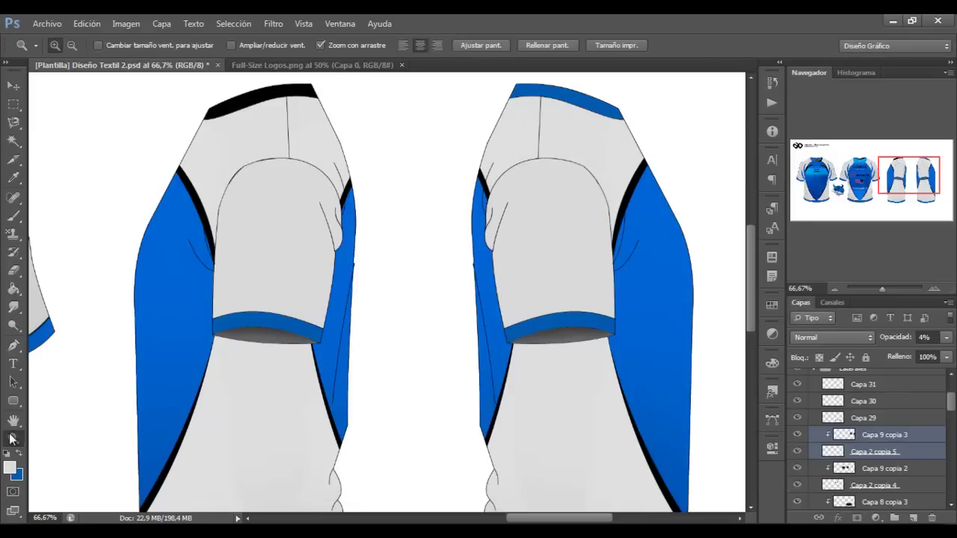
pyautogui.hotkey('ctrl', '0')
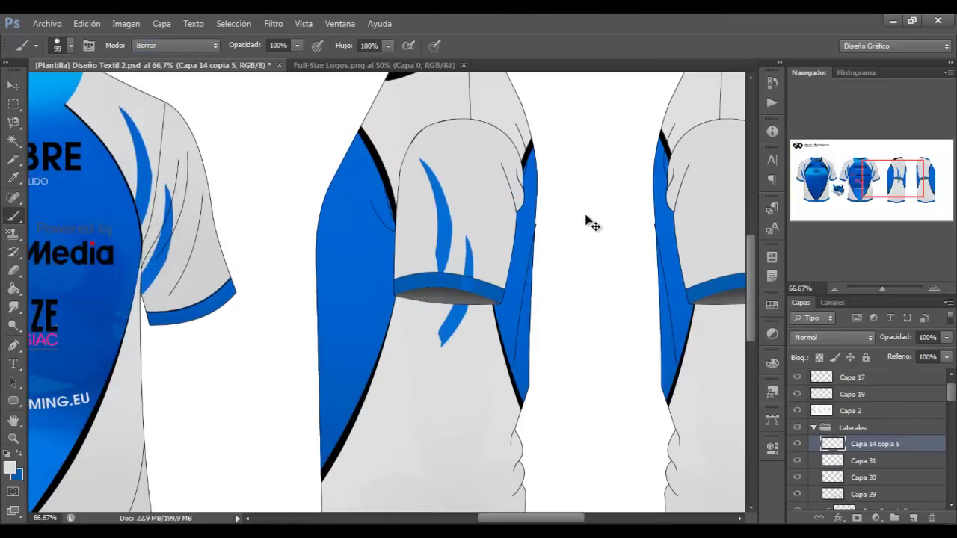
# - Flip the sleeve stripes horizontally and move them up to the shoulder
pyautogui.hotkey('ctrl', 't')
pyautogui.rightClick(530, 70)
pyautogui.click(548, 279)
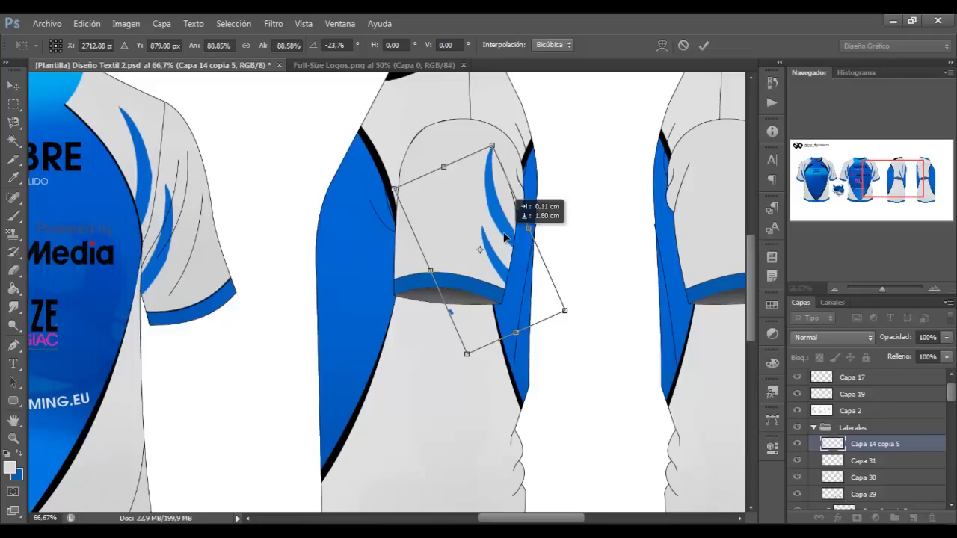
pyautogui.hotkey('ctrl', 't')
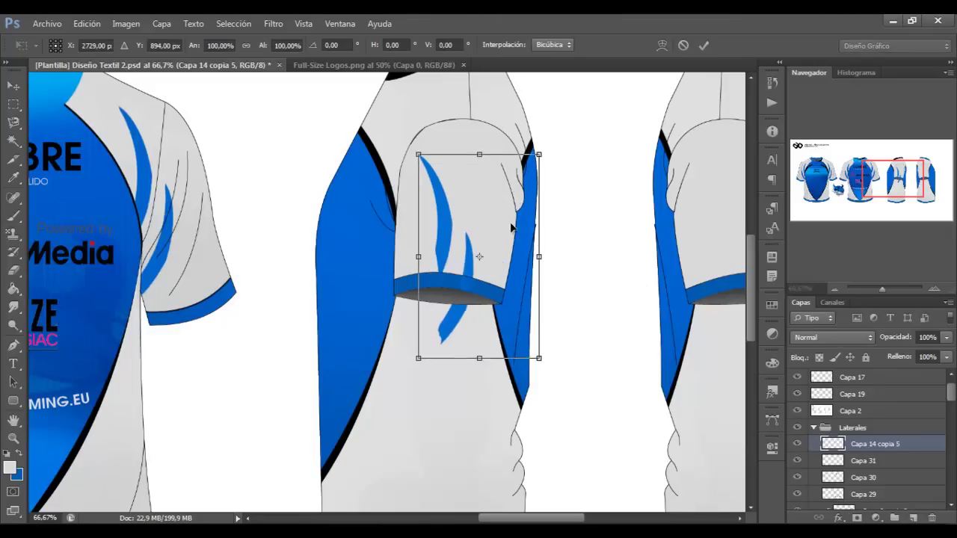
pyautogui.moveTo(483, 320); pyautogui.dragTo(443, 221)
pyautogui.press('Return')
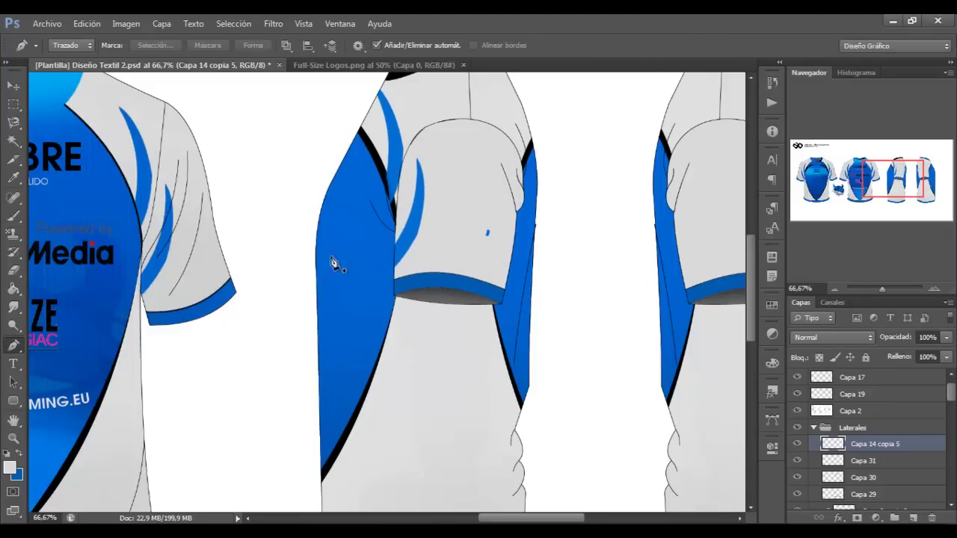
pyautogui.press('Return')
# - Zoom in on the side-view sleeve to check the swoosh
pyautogui.press('p')
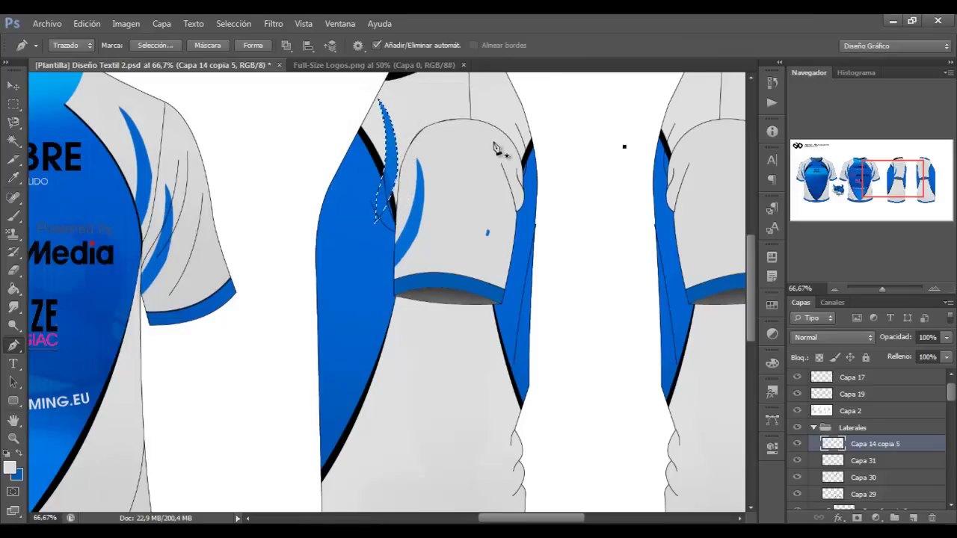
pyautogui.keyDown('ctrl'); pyautogui.click(832, 444); pyautogui.keyUp('ctrl')
pyautogui.press('z')
pyautogui.click(397, 187)
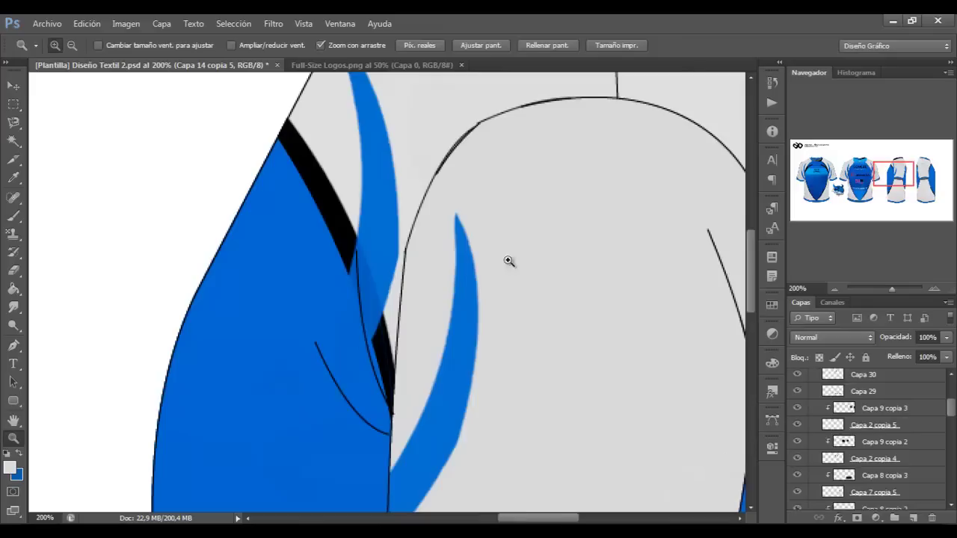
pyautogui.press('b')
pyautogui.hotkey('ctrl', '-')
# - Duplicate the blue swoosh and place the copy on the side-view sleeve
pyautogui.hotkey('ctrl', 'j')
pyautogui.hotkey('ctrl', 't')
pyautogui.moveTo(261, 331); pyautogui.dragTo(441, 336)
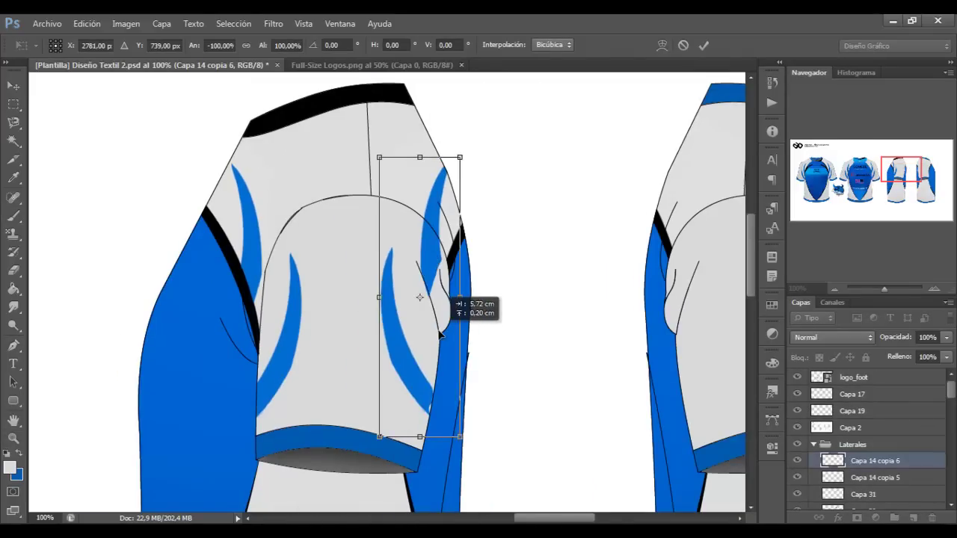
pyautogui.press('Escape')
pyautogui.hotkey('ctrl', 't')
pyautogui.moveTo(451, 292); pyautogui.dragTo(457, 234)
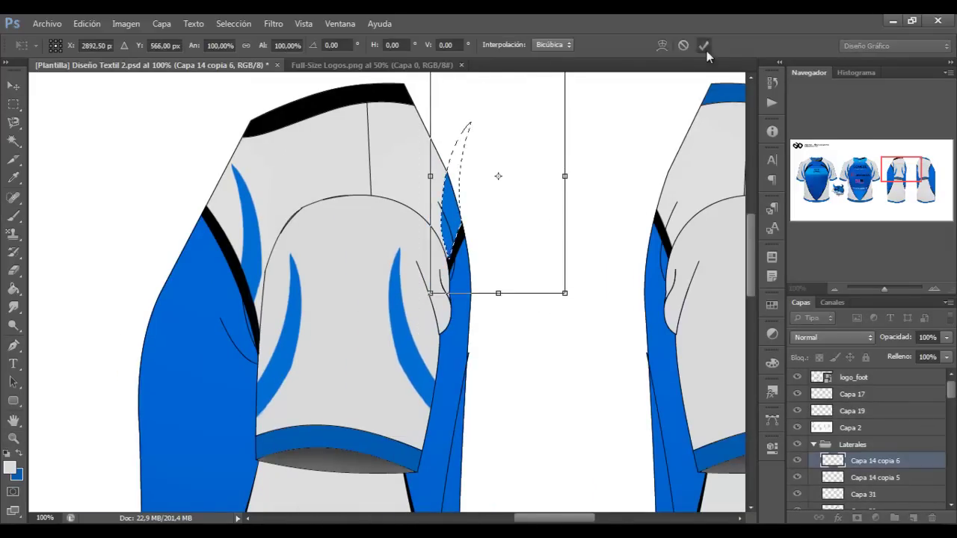
pyautogui.click(703, 46)
# - Place a mirrored swoosh copy on the other side view's sleeve
pyautogui.press('b')
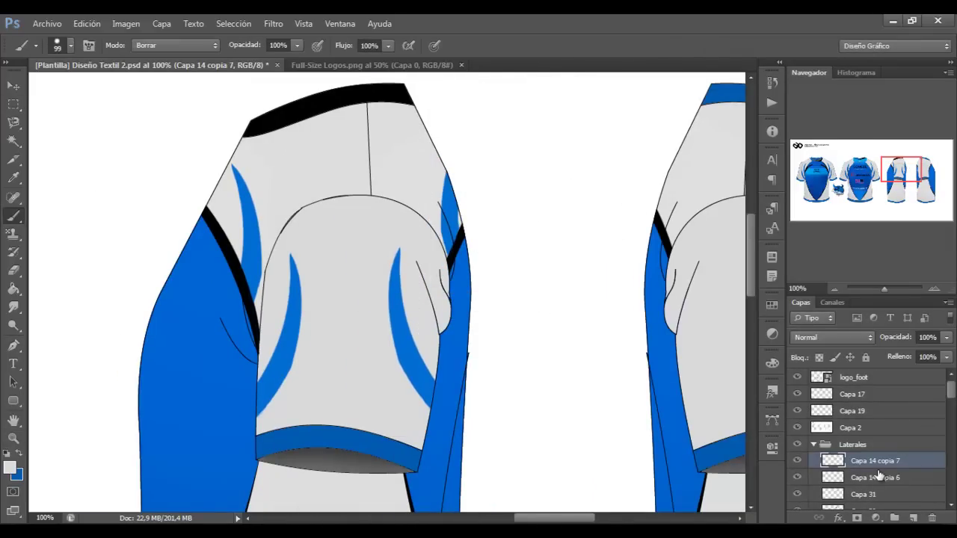
pyautogui.hotkey('ctrl', 't')
pyautogui.moveTo(483, 399); pyautogui.dragTo(522, 394)
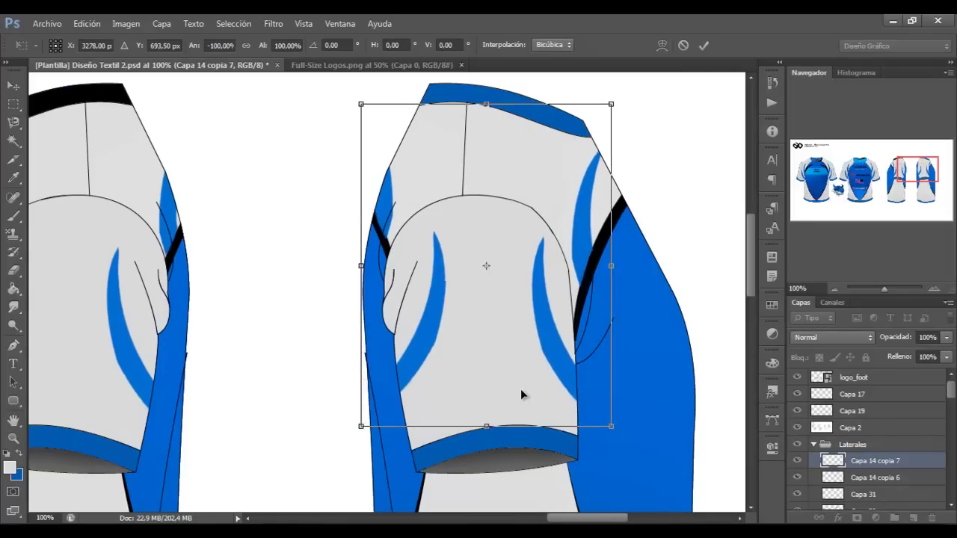
pyautogui.press('Return')
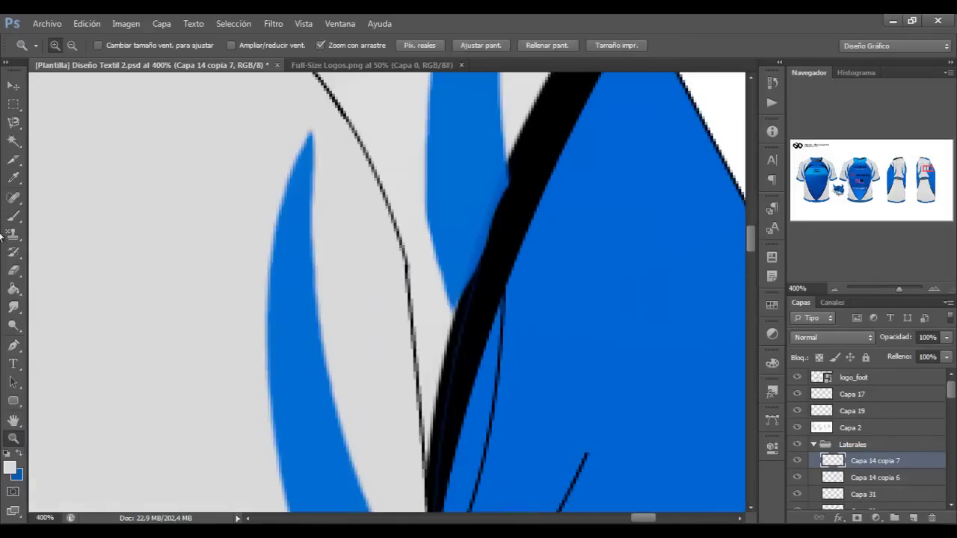
pyautogui.press('z')
pyautogui.hotkey('ctrl', '0')
# - Move the copied blue gradient band onto the first side view and reorder its layers
pyautogui.click(193, 200)
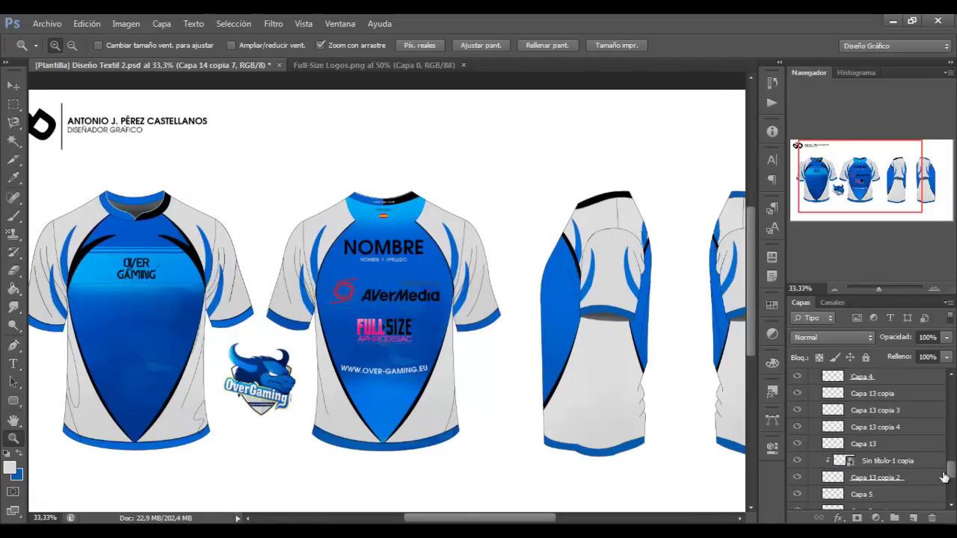
pyautogui.hotkey('ctrl', 't')
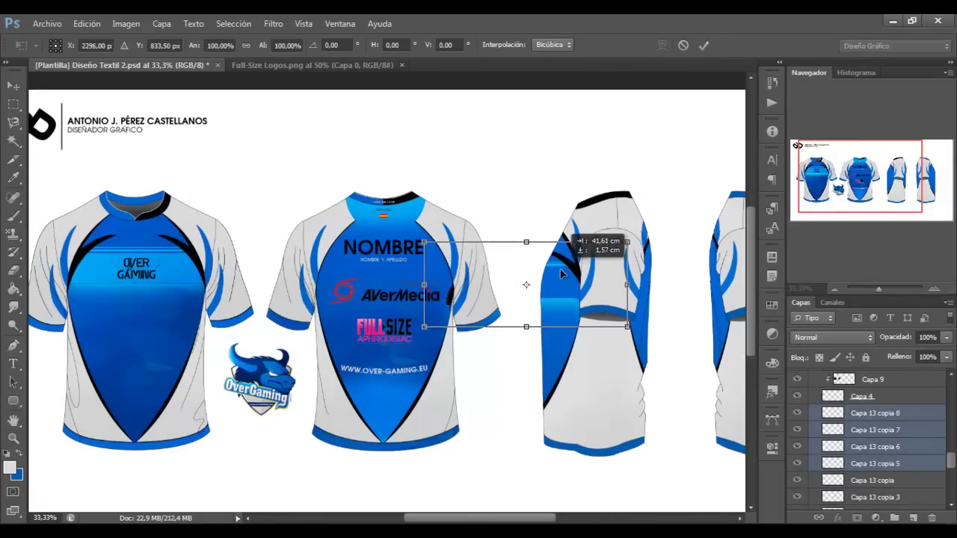
pyautogui.press('Return')
pyautogui.moveTo(919, 413); pyautogui.dragTo(924, 406)
pyautogui.hotkey('ctrl', '+')
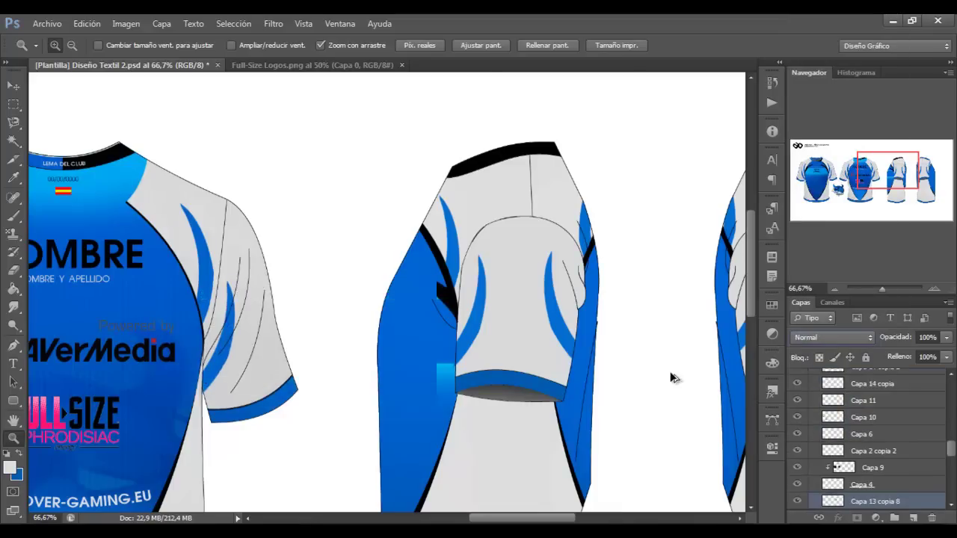
pyautogui.hotkey('ctrl', '-')
# - Fit the mirrored band copies onto the second side view and reorder them
pyautogui.hotkey('ctrl', 't')
pyautogui.press('Return')
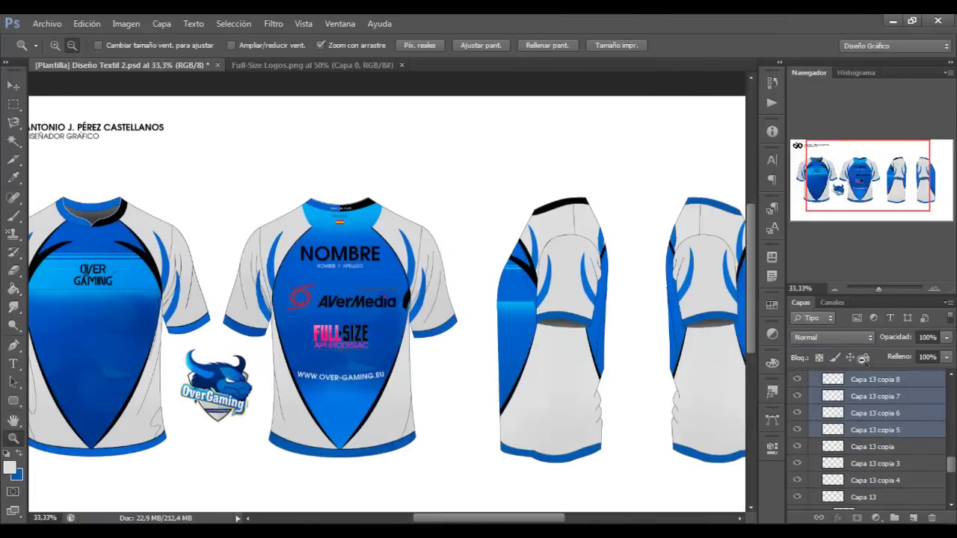
pyautogui.moveTo(875, 413); pyautogui.dragTo(900, 460)
pyautogui.click(14, 216)
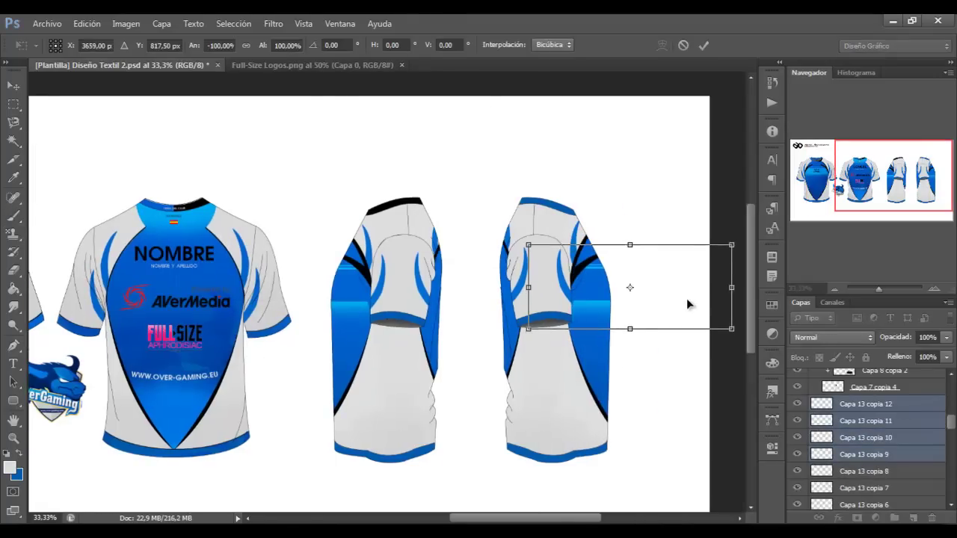
pyautogui.press('Return')
# - Place the dot texture over the side view at 25% opacity
pyautogui.press('Return')
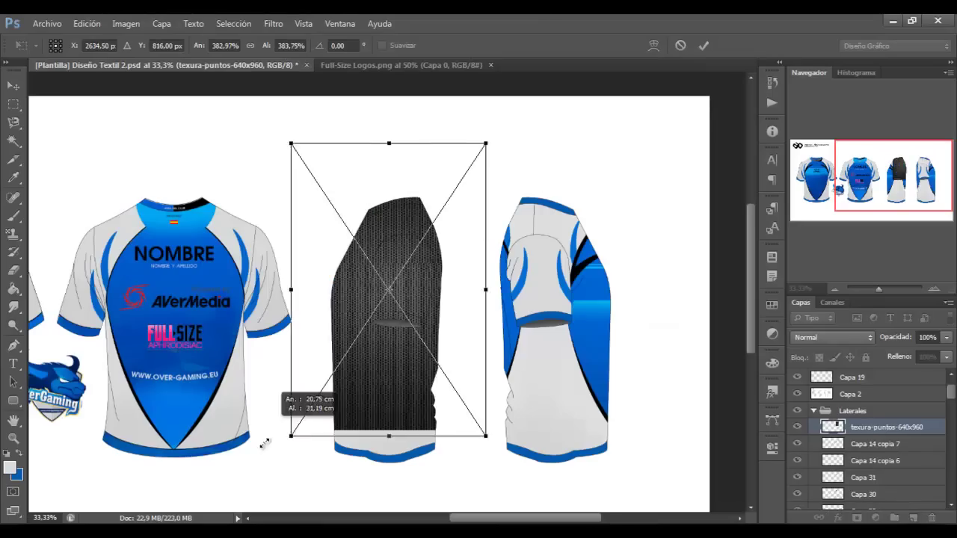
pyautogui.press('Return')
pyautogui.write('25')
pyautogui.press('Return')
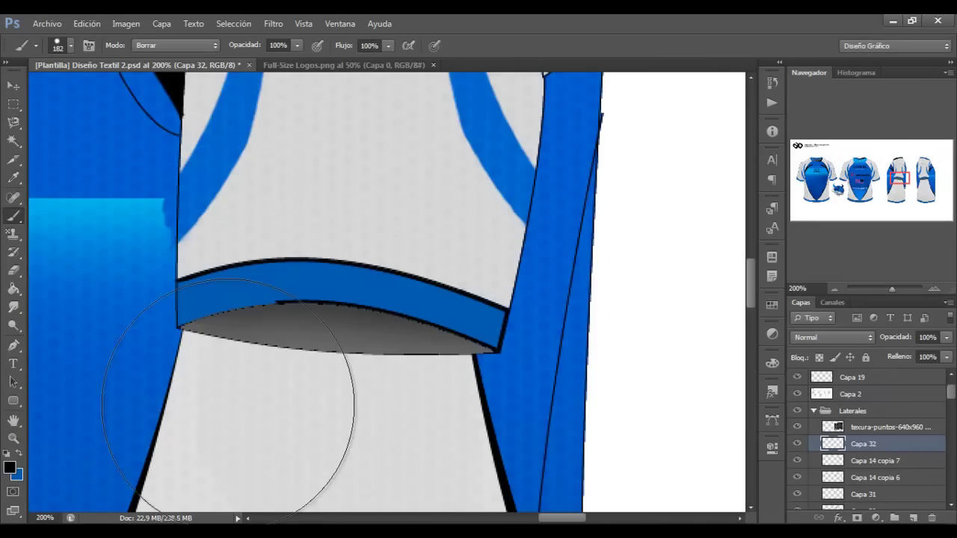
pyautogui.hscroll(5, 497, 432)
pyautogui.scroll(-5, 593, 410)
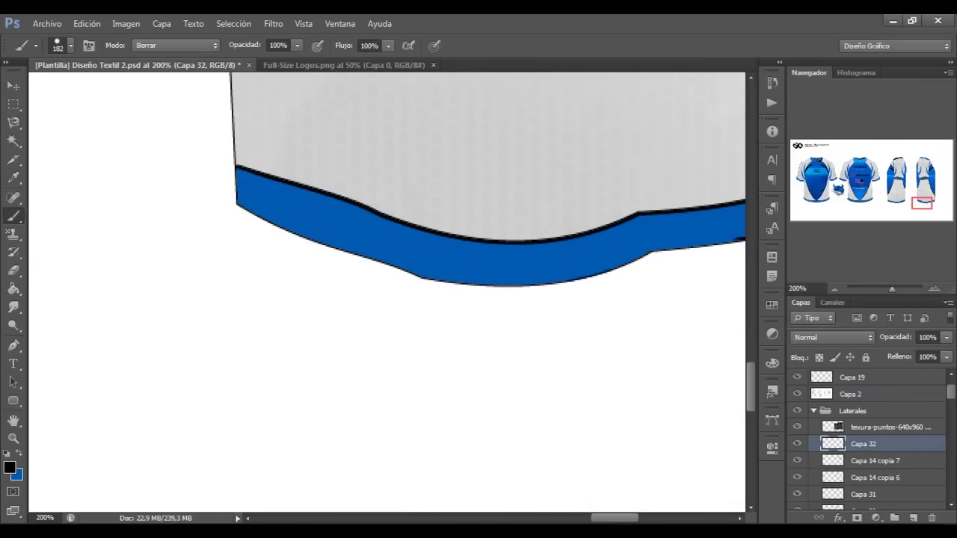
pyautogui.scroll(-3, 568, 418)
pyautogui.hscroll(-5, 487, 366)
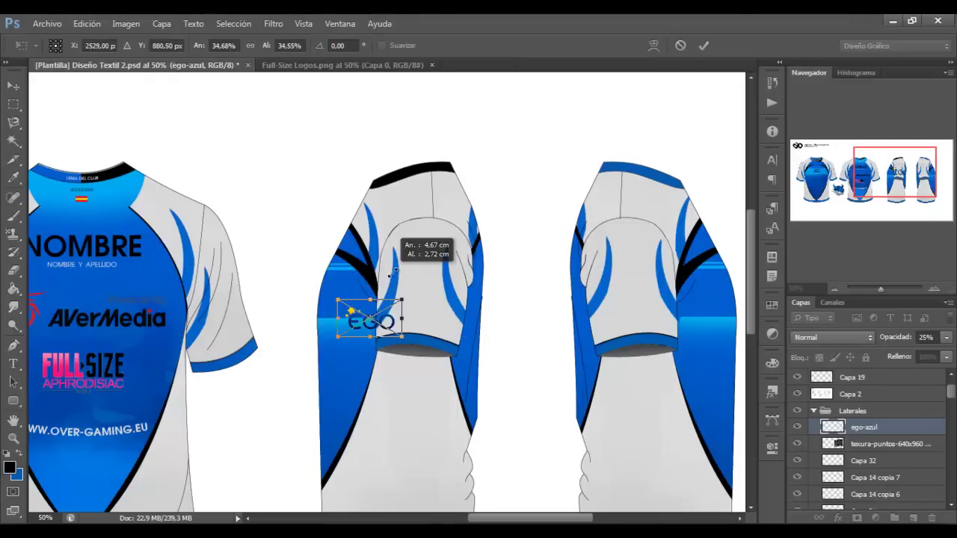
# - Duplicate the EGO logo and move a copy onto another shirt's sleeve
pyautogui.click(703, 45)
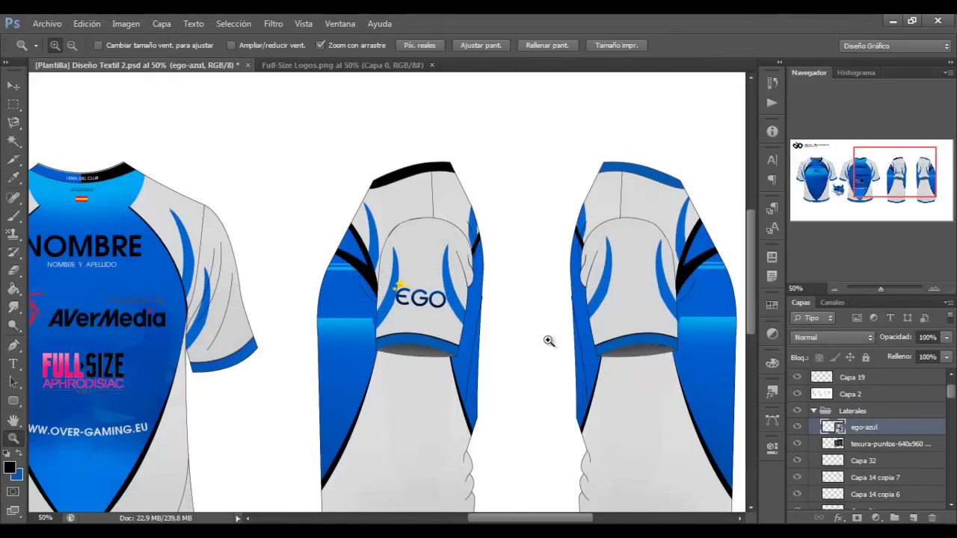
pyautogui.hotkey('ctrl', 'j')
pyautogui.hotkey('ctrl', 't')
pyautogui.click(703, 45)
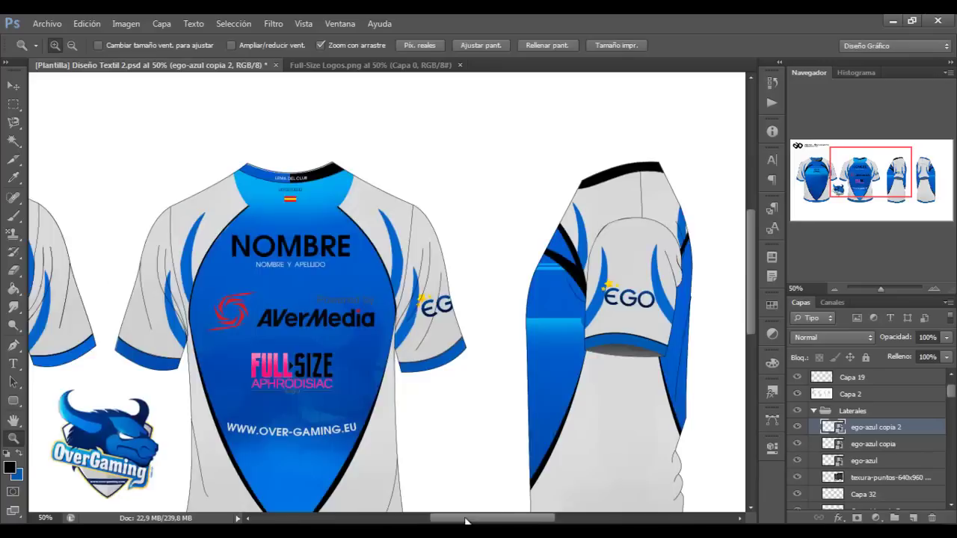
pyautogui.moveTo(272, 303); pyautogui.dragTo(45, 299)
# - Rotate the EGO copy onto its sleeve and start fitting the LIMKRIX logo
pyautogui.click(890, 445)
pyautogui.hotkey('ctrl', 't')
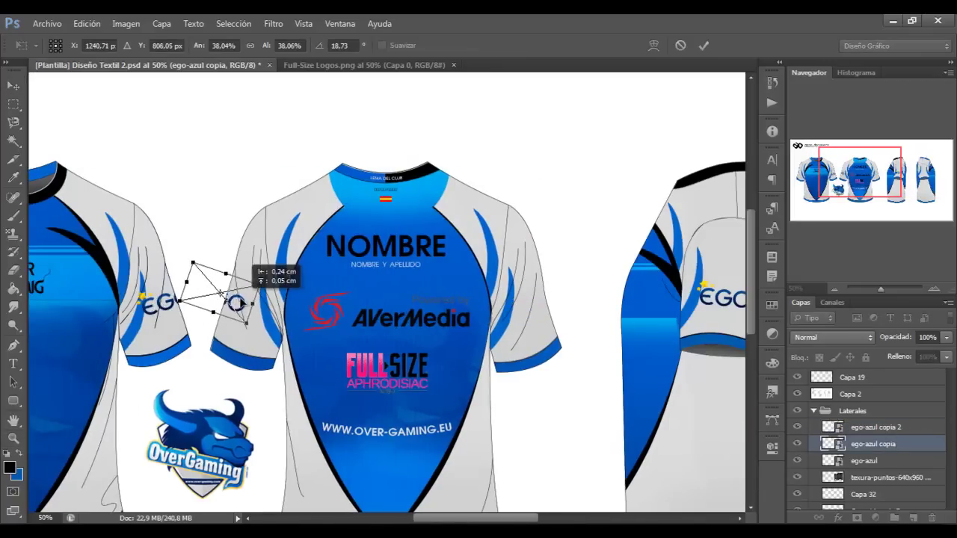
pyautogui.press('Return')
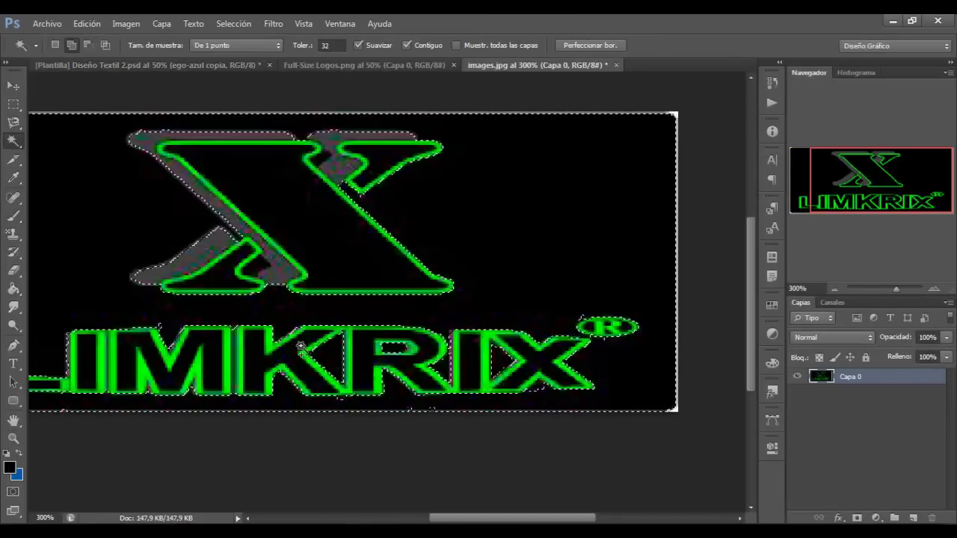
pyautogui.keyDown('shift'); pyautogui.click(356, 378); pyautogui.keyUp('shift')
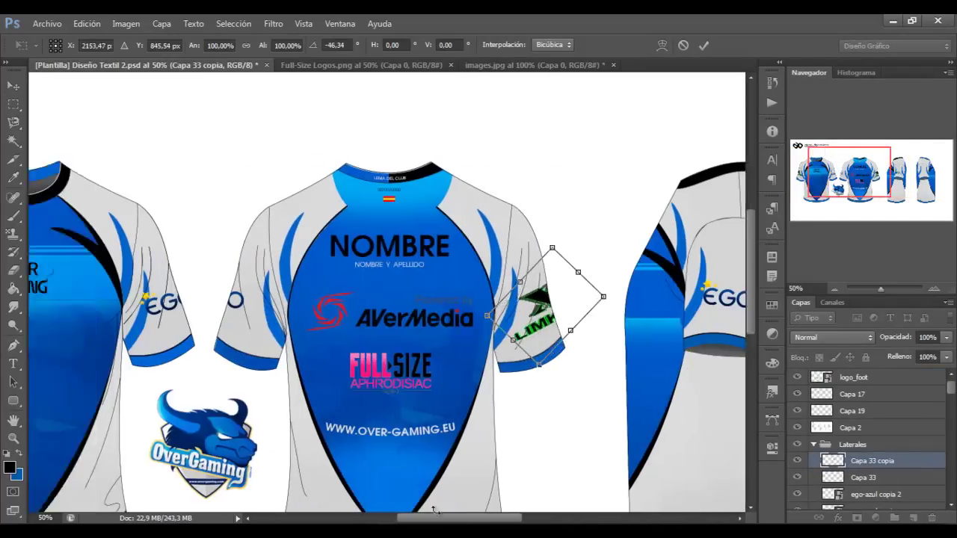
pyautogui.hotkey('ctrl', 't')
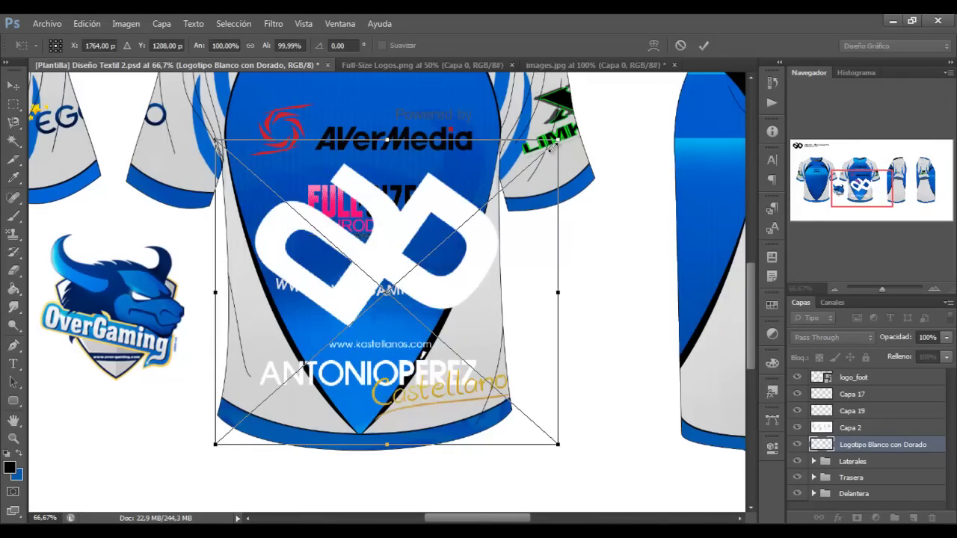
pyautogui.moveTo(553, 146); pyautogui.dragTo(278, 390)
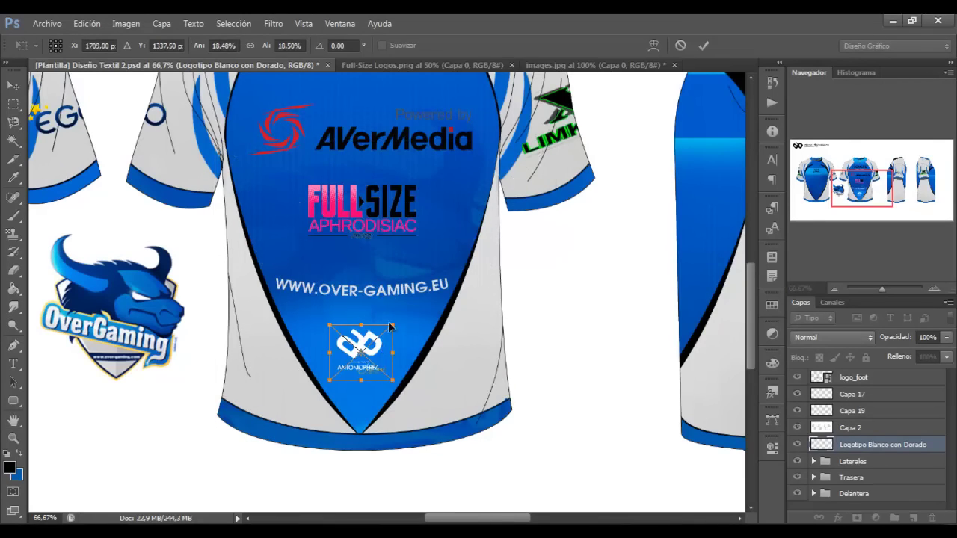
pyautogui.press('Return')
pyautogui.press('z')
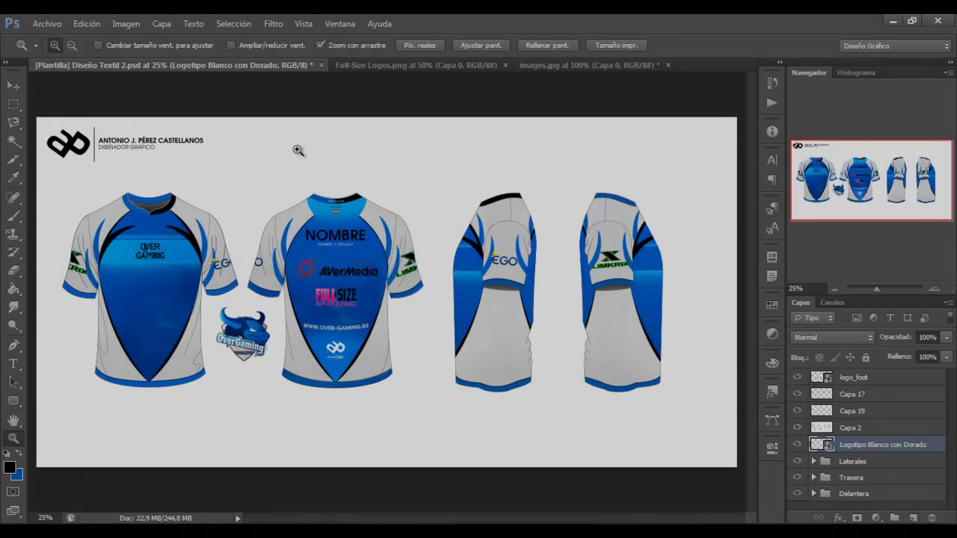